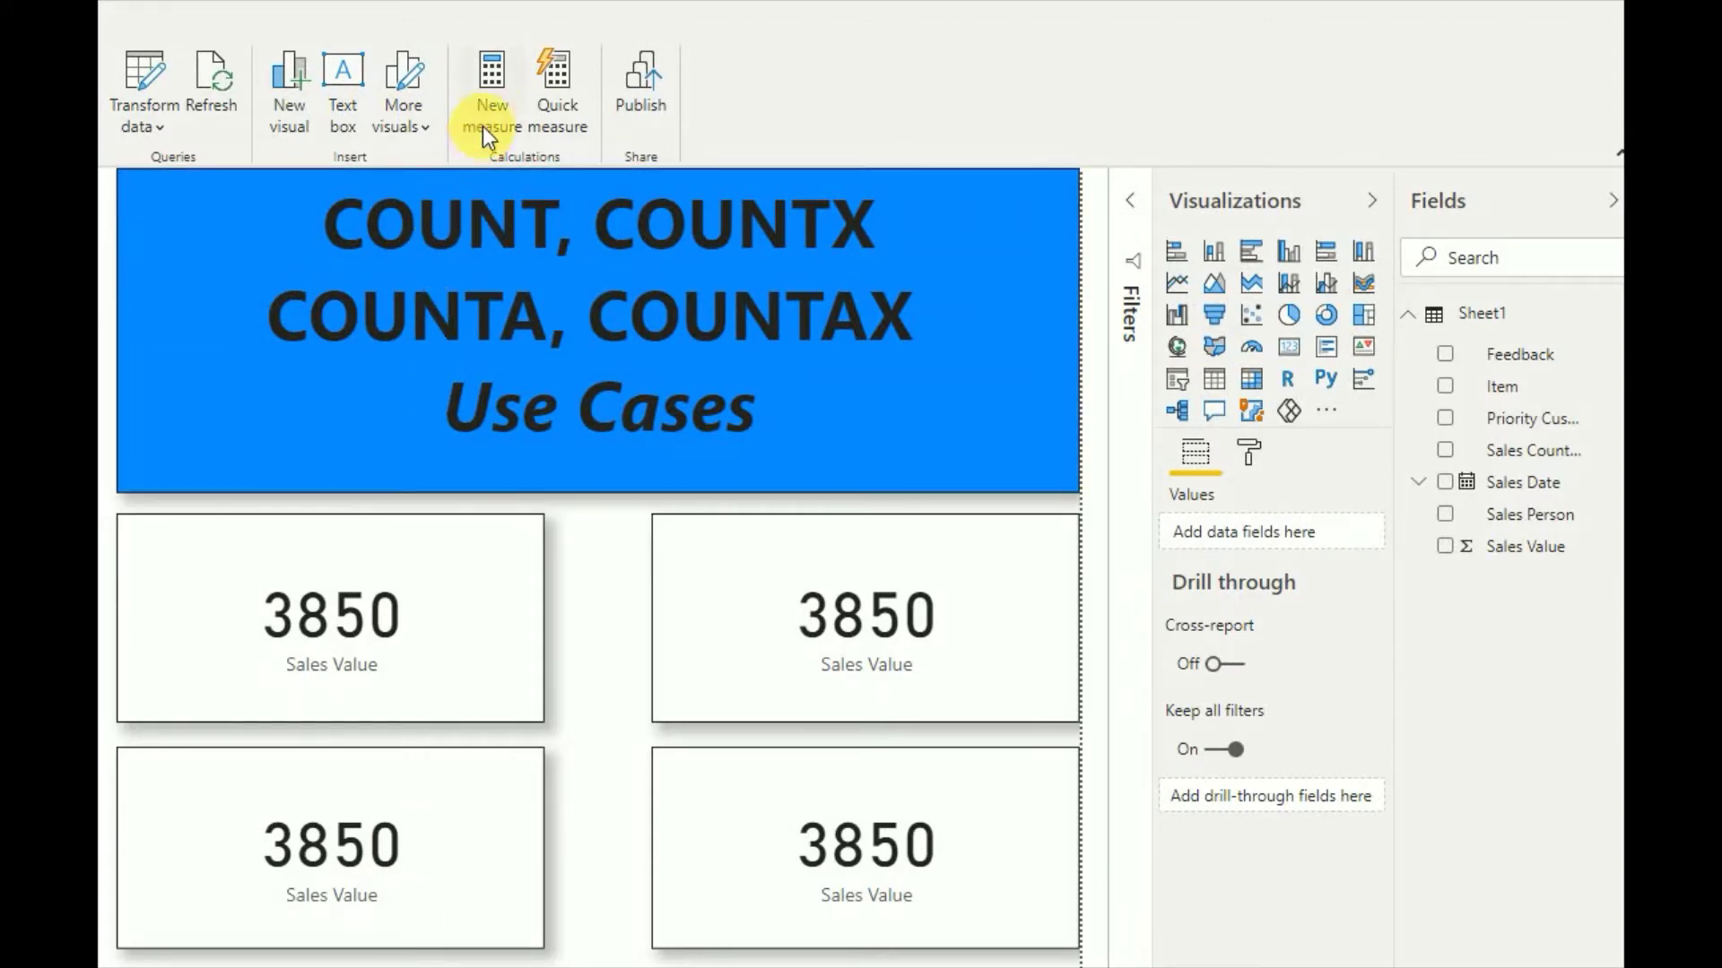
# Step: Add a new measure and define it as Count = COUNT(Sheet1[Feedback])
pyautogui.click(492, 104)
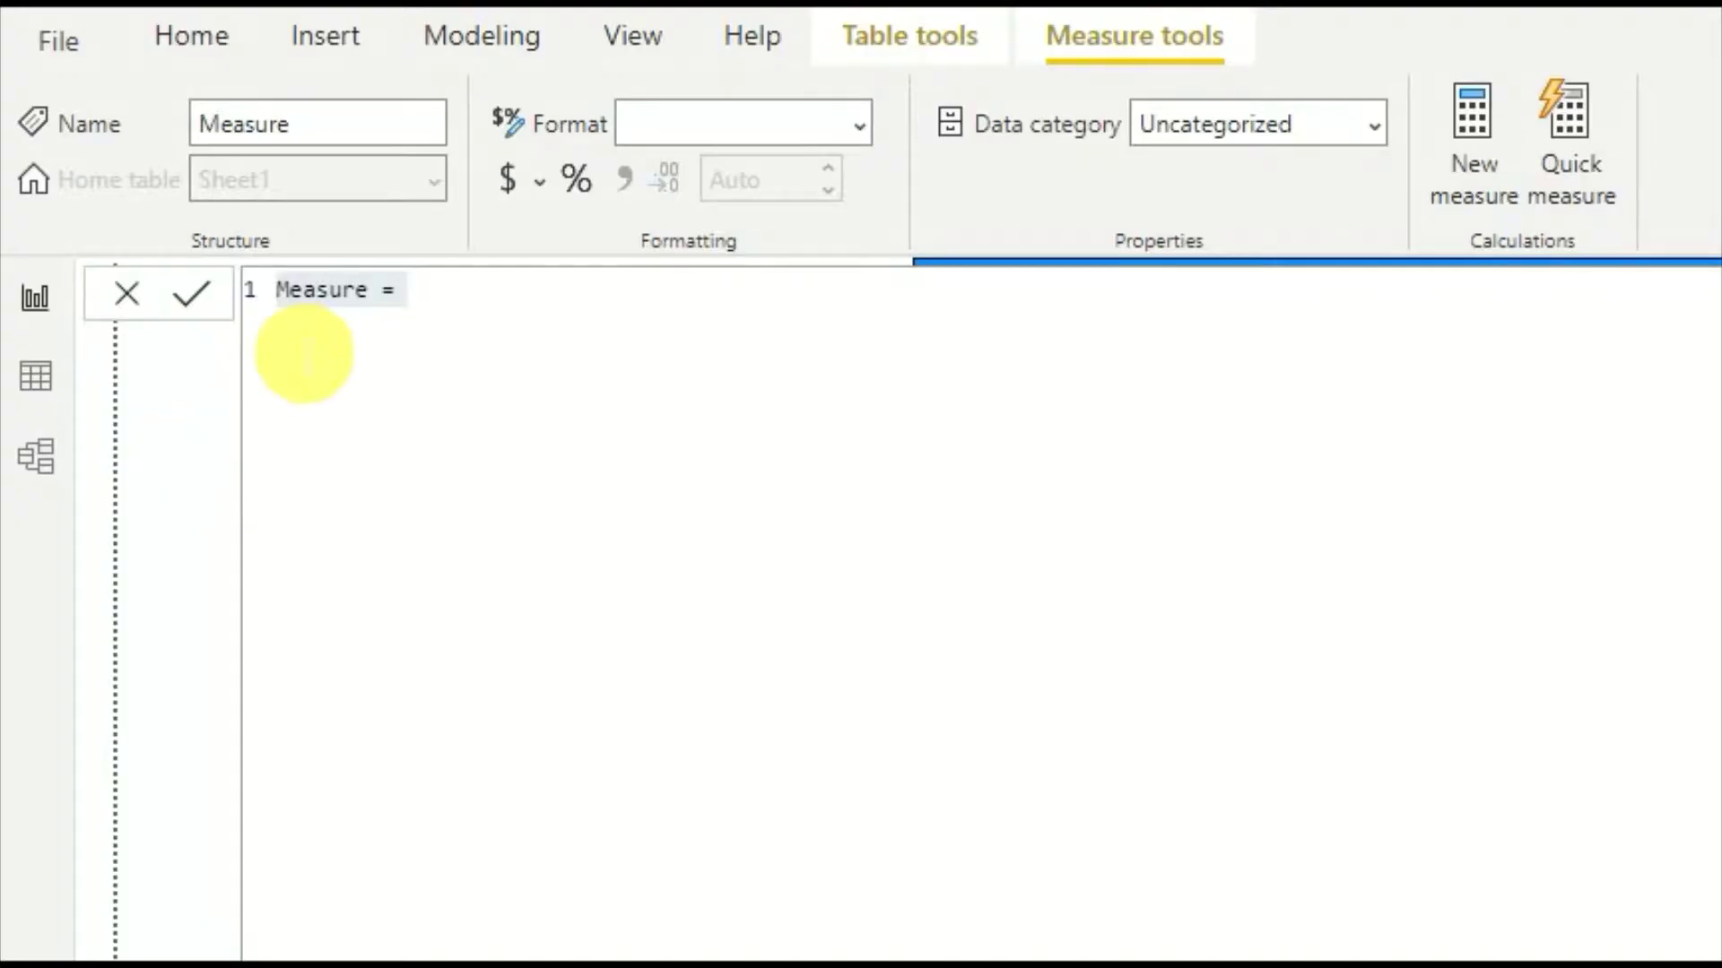
pyautogui.doubleClick(314, 292)
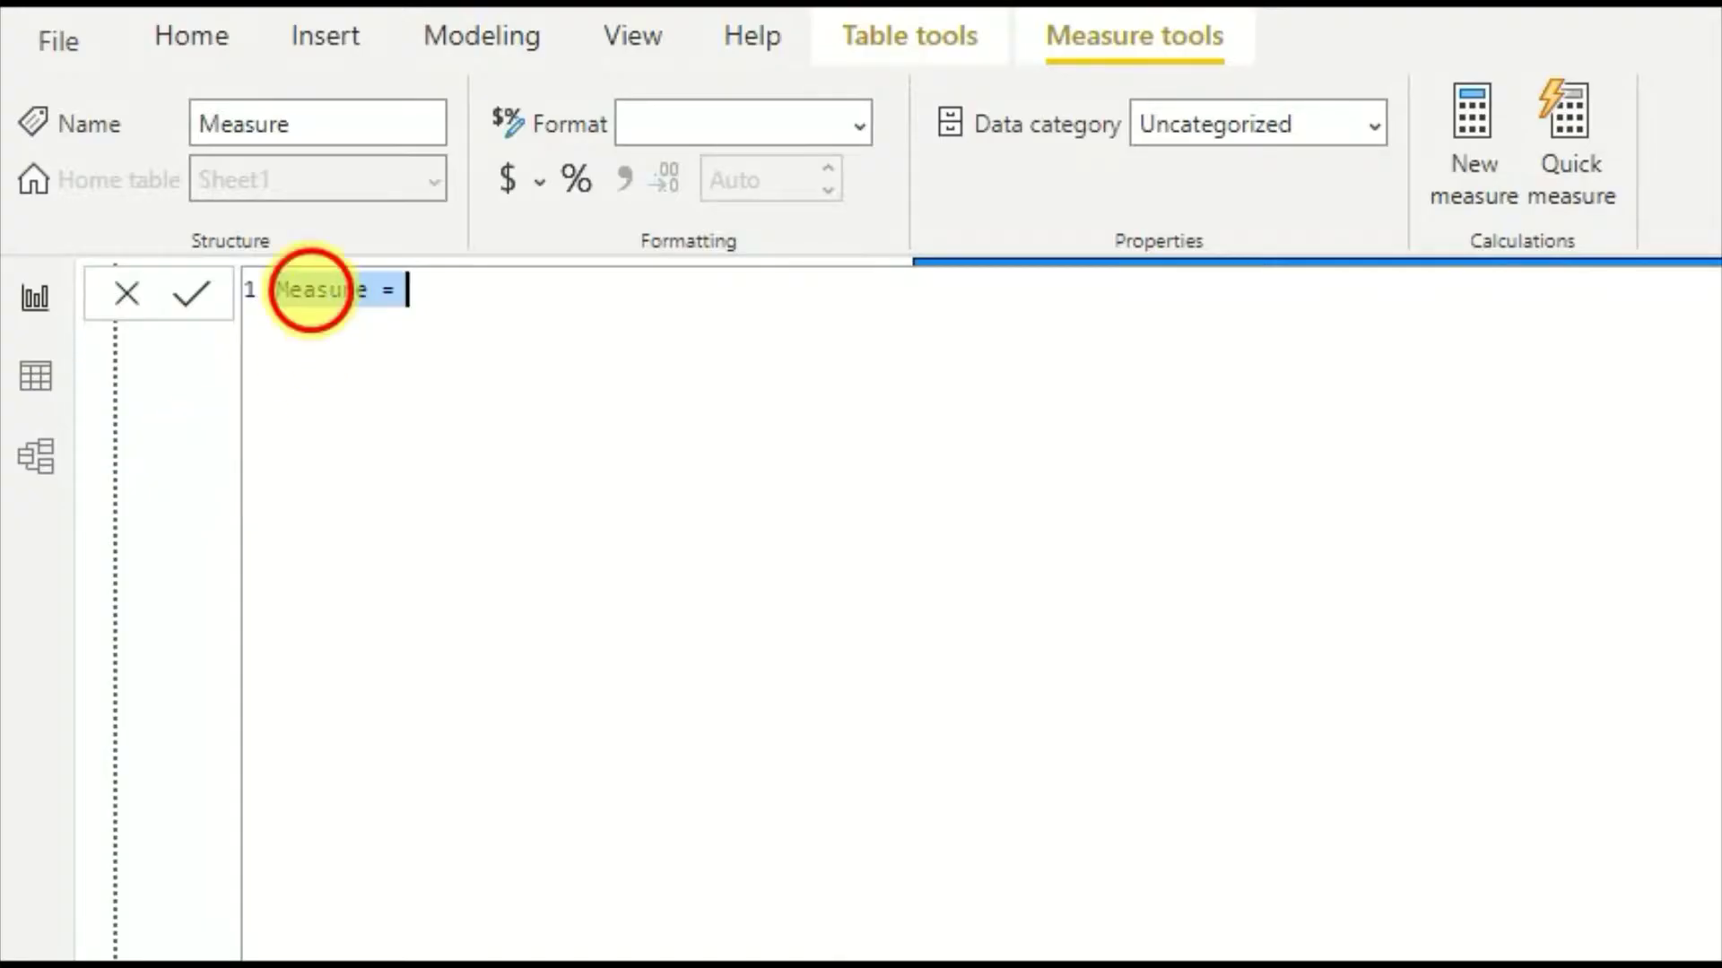
pyautogui.write('Count')
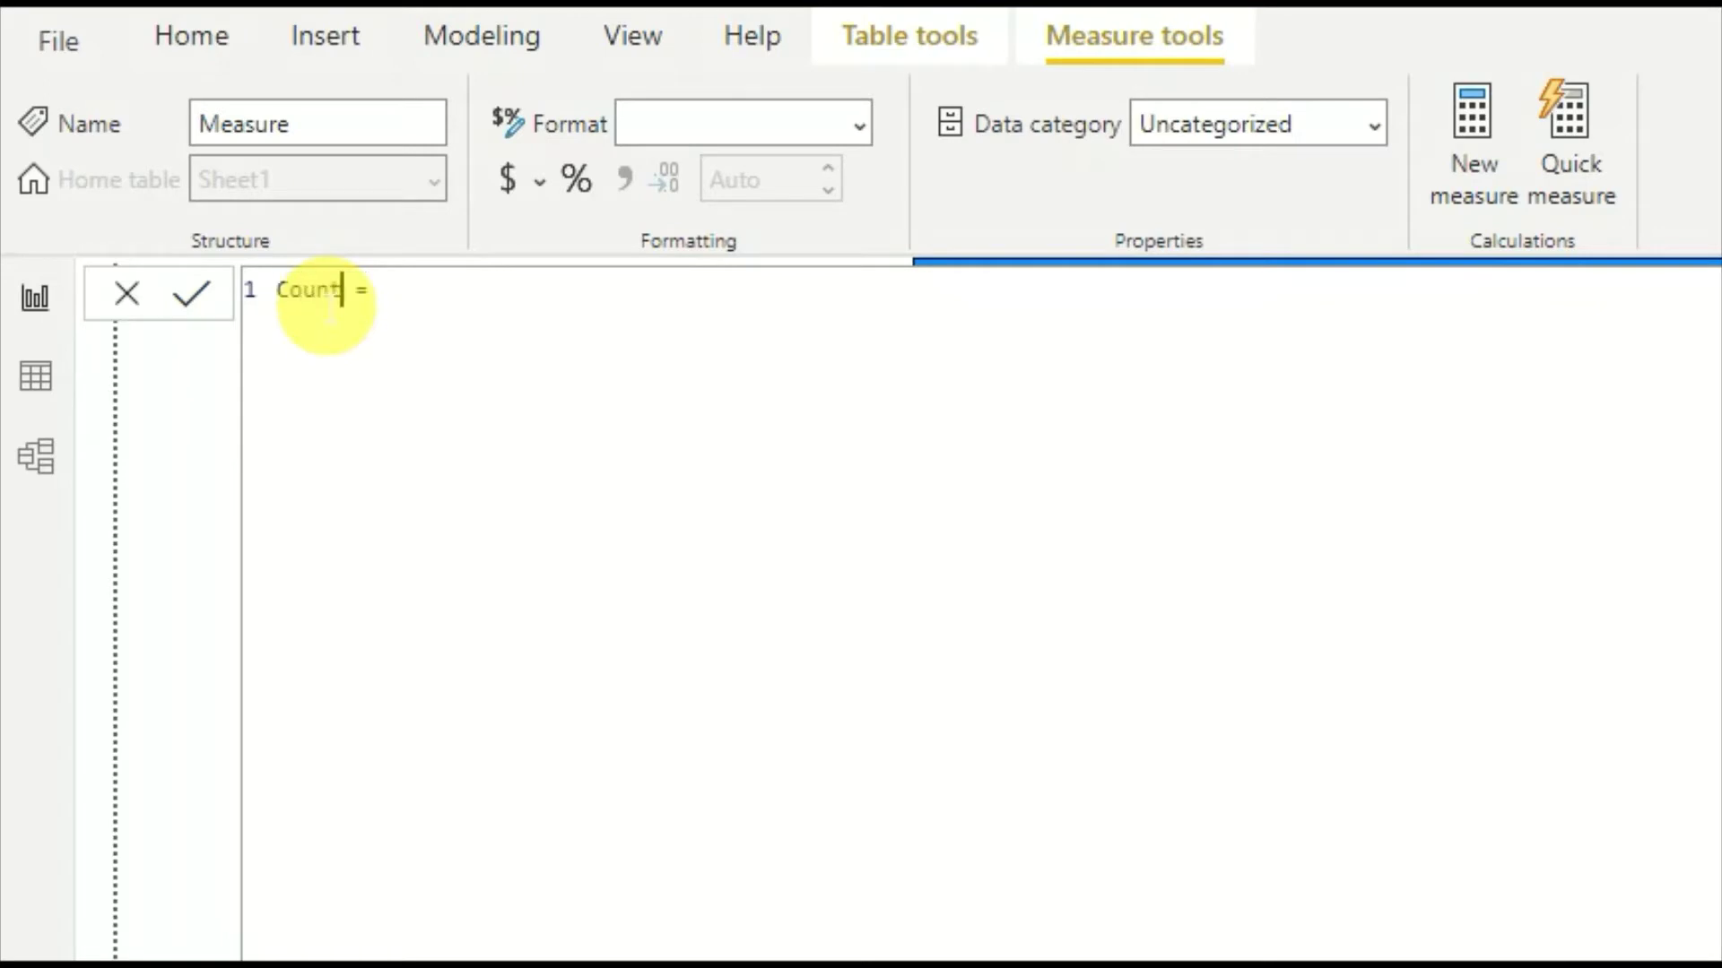
pyautogui.press('End')
pyautogui.write('CO')
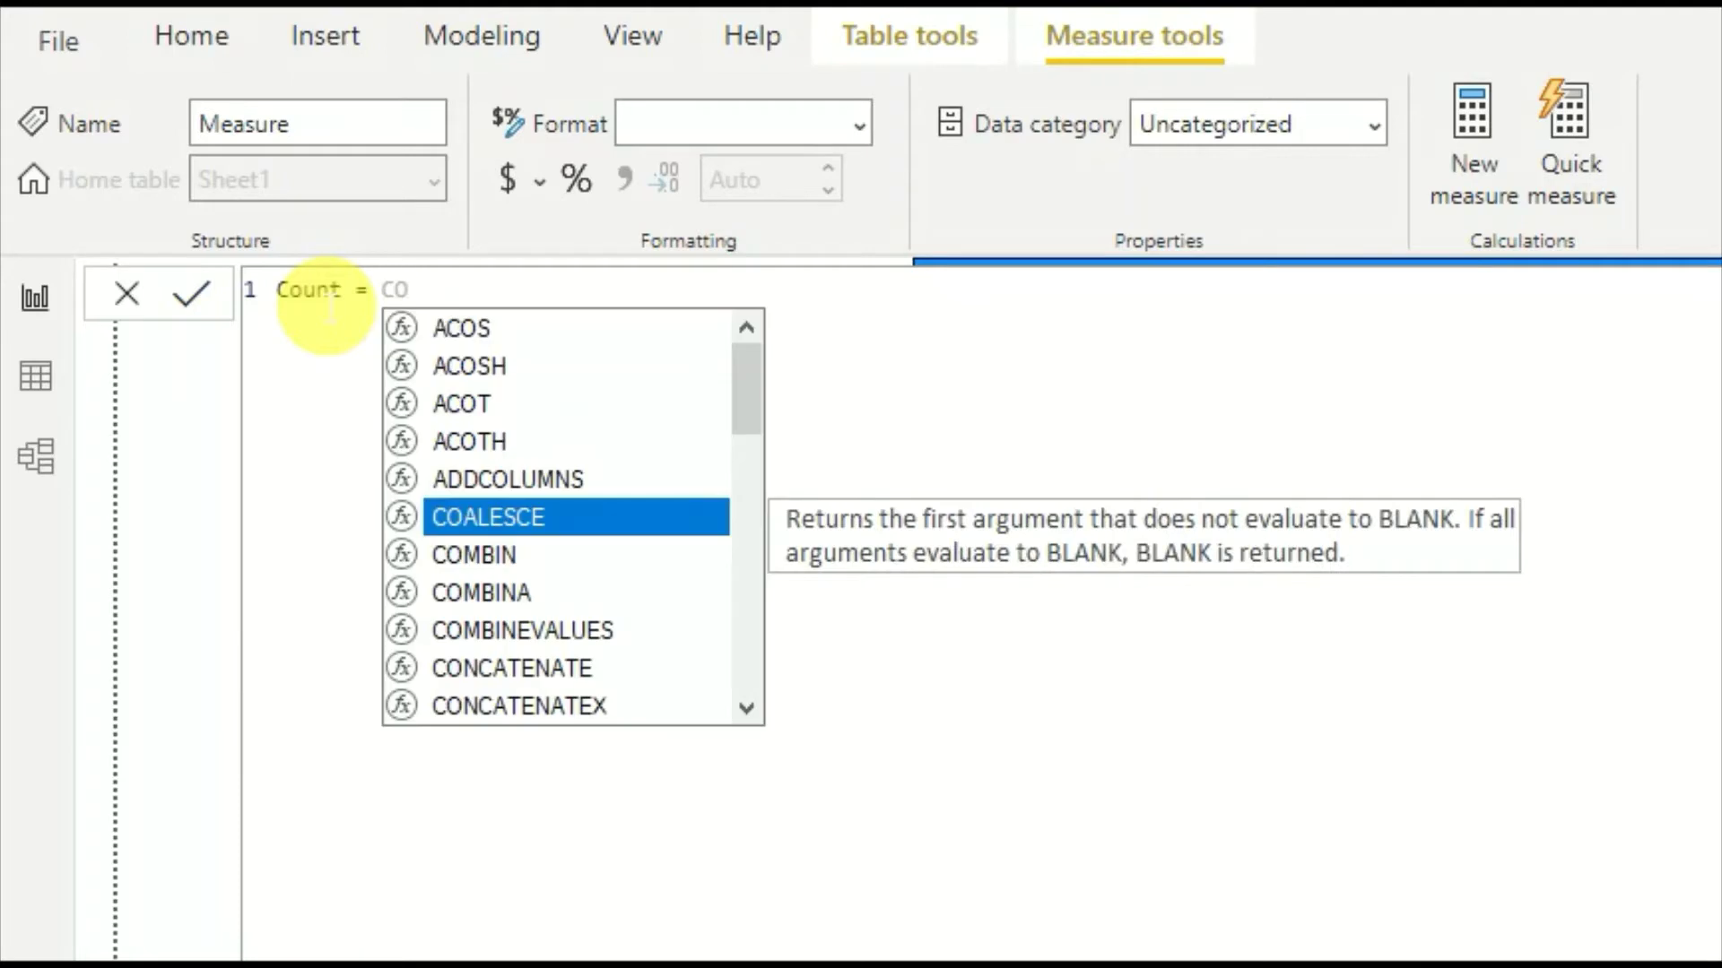
pyautogui.write('UN')
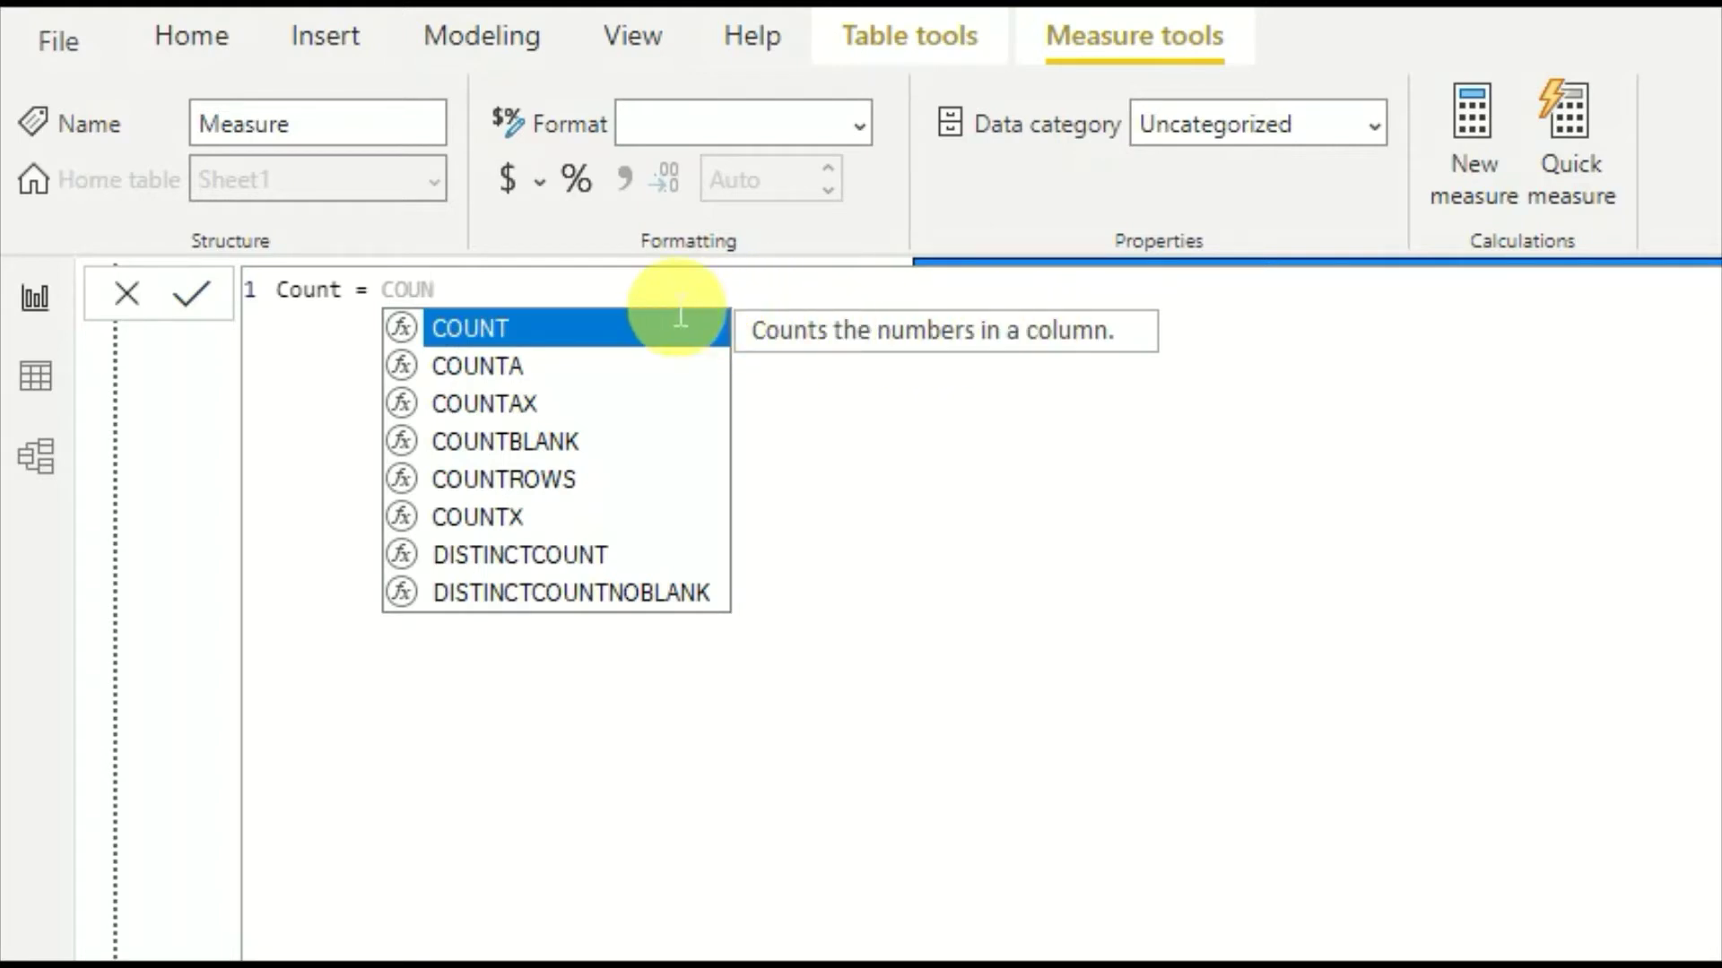
pyautogui.write('T(')
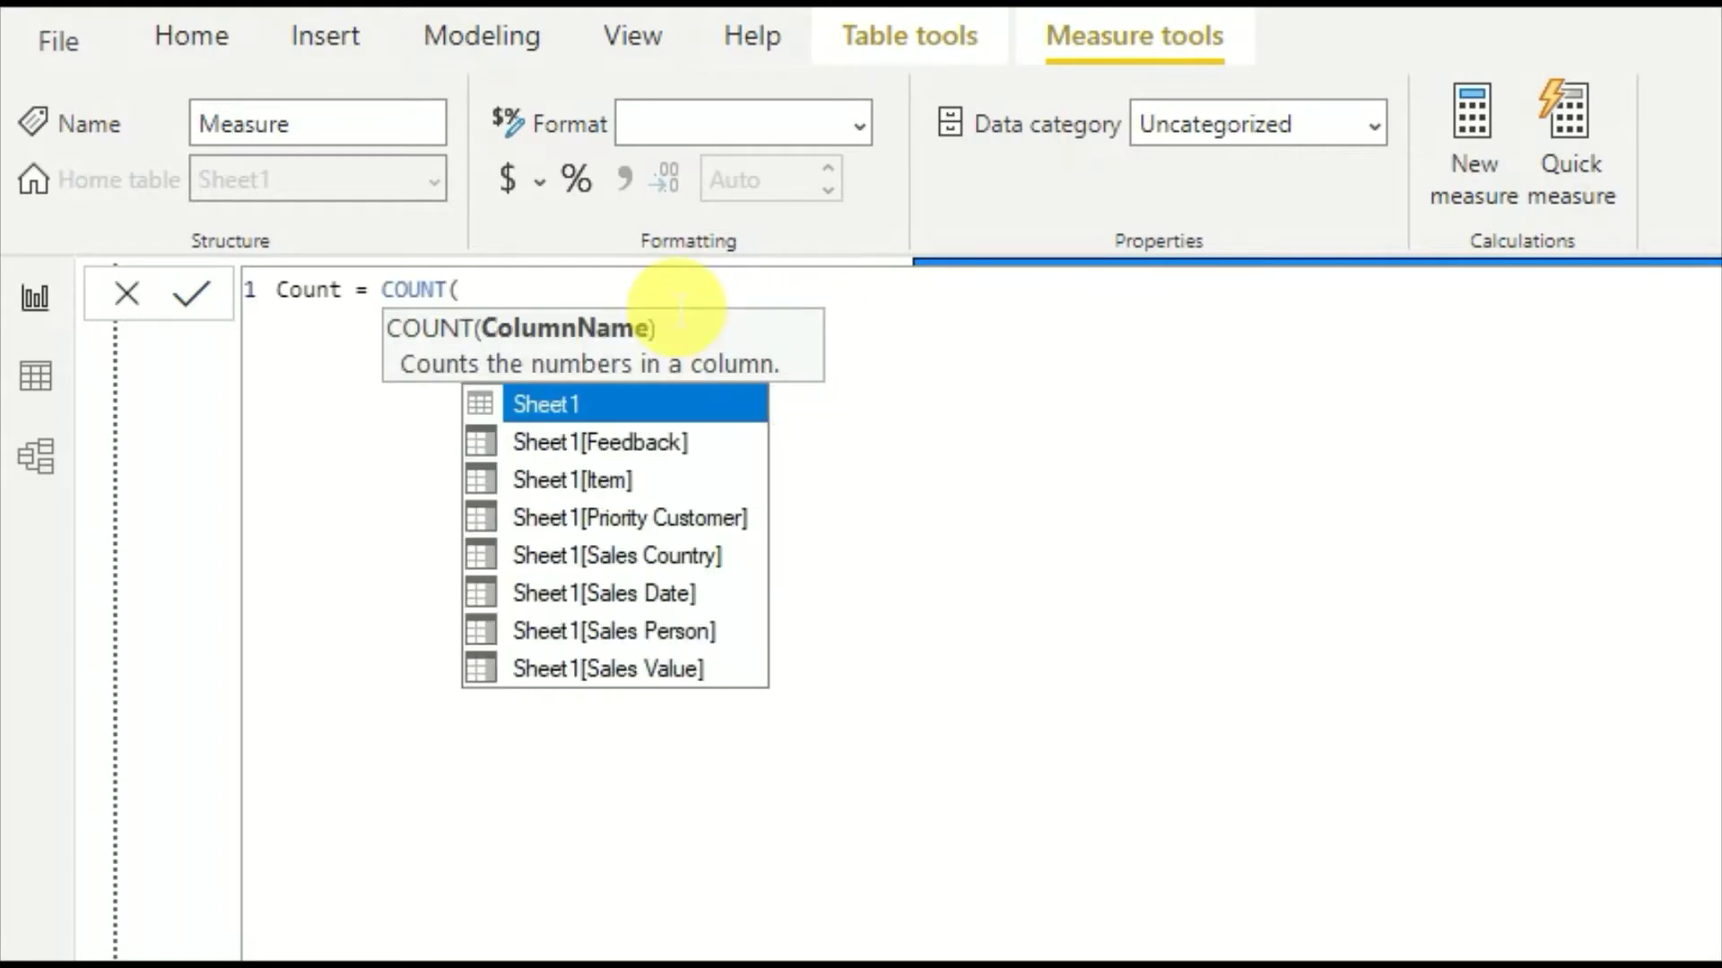
pyautogui.press('Down')
pyautogui.press('Tab')
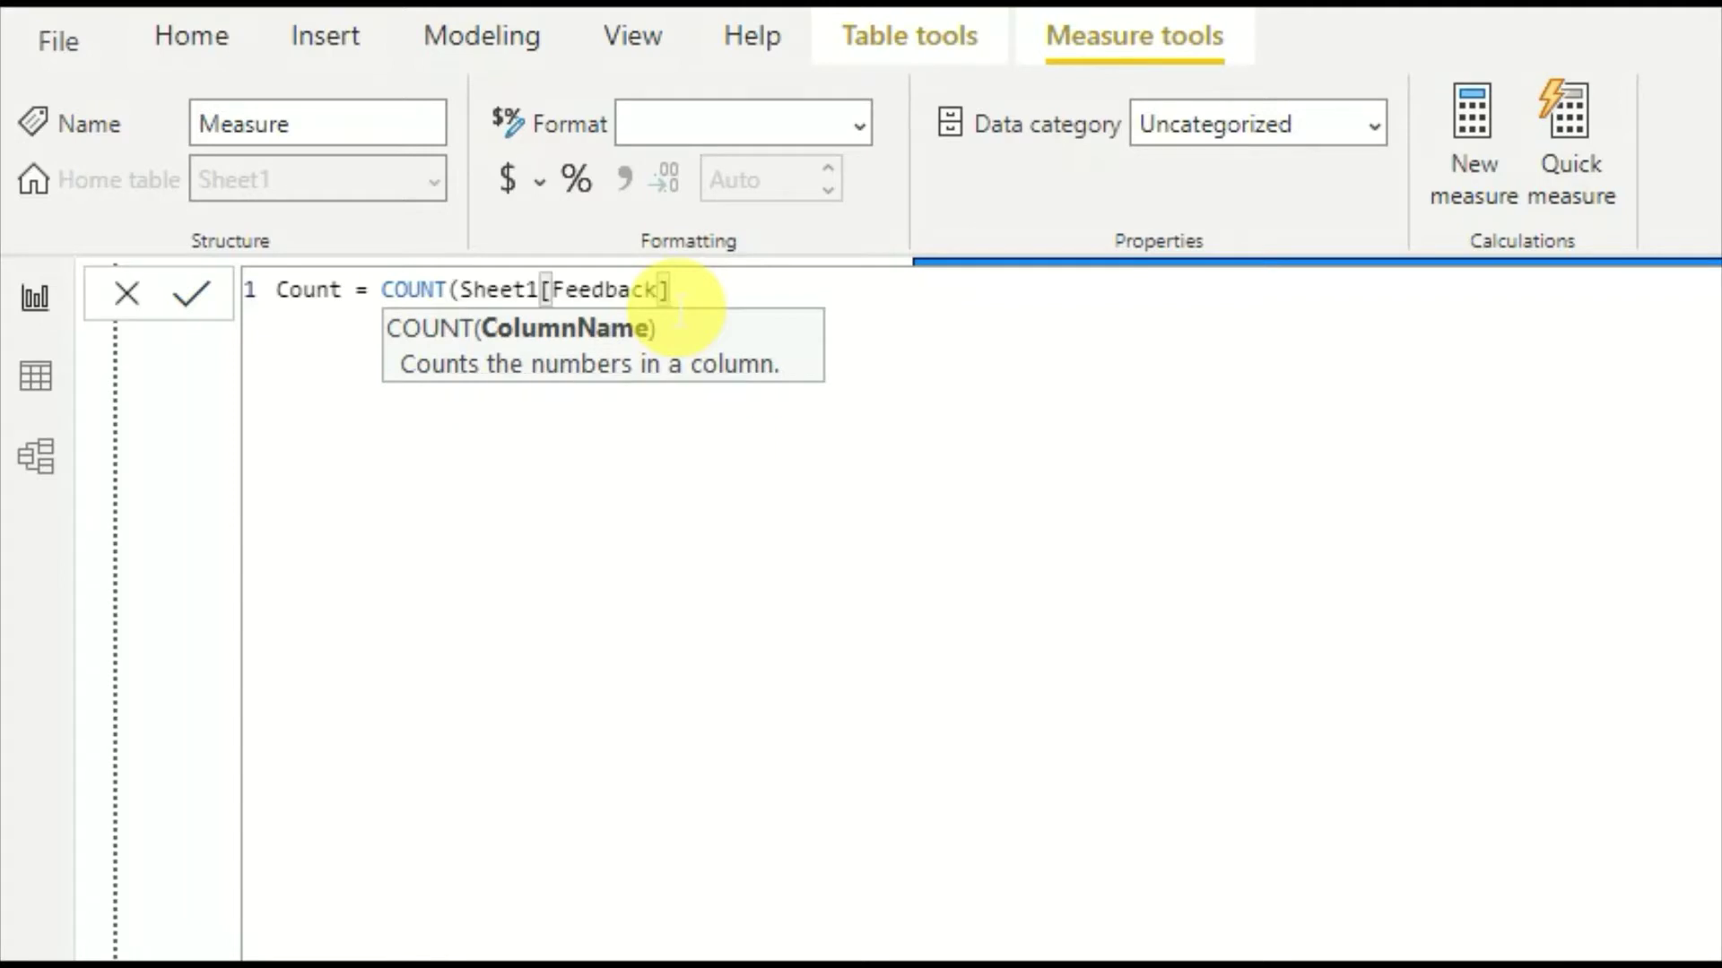
pyautogui.write(')')
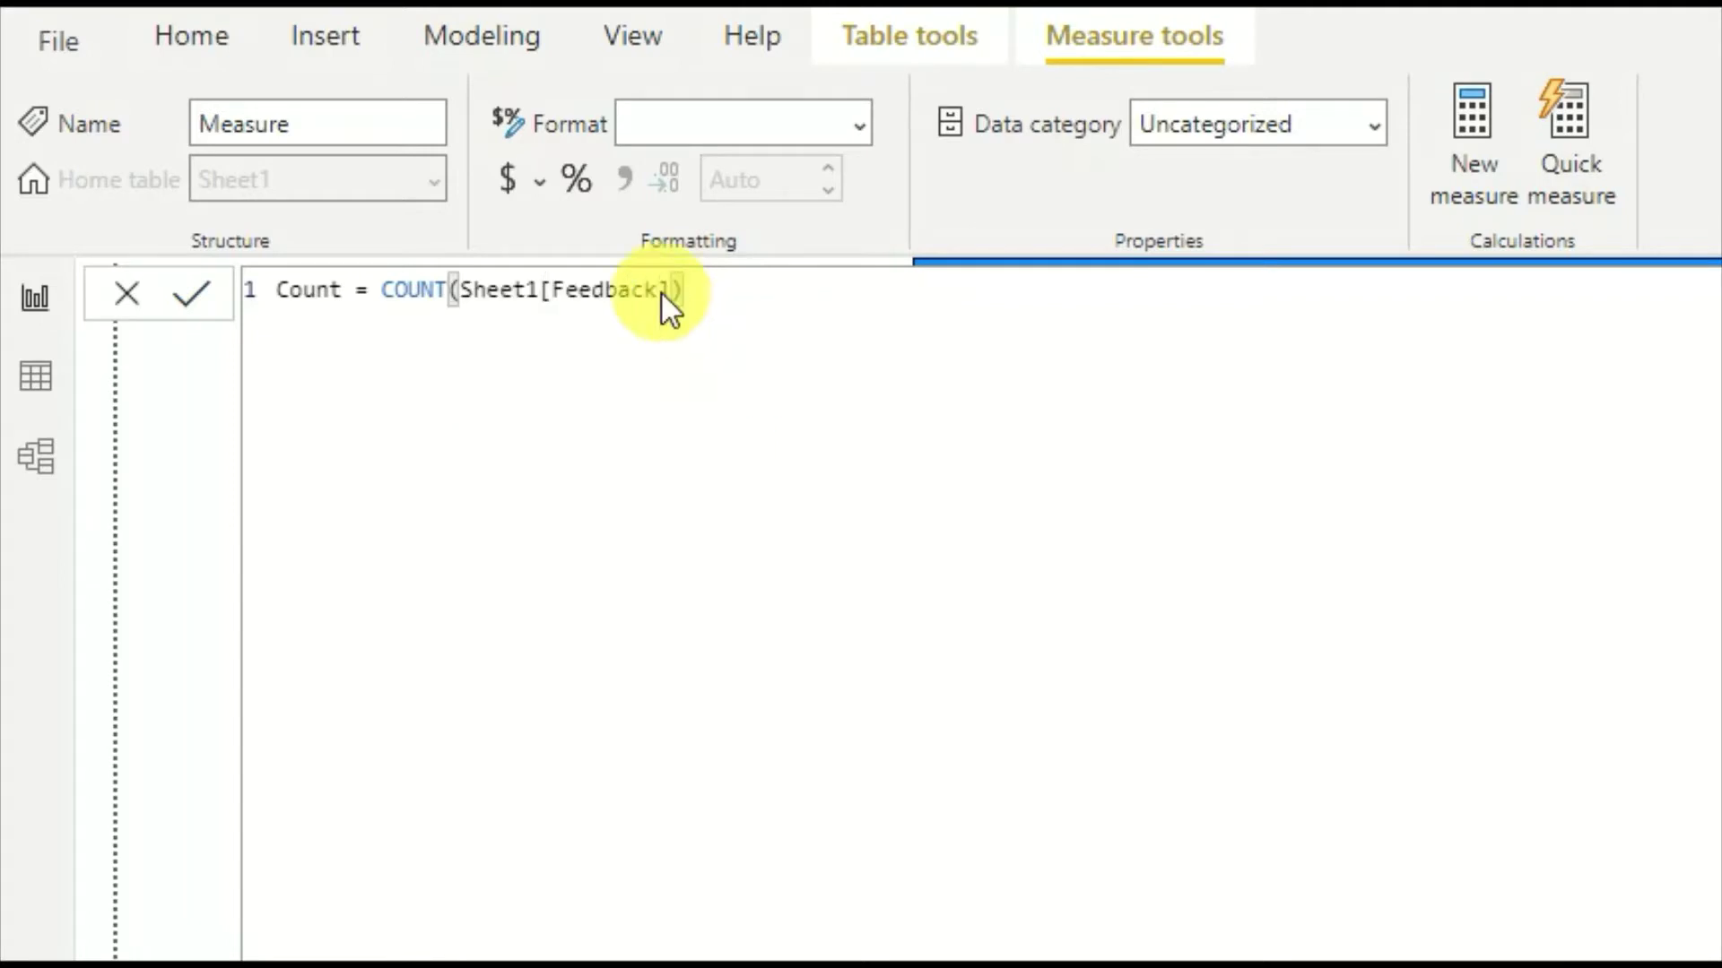
pyautogui.press('Return')
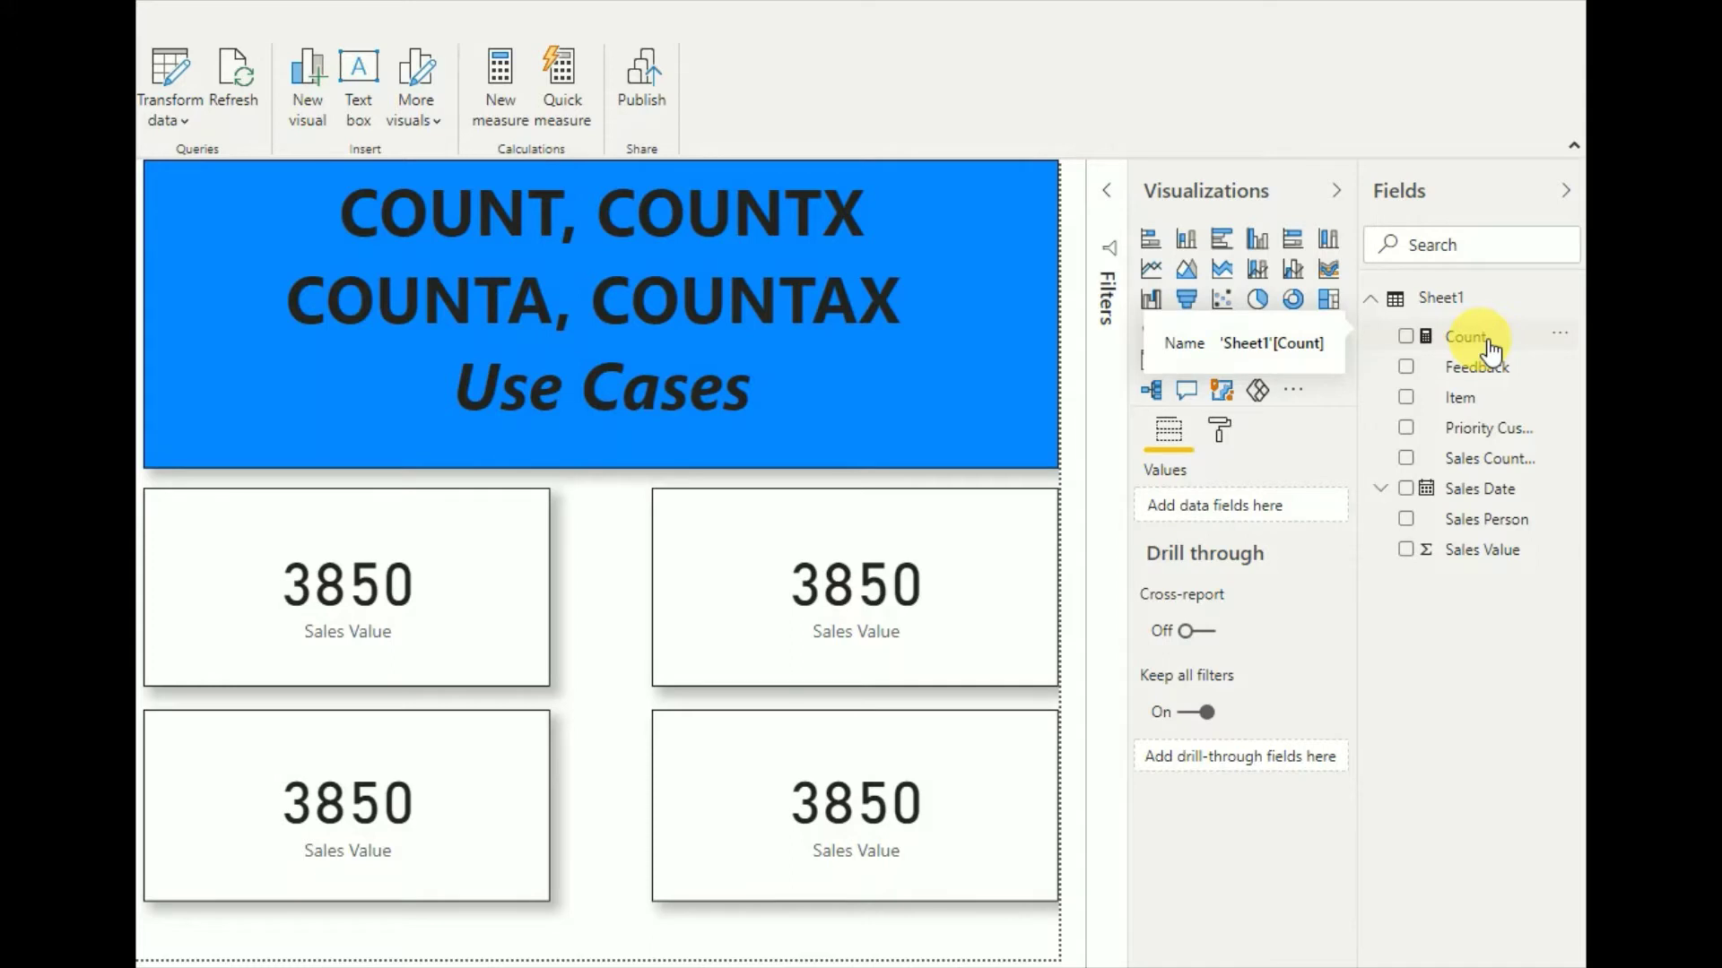
# Step: Replace Sales Value on the top-left card with the Count measure
pyautogui.click(546, 606)
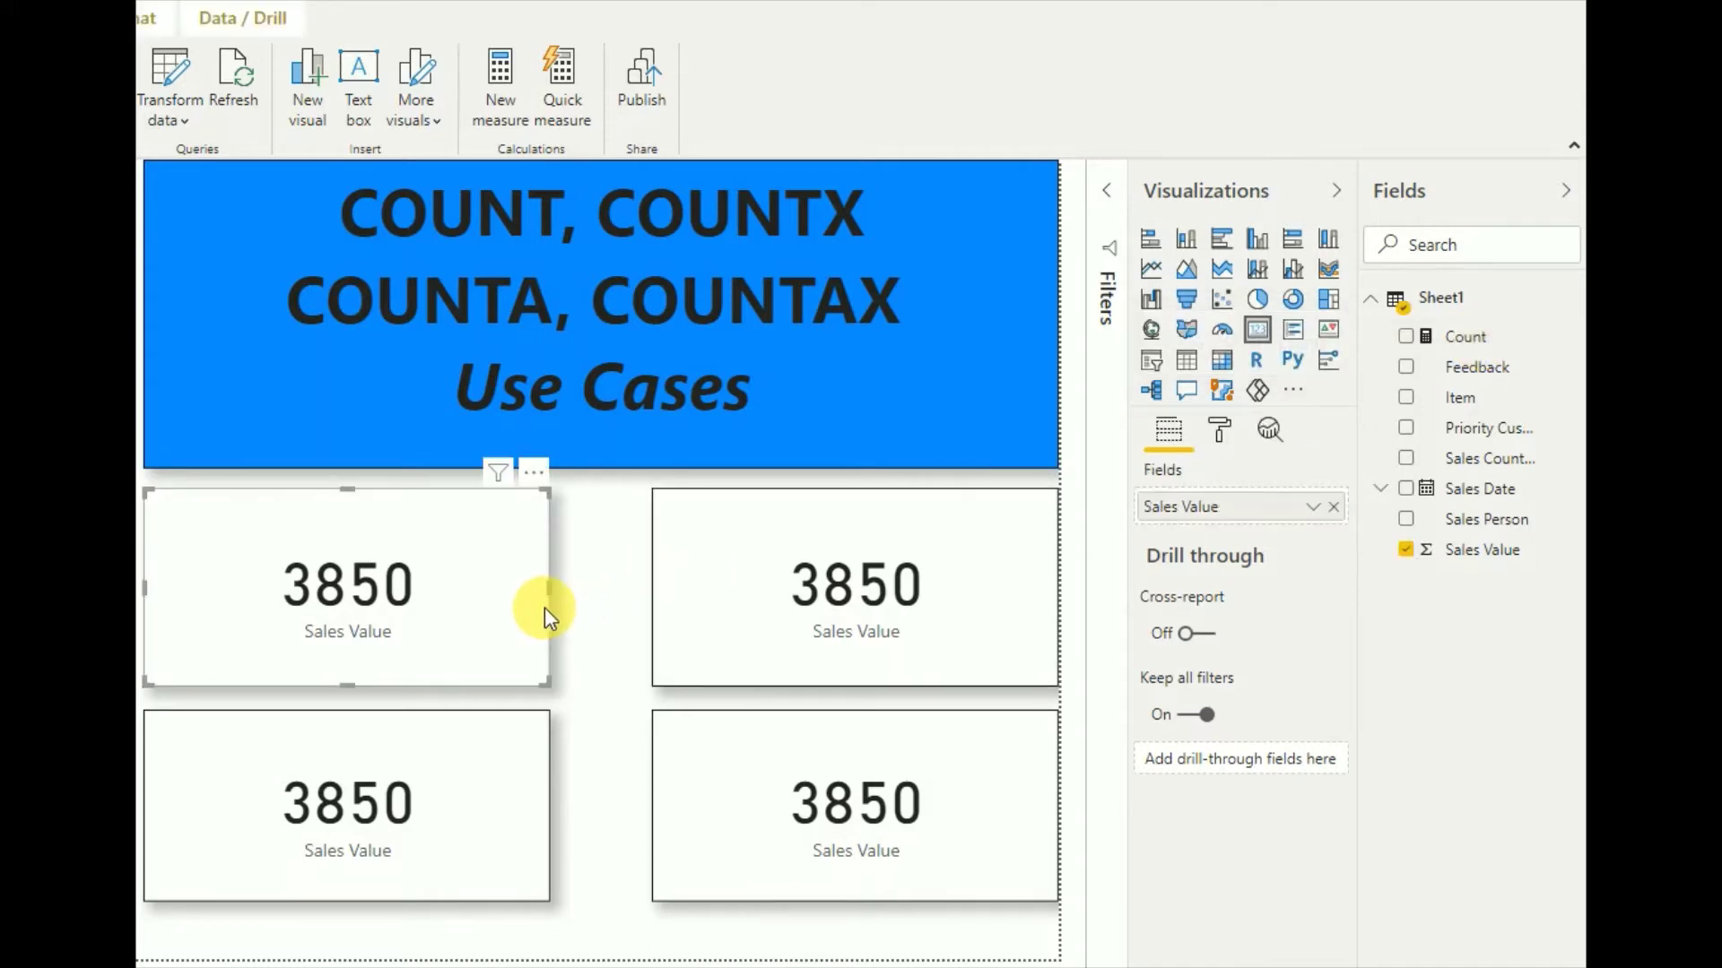
pyautogui.click(1332, 507)
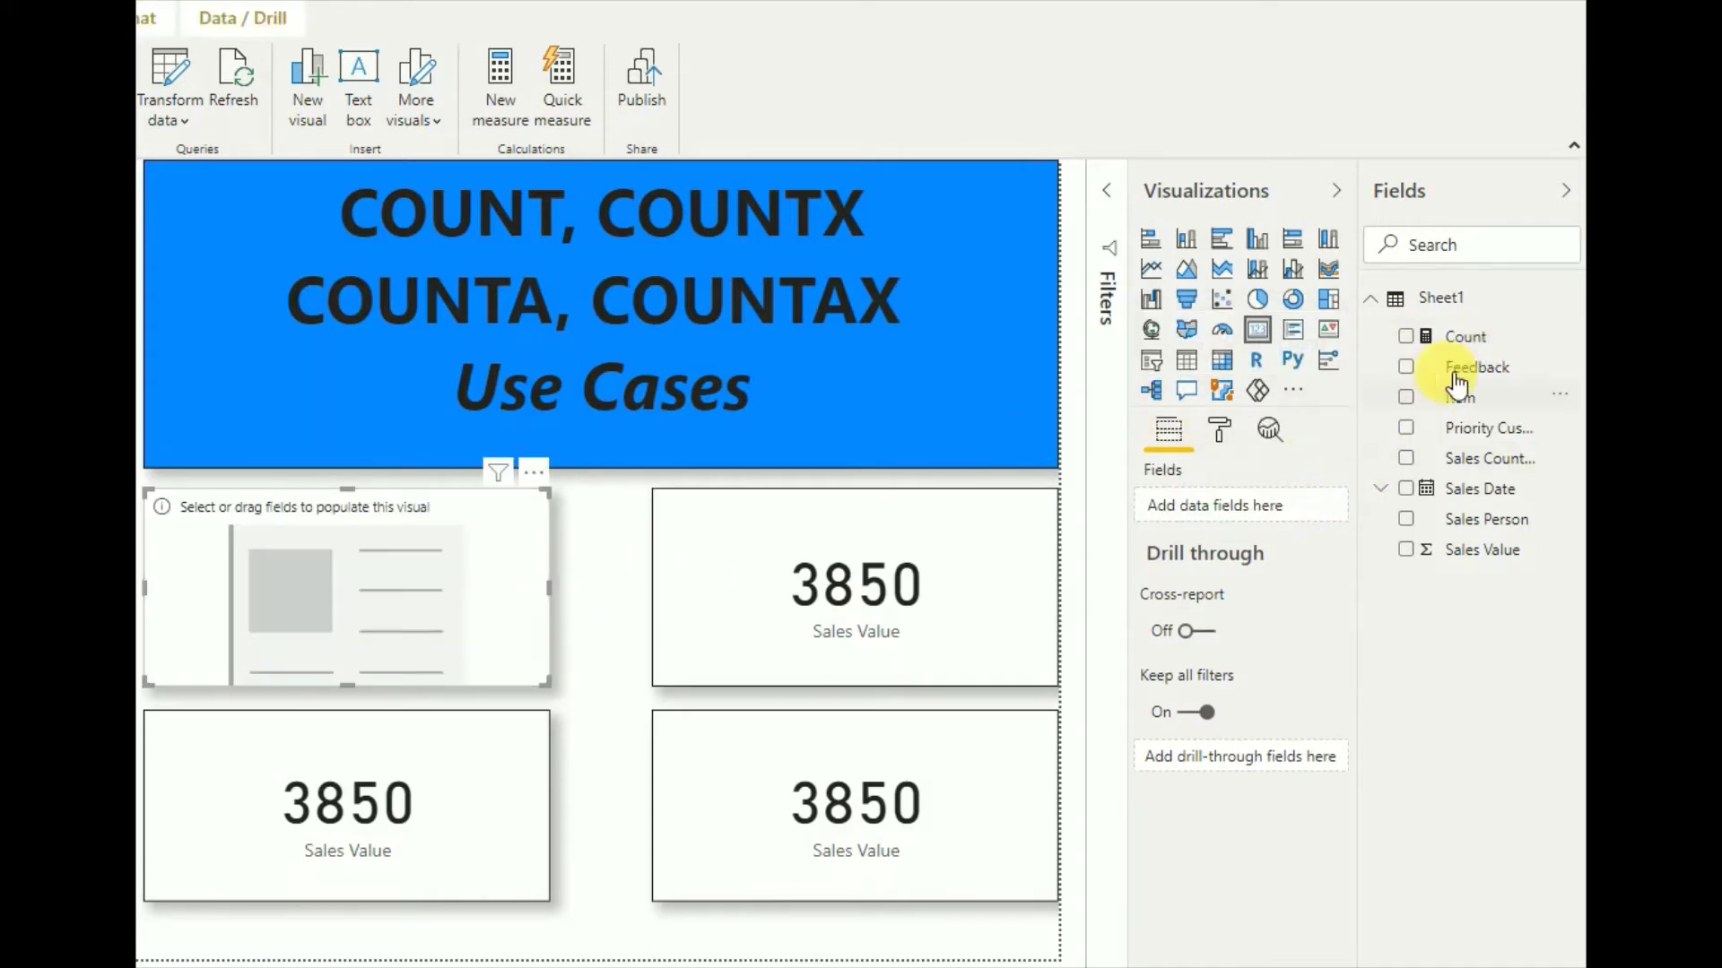
pyautogui.moveTo(1453, 328); pyautogui.dragTo(1276, 517)
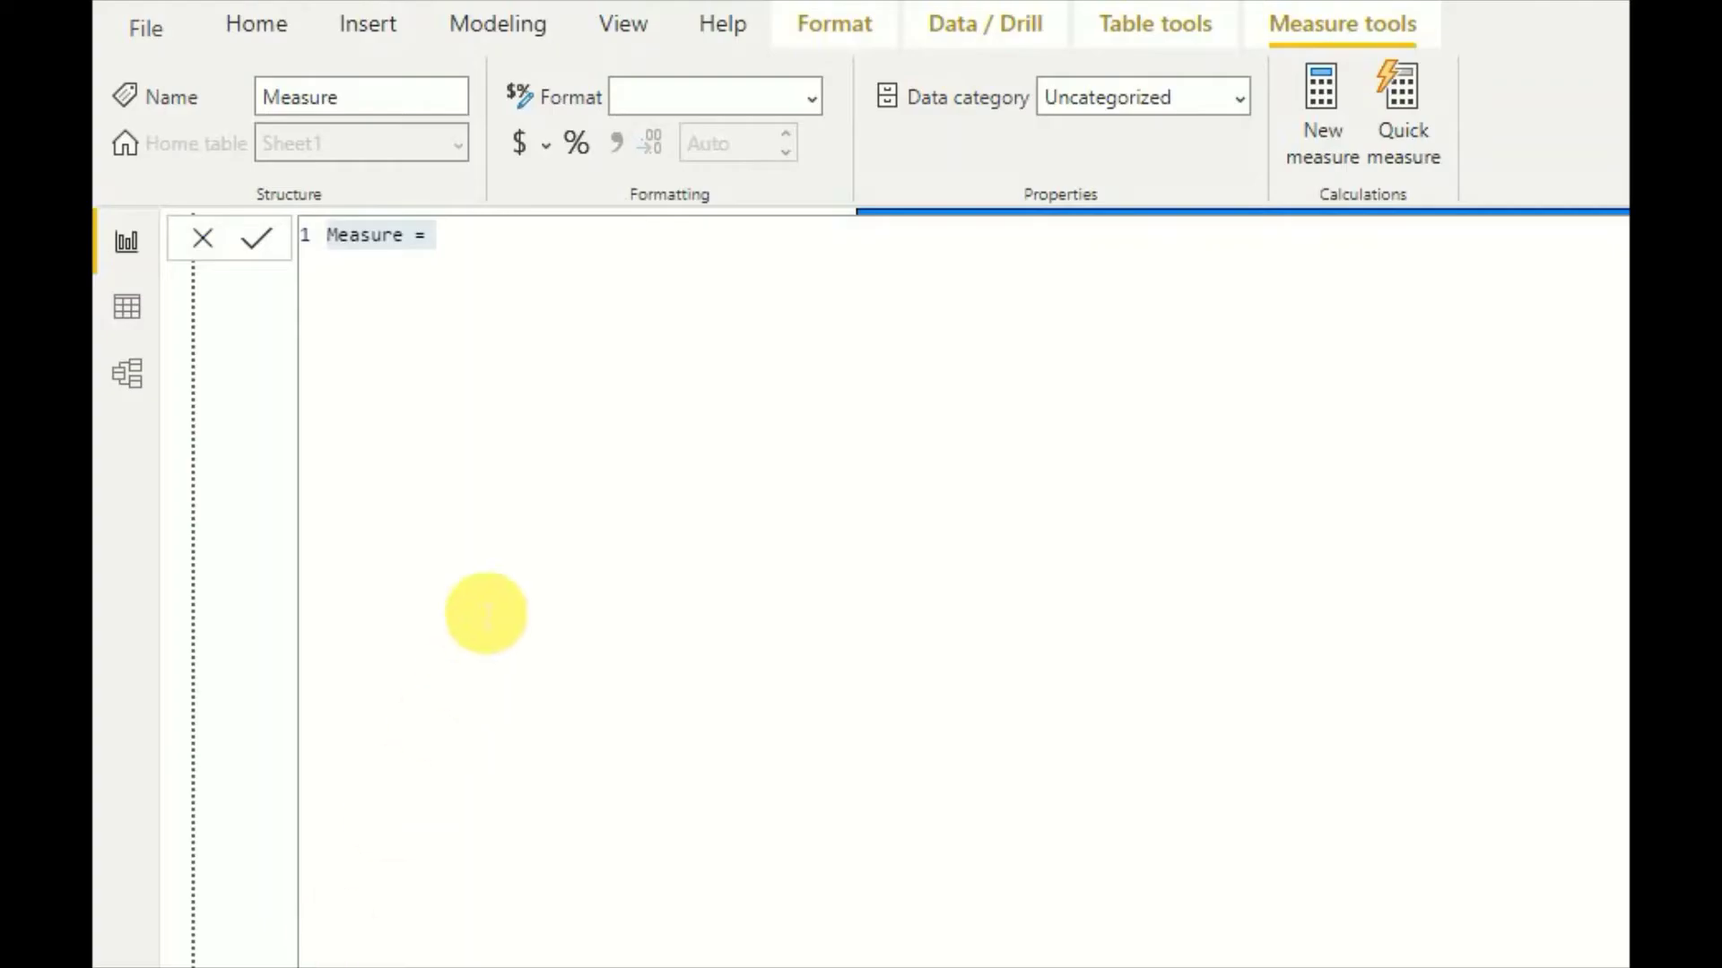
# Step: Rename the blank measure and define it as COUNTA = COUNTA(Sheet1[Feedback])
pyautogui.doubleClick(385, 255)
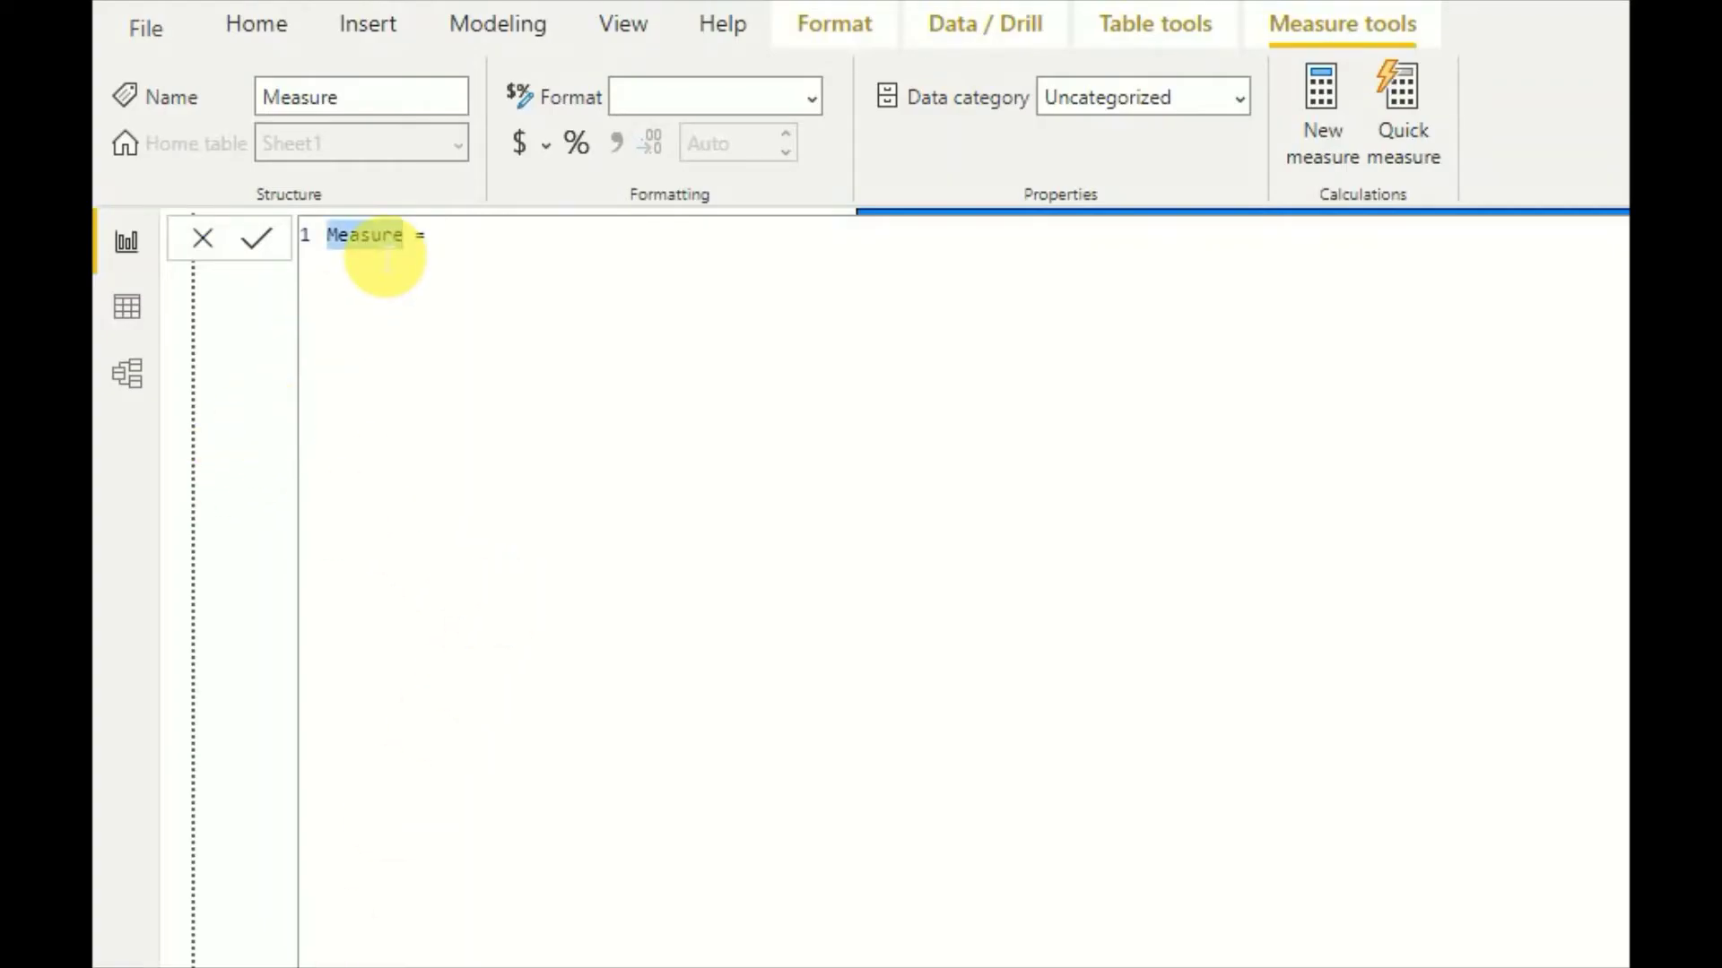
pyautogui.write('COUNTA')
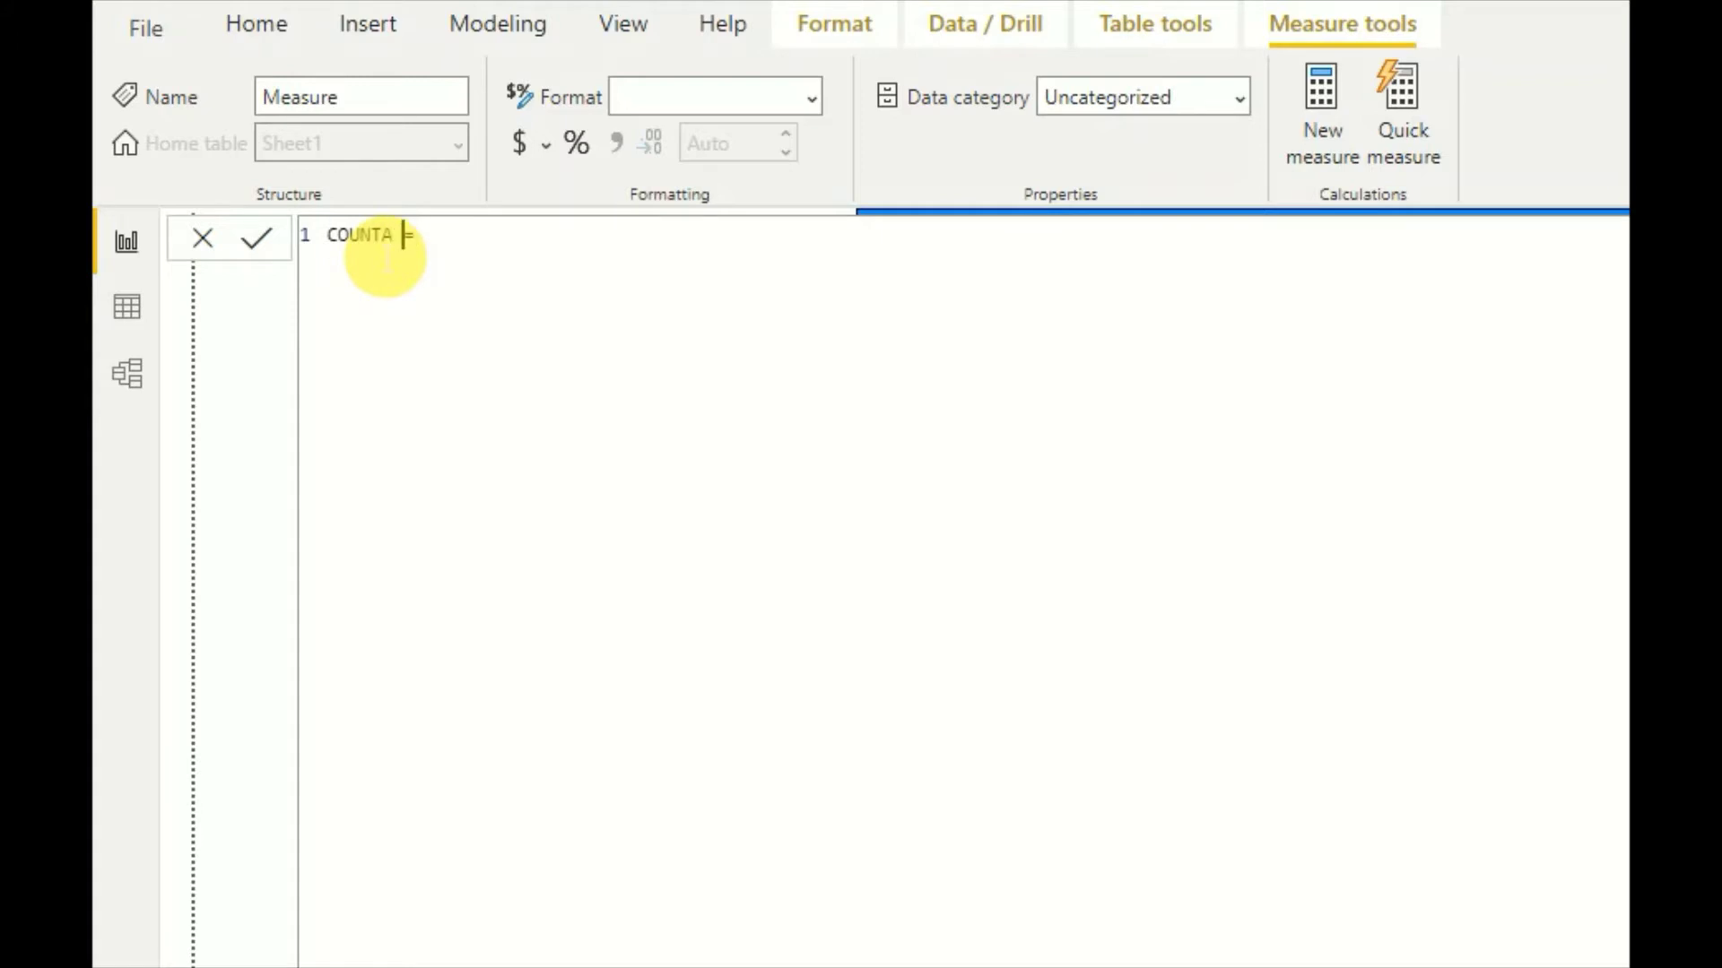
pyautogui.write(' =')
pyautogui.press('BackSpace')
pyautogui.write('COUNT')
pyautogui.press('Down')
pyautogui.press('Down')
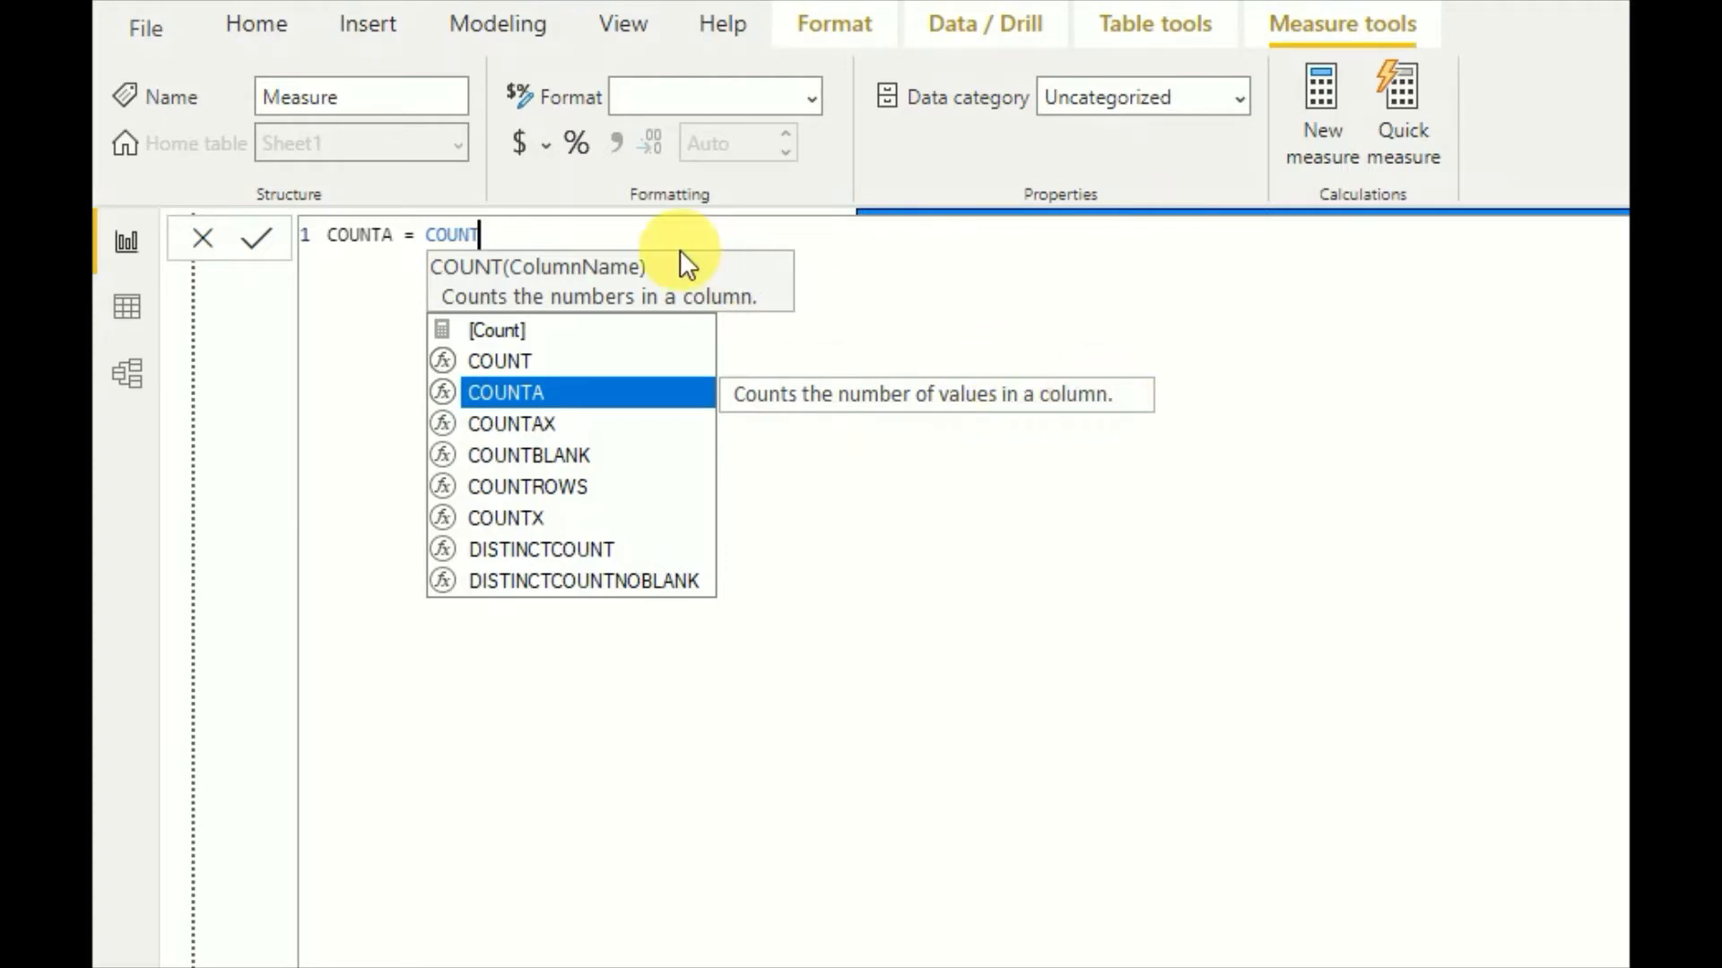
pyautogui.write('A')
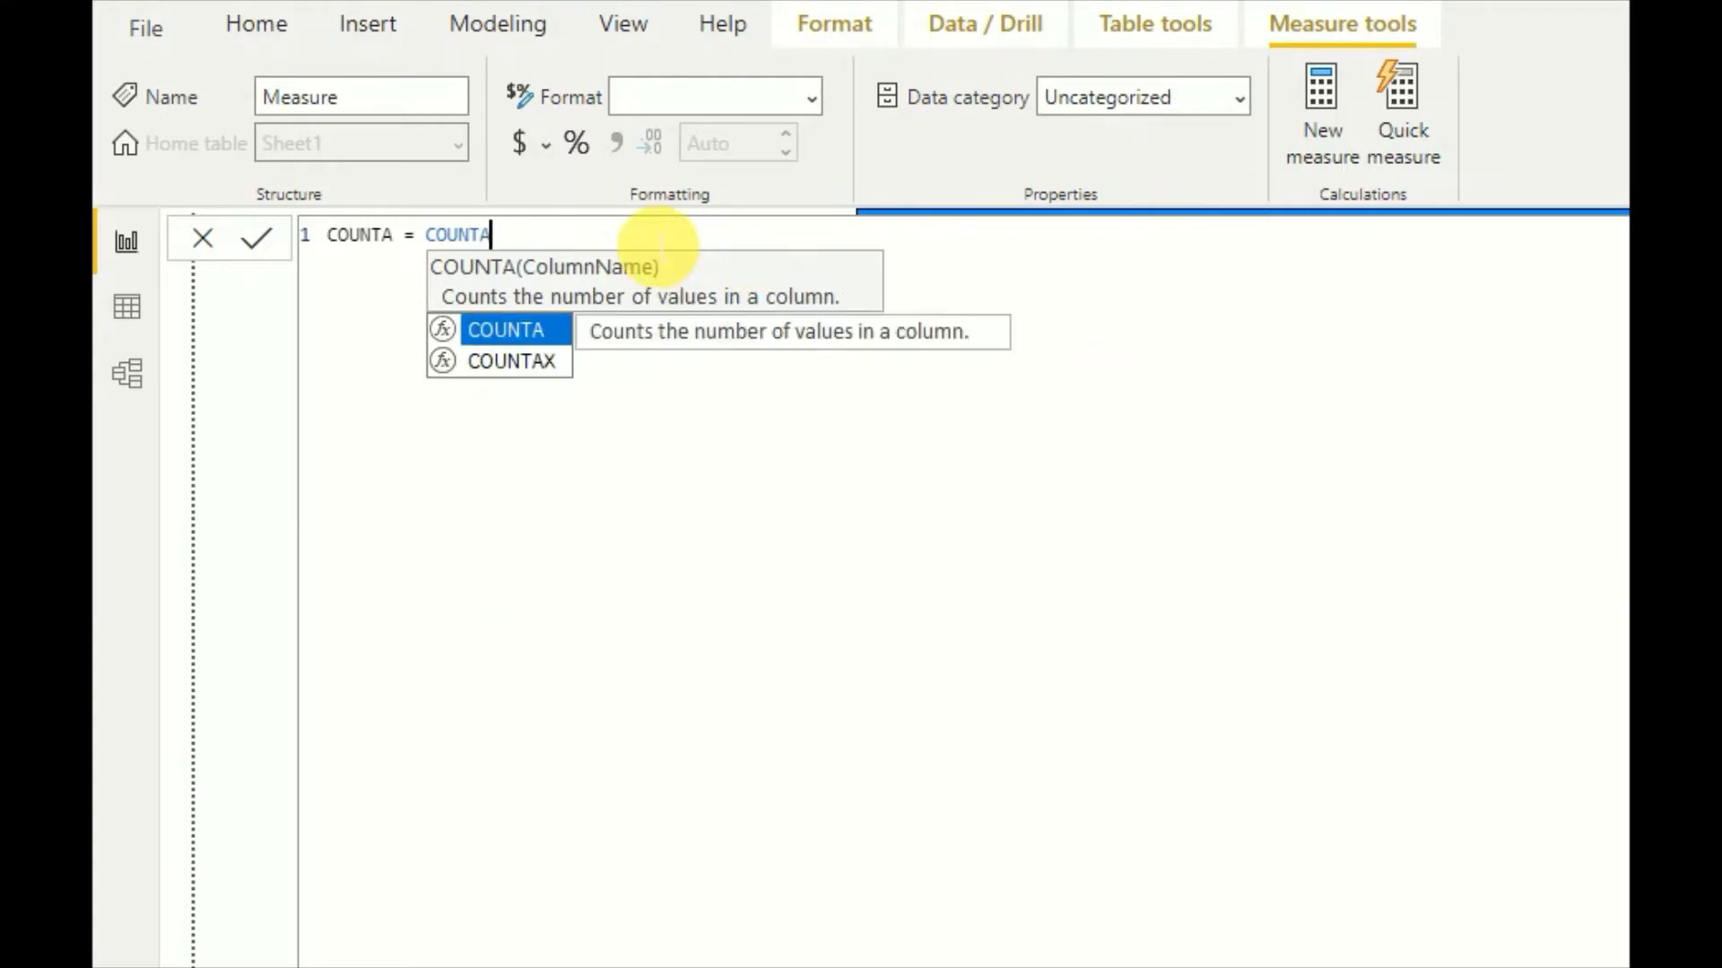
pyautogui.write('(')
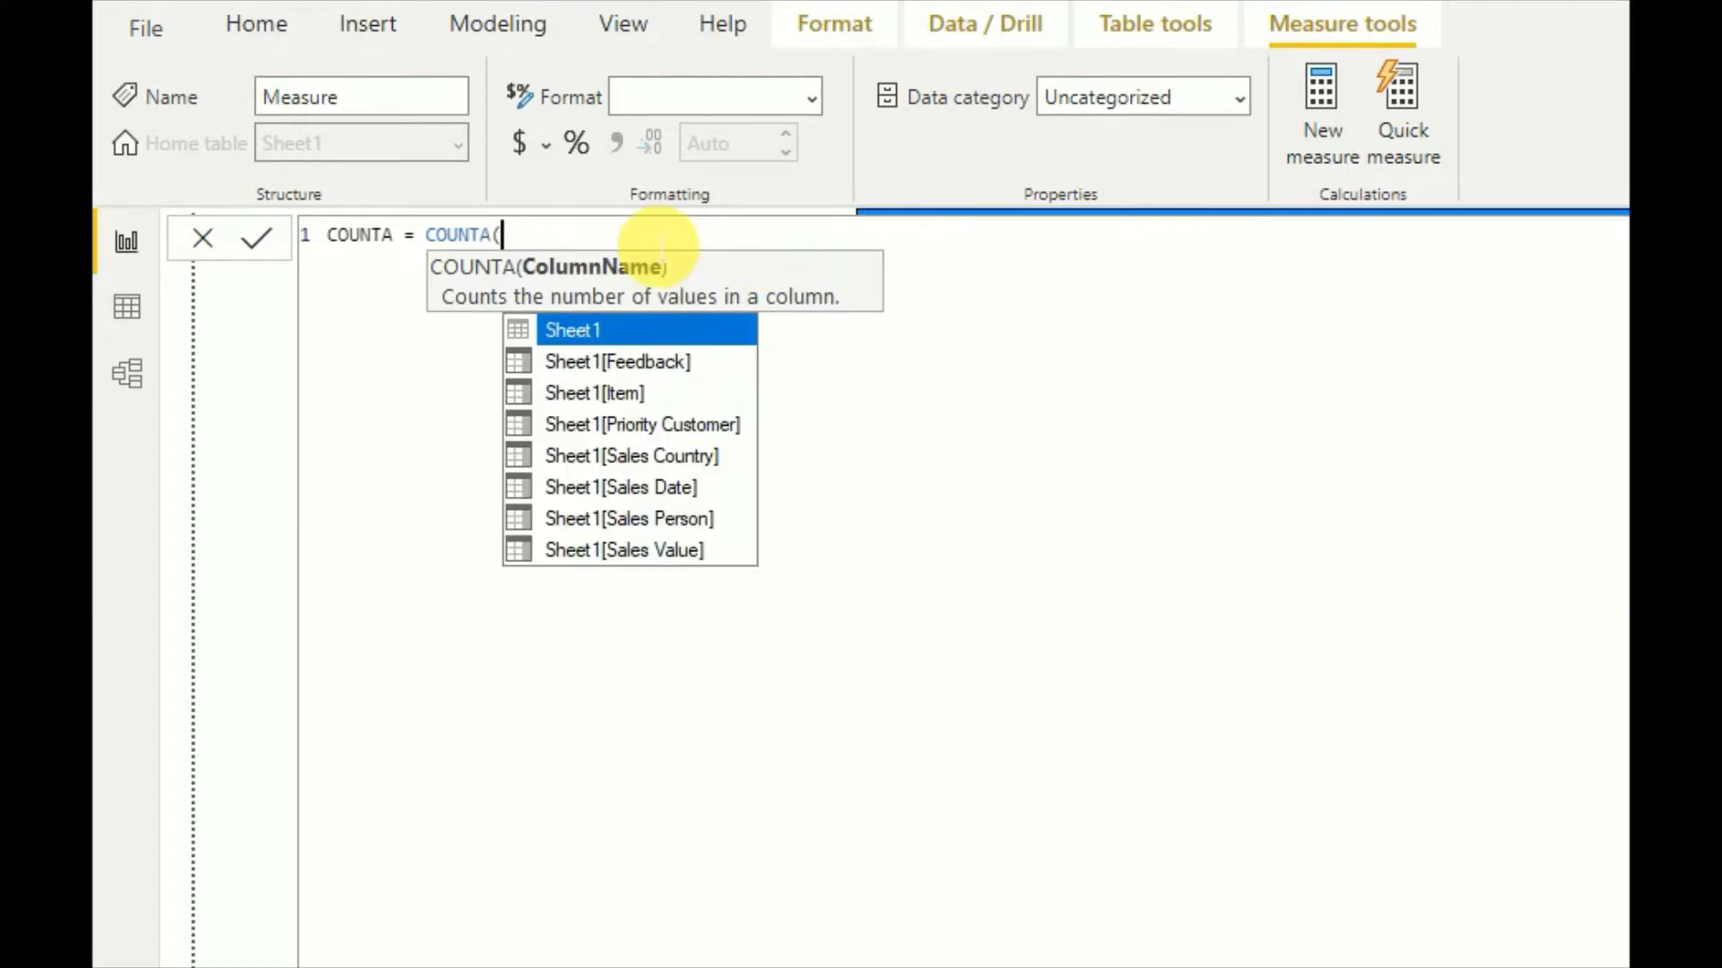
pyautogui.press('Down')
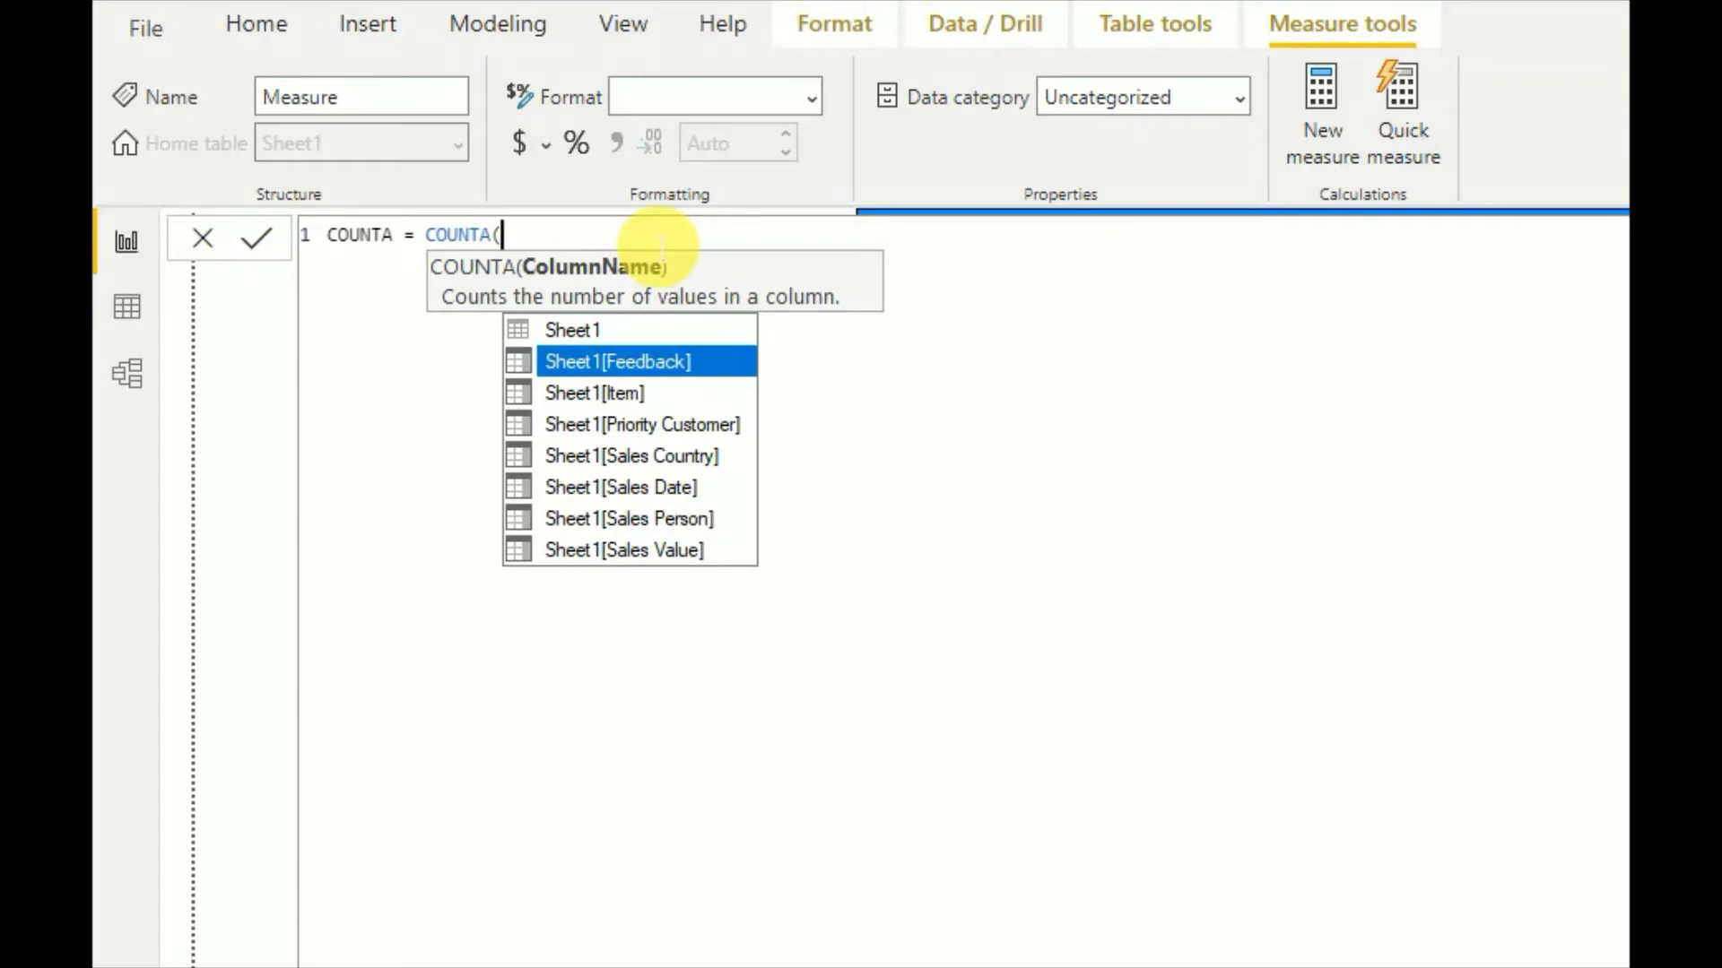
pyautogui.press('Tab')
pyautogui.write(')')
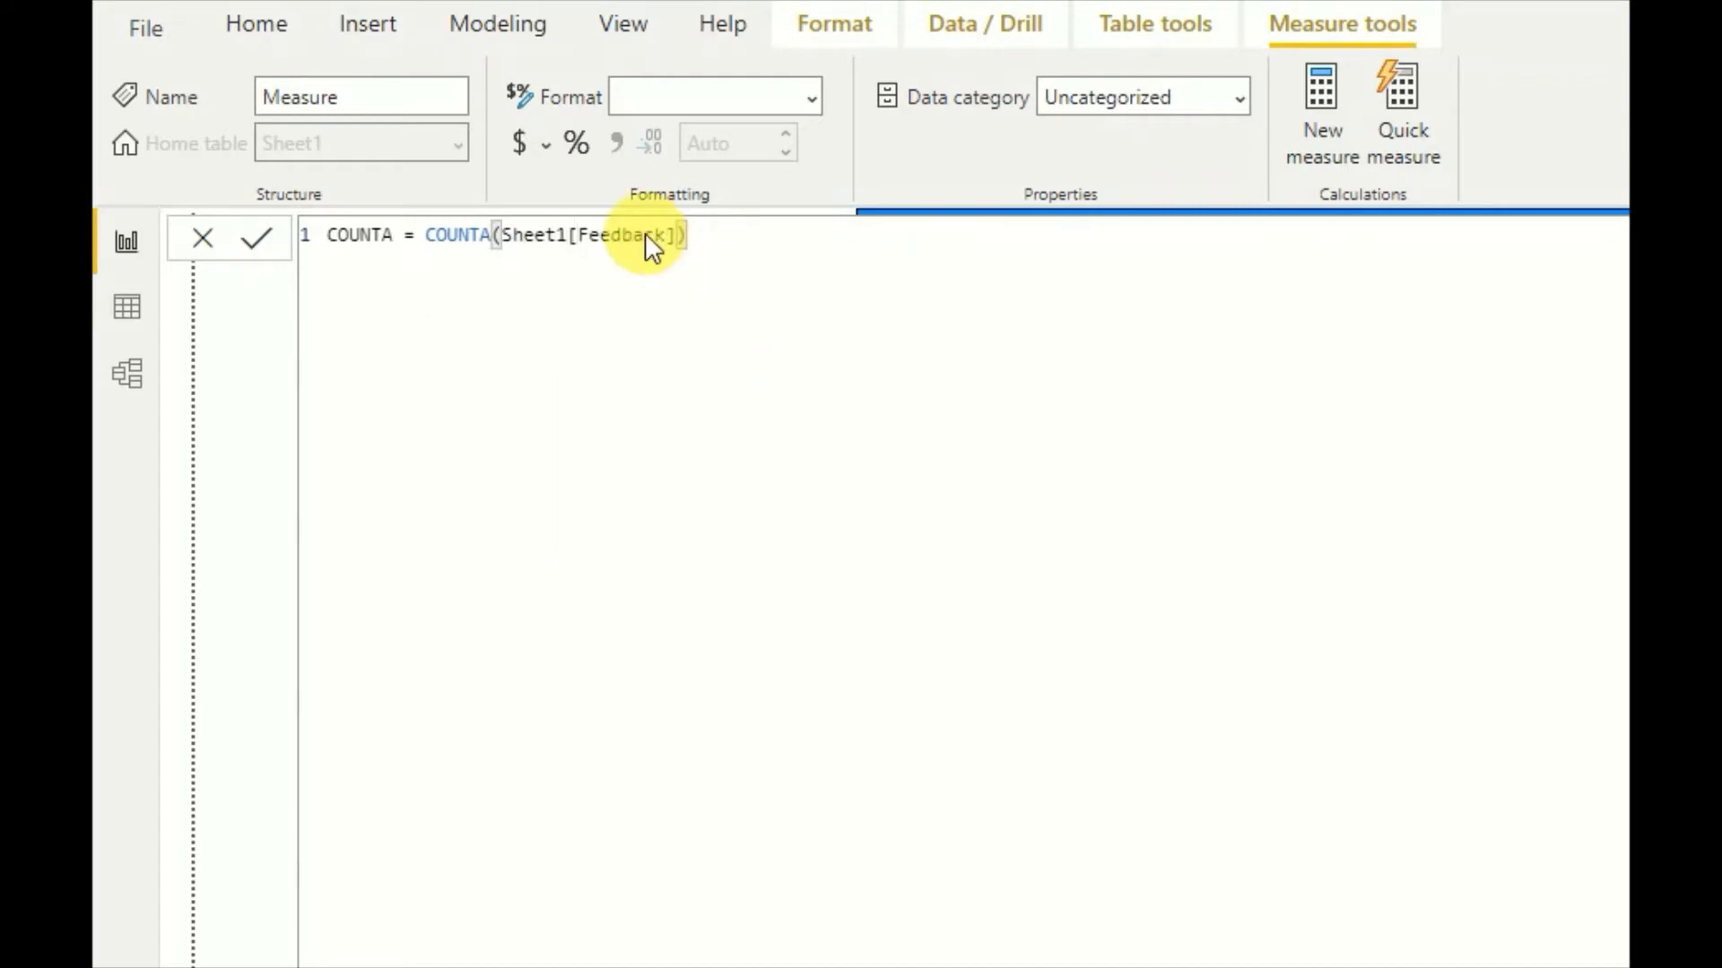
pyautogui.press('Return')
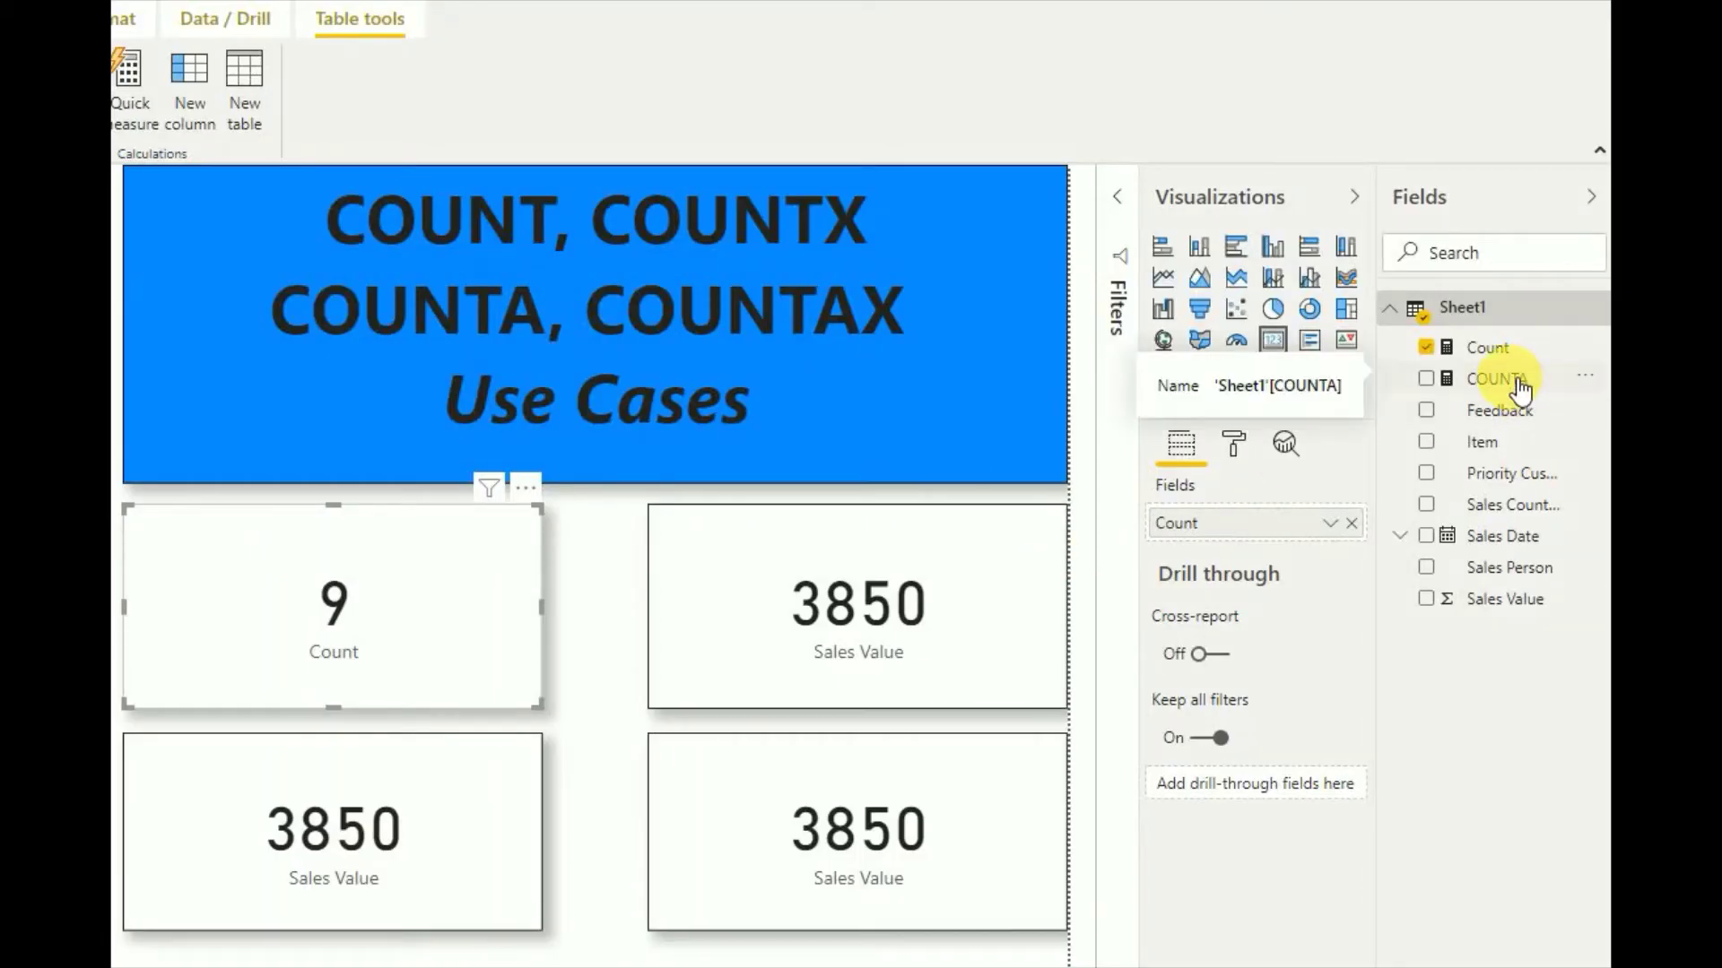
# Step: Replace Sales Value on the top-right card with the COUNTA measure
pyautogui.click(992, 584)
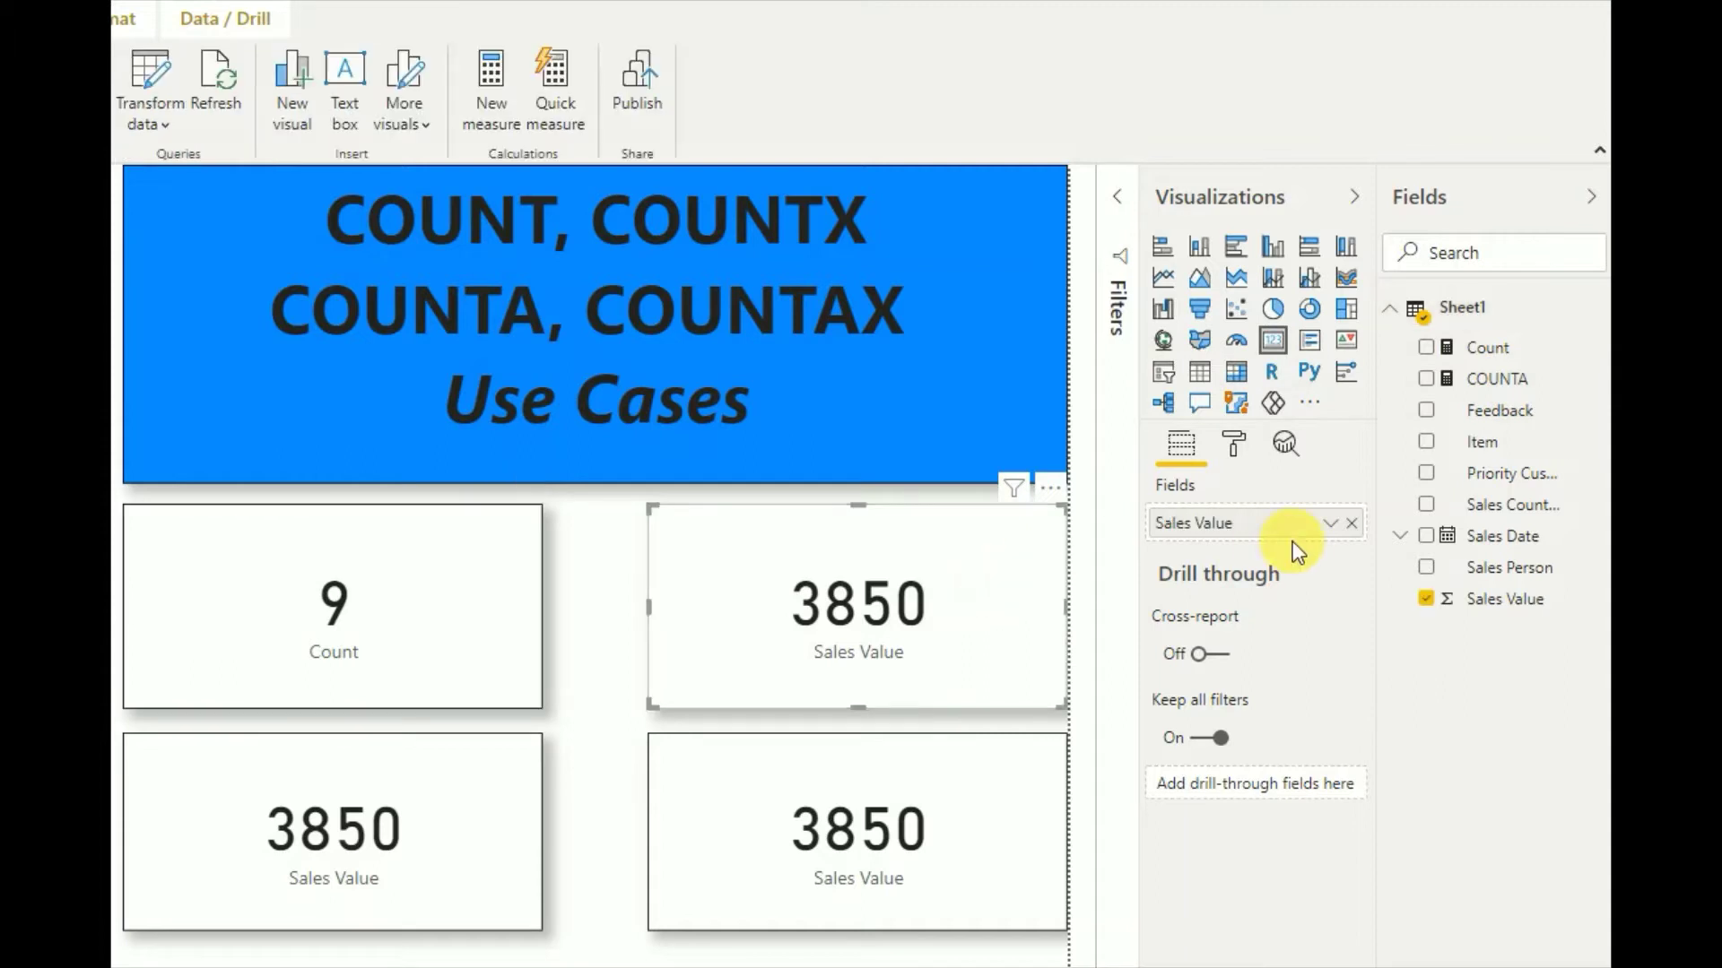
pyautogui.click(1352, 522)
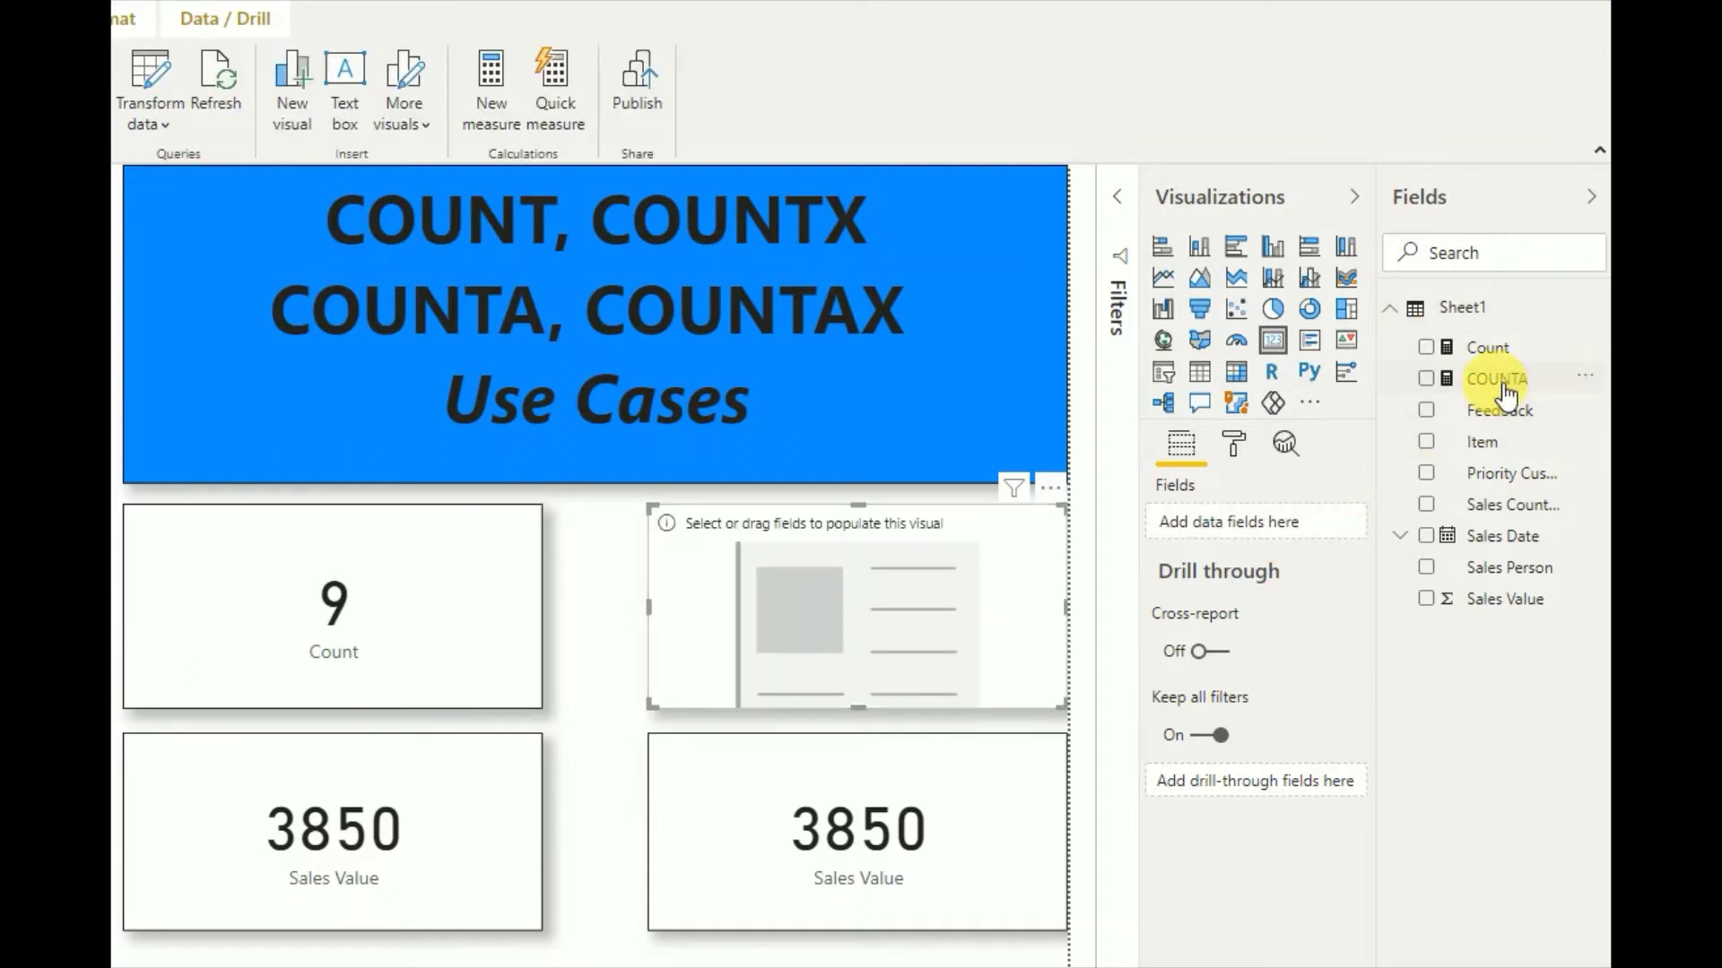
pyautogui.rightClick(1493, 381)
pyautogui.press('Escape')
pyautogui.moveTo(1481, 391); pyautogui.dragTo(1286, 529)
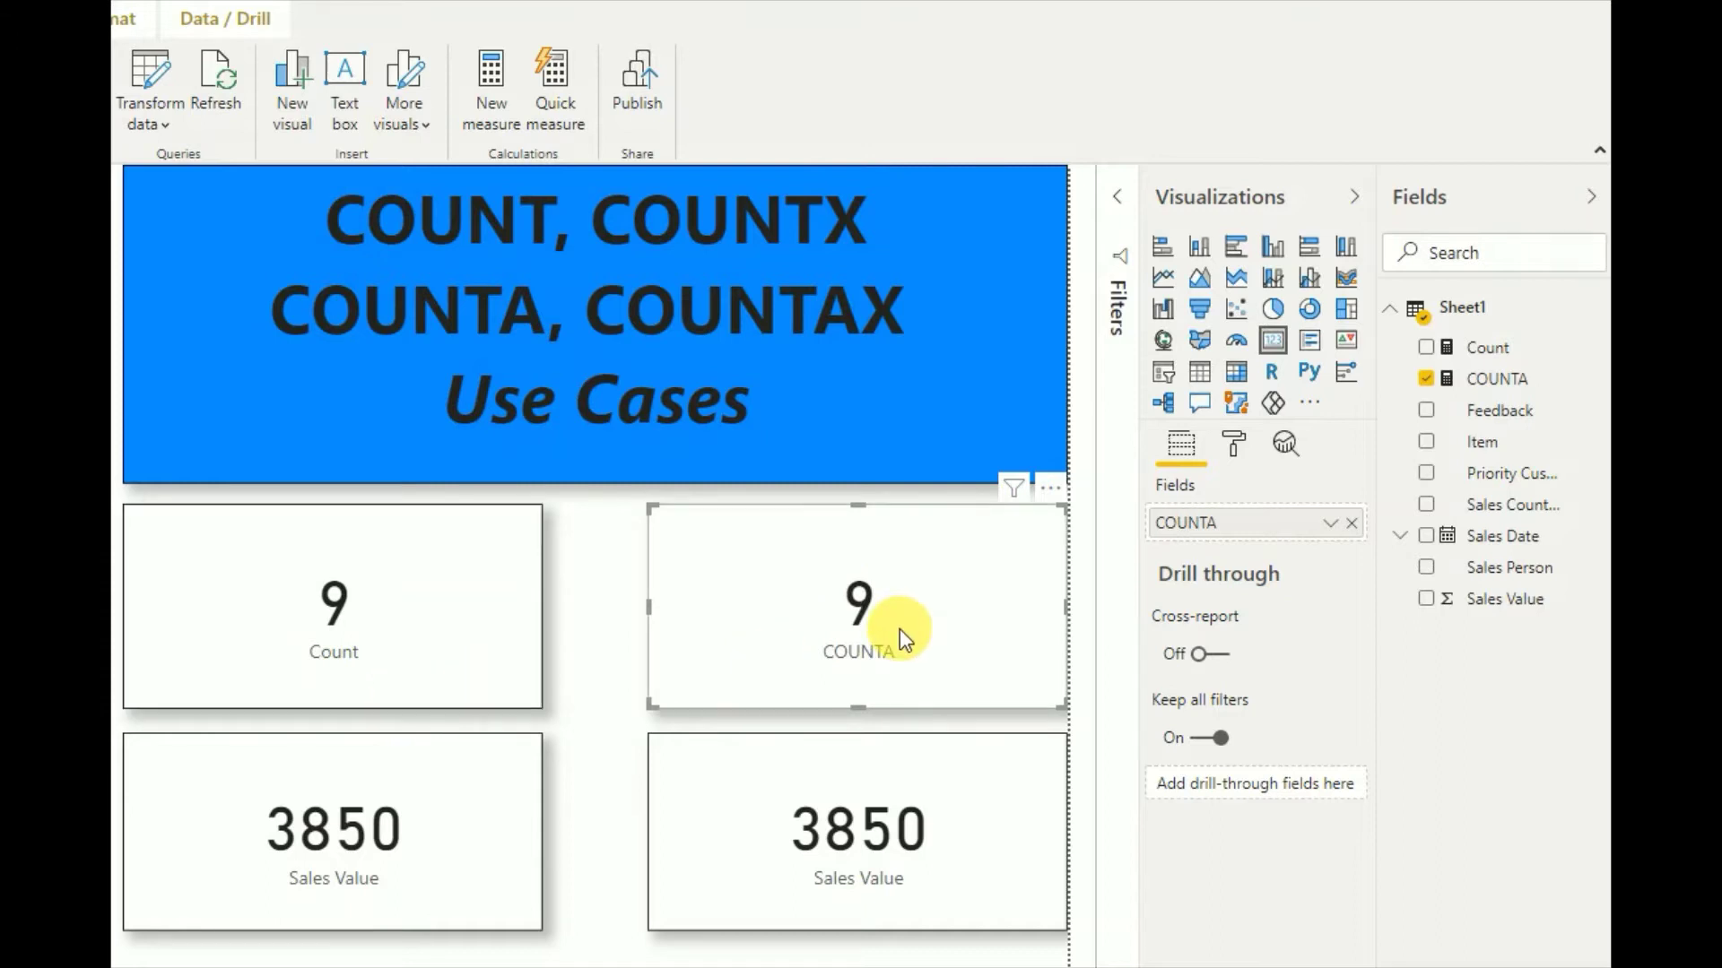
pyautogui.moveTo(868, 637)
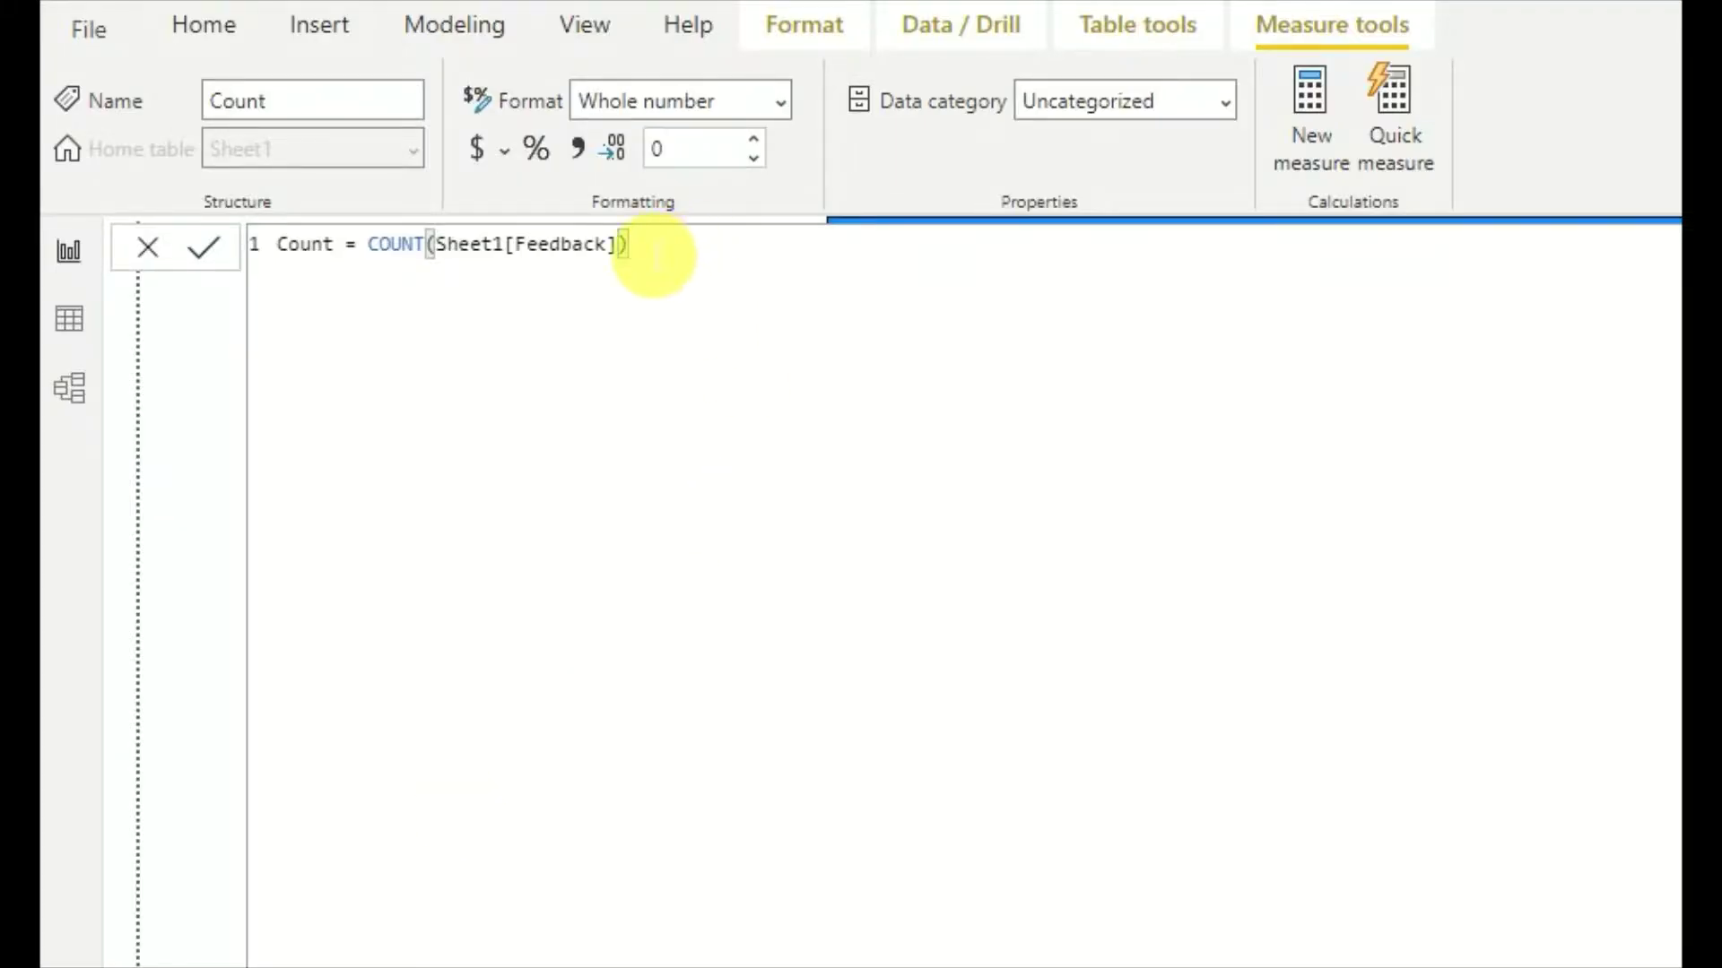
# Step: Change the Count measure's formula to COUNT(Sheet1[Priority Customer])
pyautogui.doubleClick(408, 245)
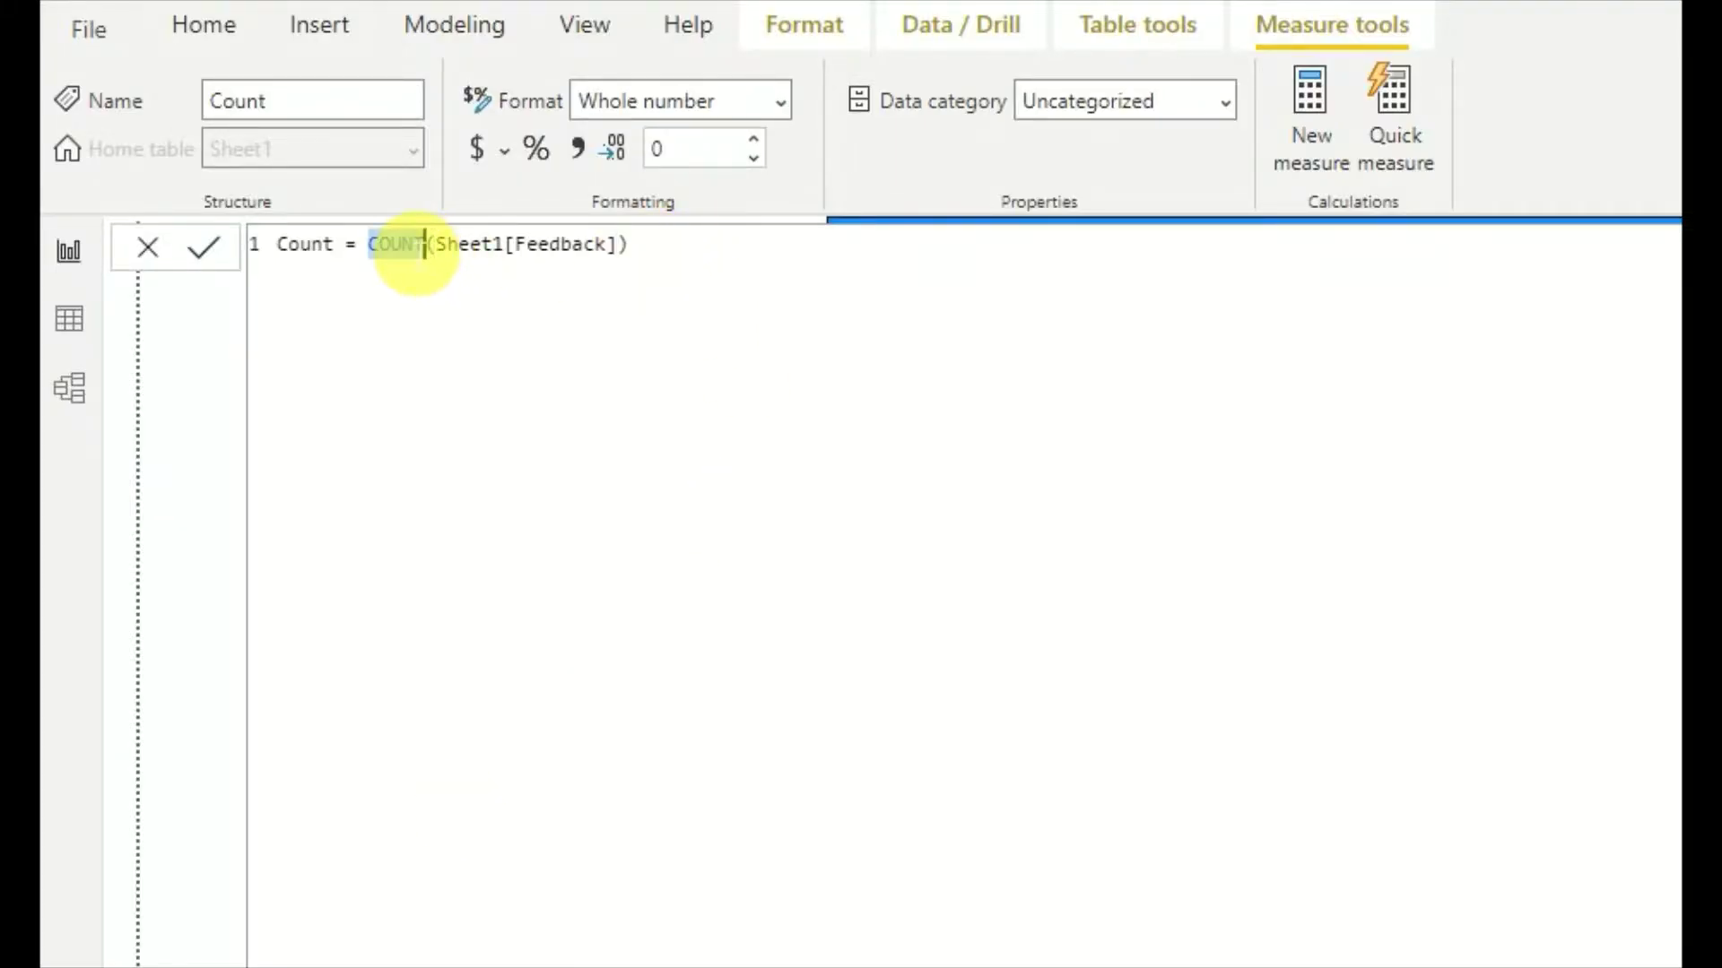
pyautogui.moveTo(616, 244); pyautogui.dragTo(455, 260)
pyautogui.click(445, 255)
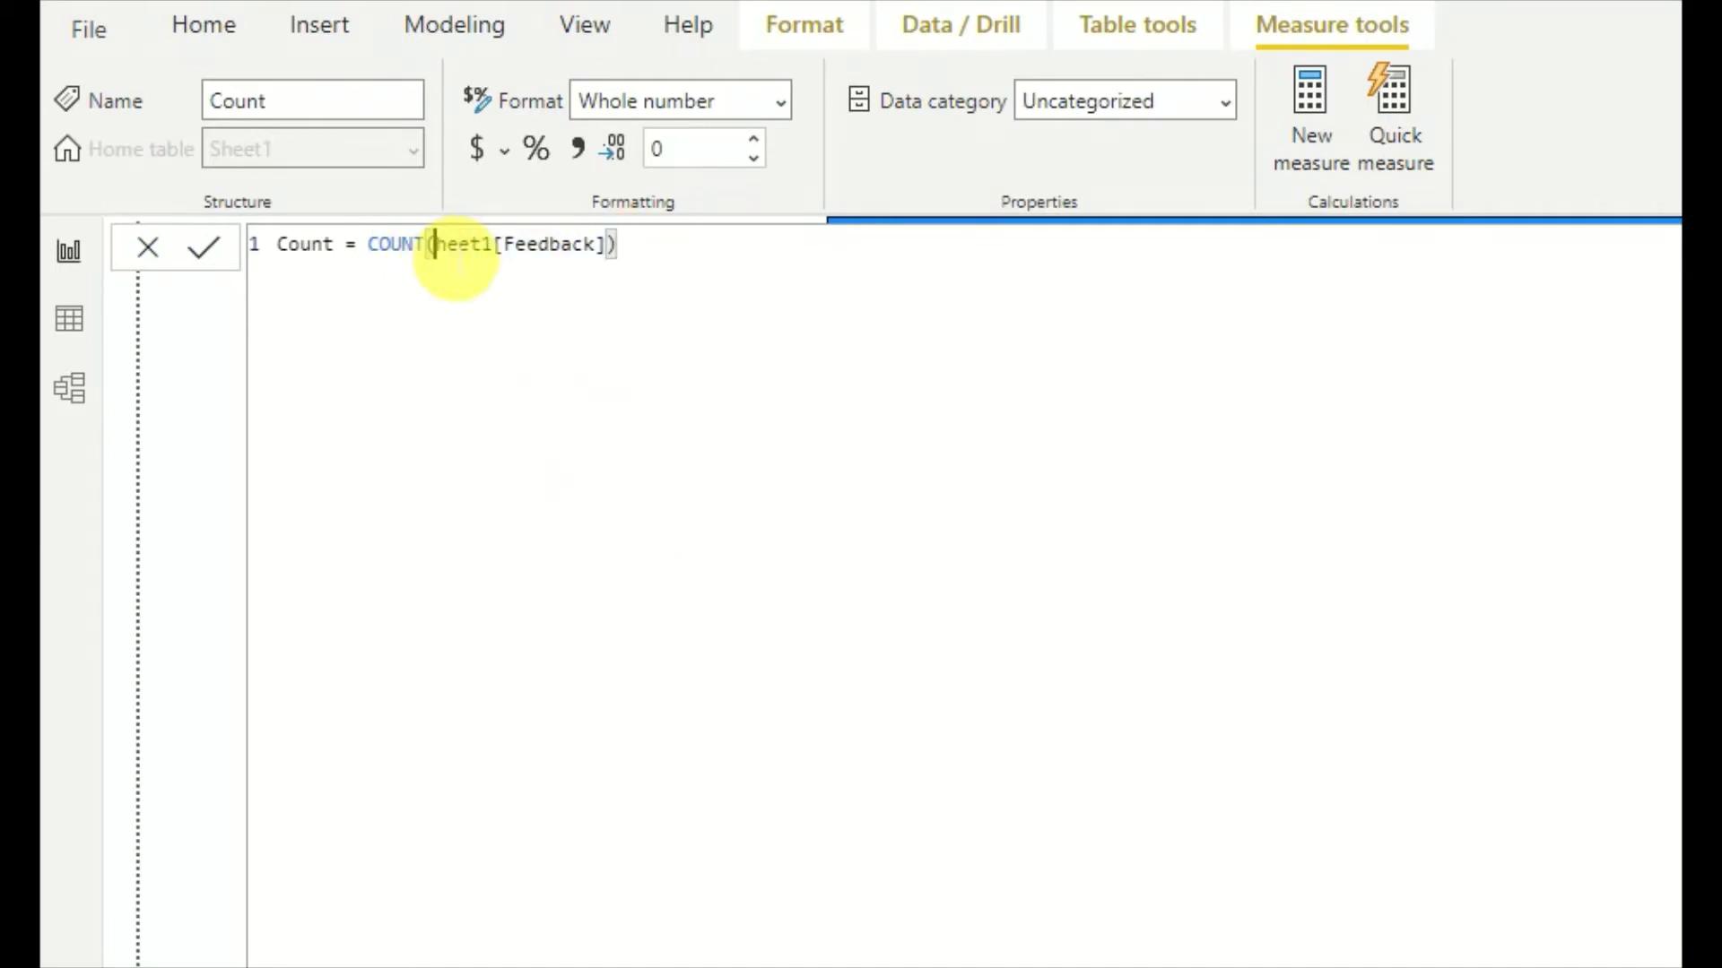
pyautogui.press('BackSpace')
pyautogui.press('BackSpace')
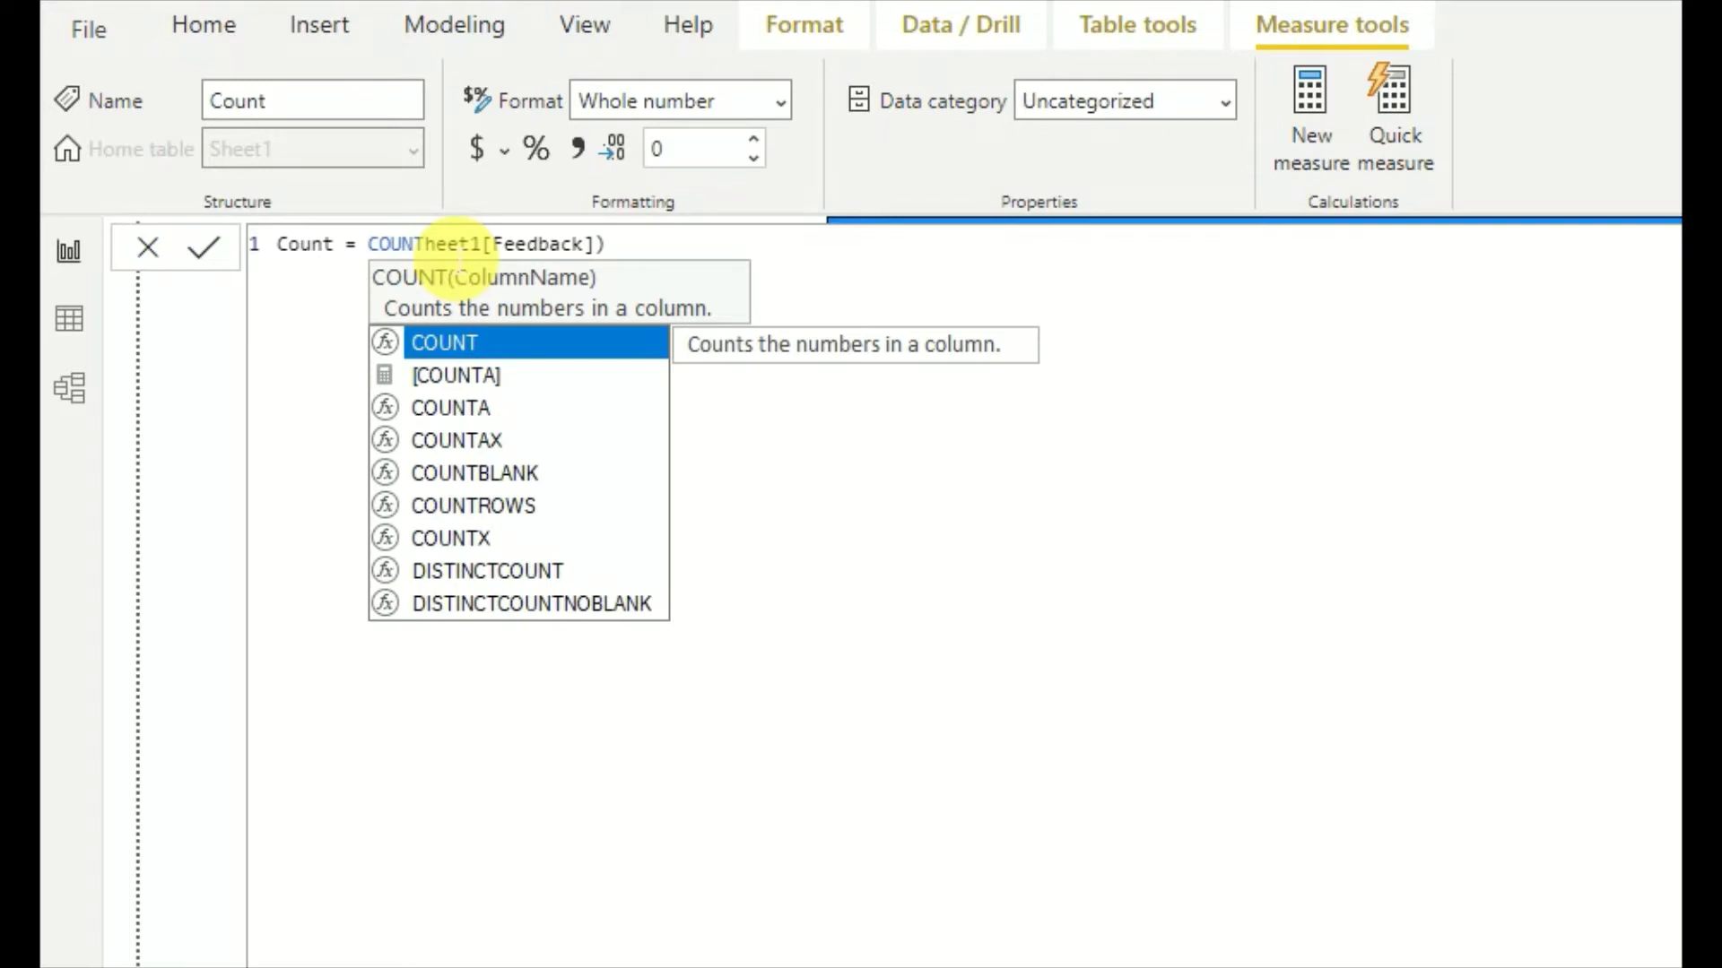
pyautogui.hotkey('shift', 'End')
pyautogui.press('Delete')
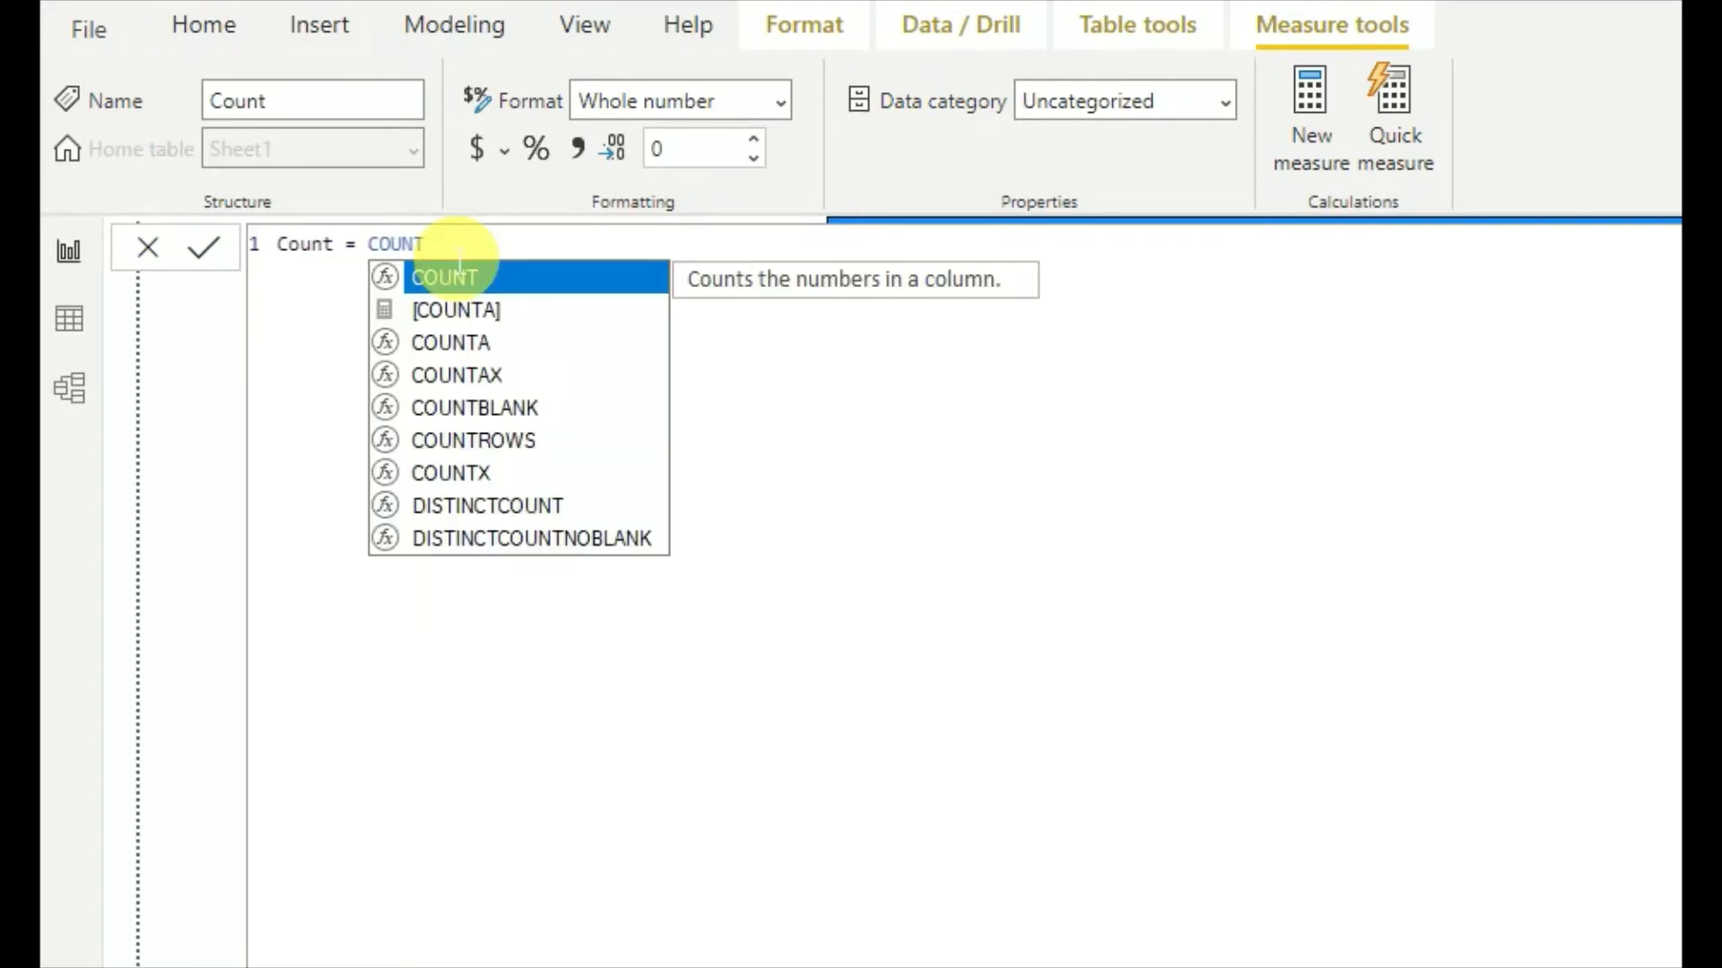
pyautogui.write('(')
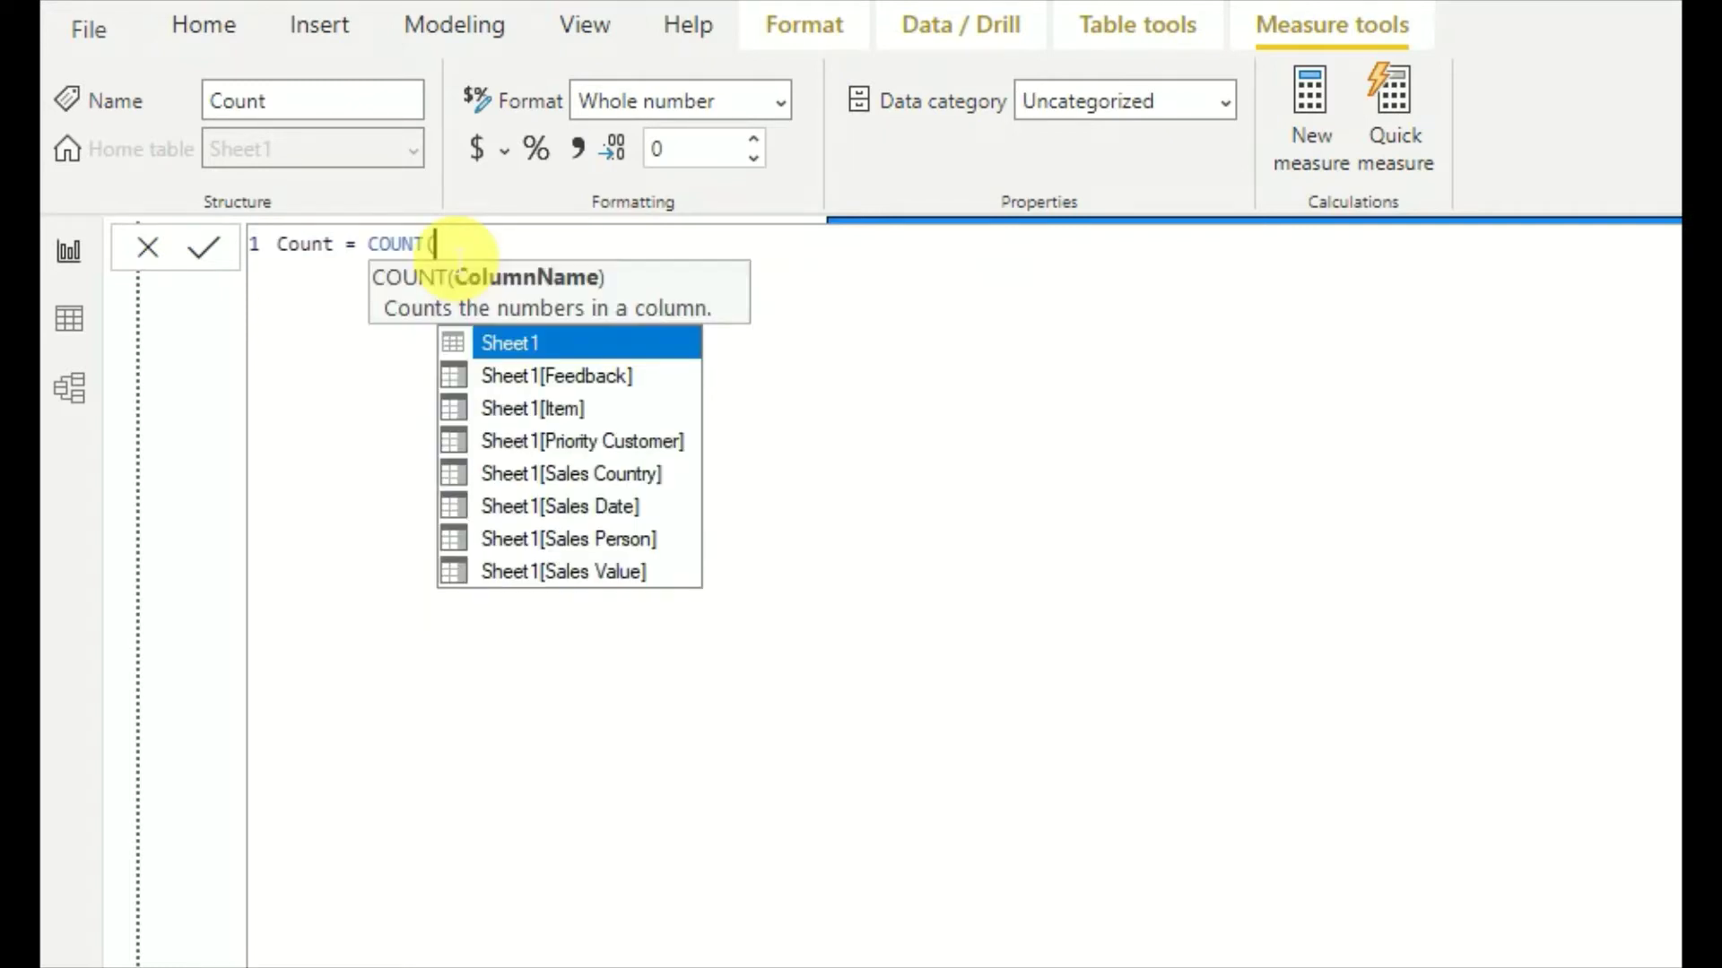
pyautogui.press('Down')
pyautogui.press('Down')
pyautogui.press('Down')
pyautogui.press('Down')
pyautogui.press('Down')
pyautogui.press('Up')
pyautogui.press('Up')
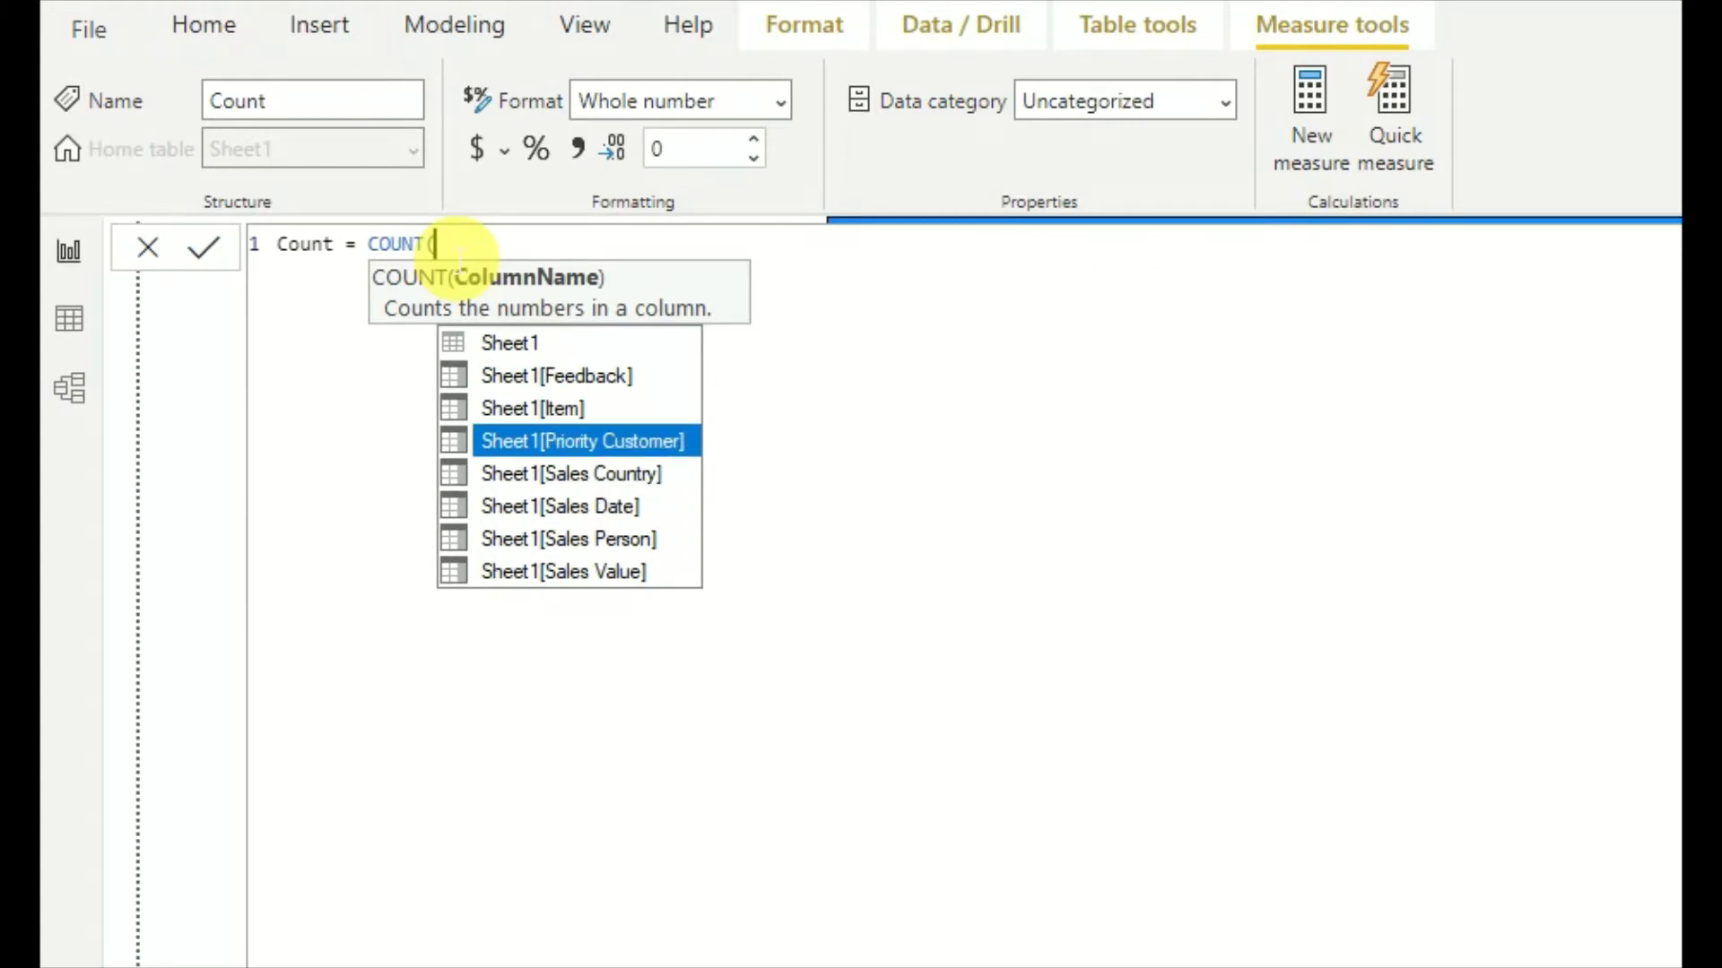
pyautogui.press('Down')
pyautogui.press('Up')
pyautogui.press('Tab')
pyautogui.write(')')
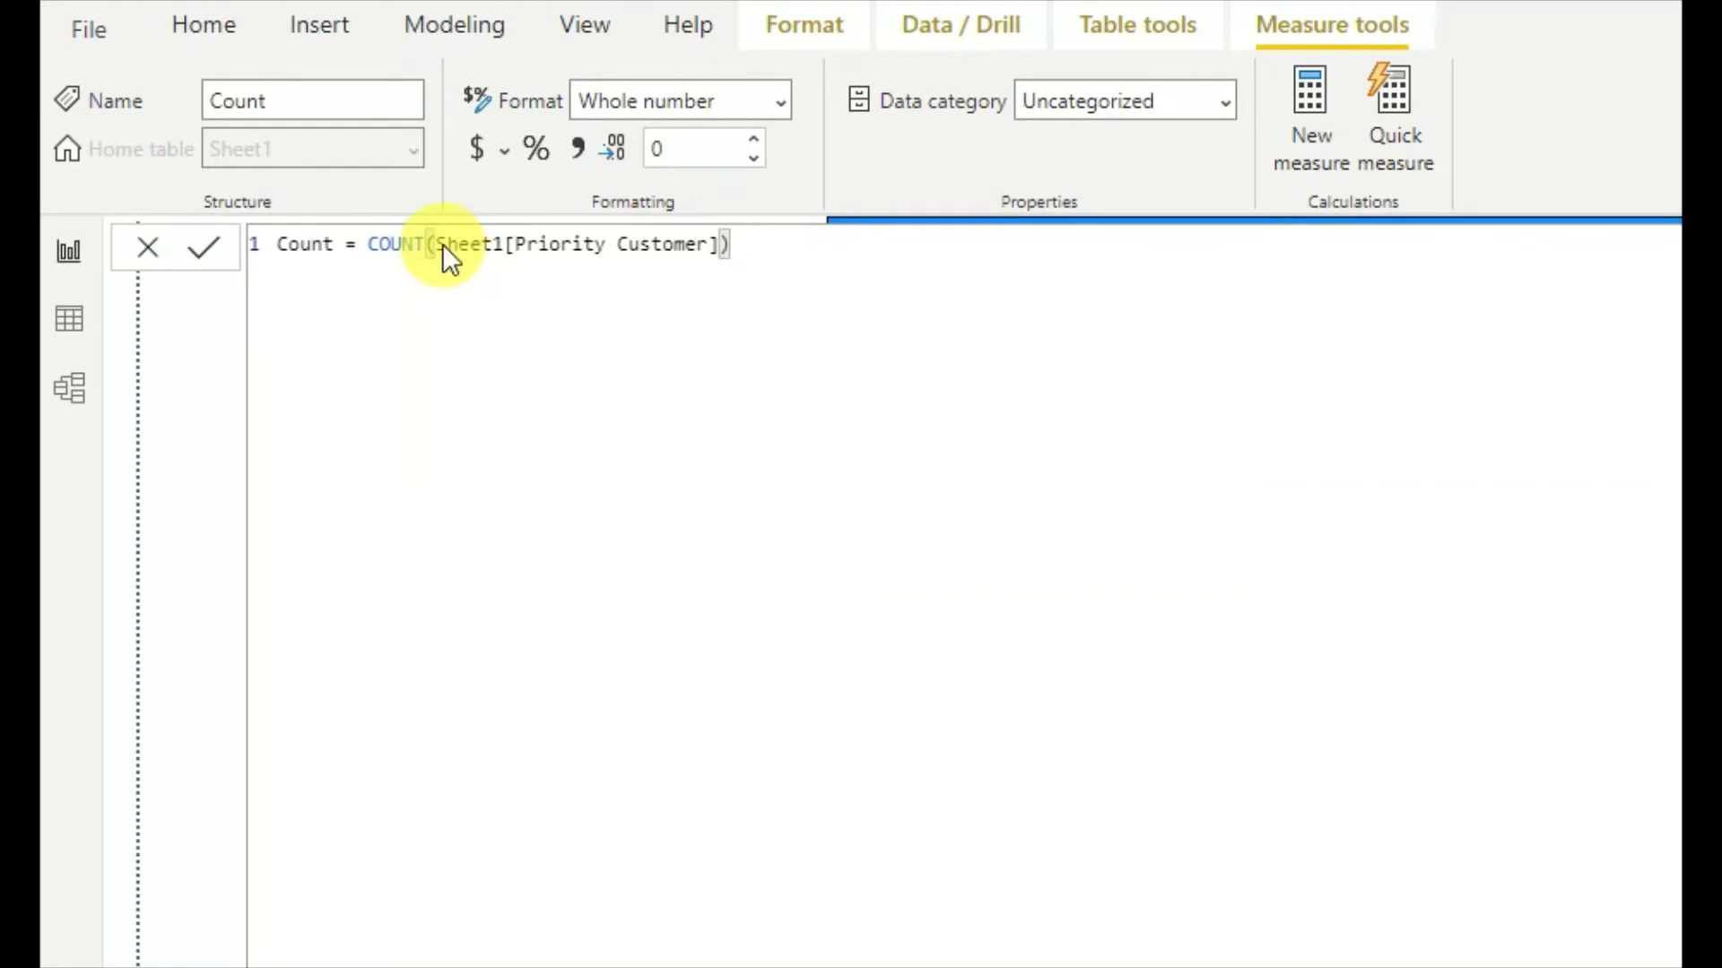
pyautogui.press('Return')
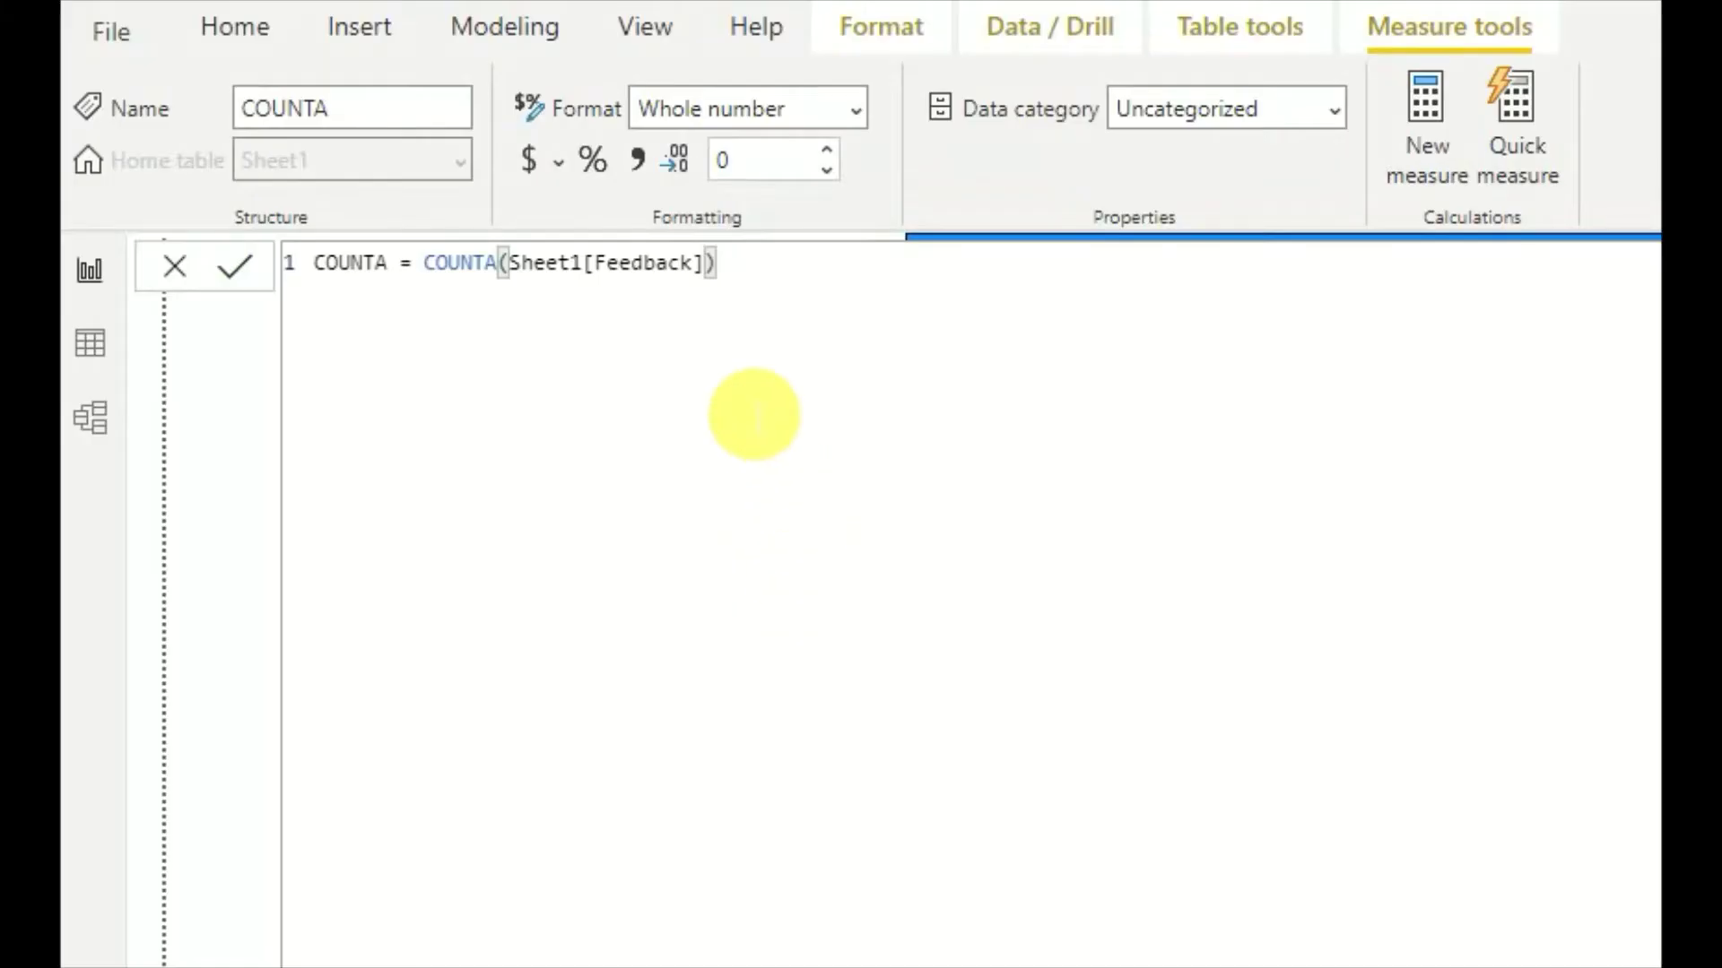
# Step: Change the COUNTA measure's formula to COUNTA(Sheet1[Priority Customer])
pyautogui.click(756, 285)
pyautogui.press('BackSpace')
pyautogui.press('BackSpace')
pyautogui.press('BackSpace')
pyautogui.press('BackSpace')
pyautogui.press('BackSpace')
pyautogui.press('BackSpace')
pyautogui.press('BackSpace')
pyautogui.press('BackSpace')
pyautogui.press('BackSpace')
pyautogui.press('BackSpace')
pyautogui.press('BackSpace')
pyautogui.press('BackSpace')
pyautogui.press('BackSpace')
pyautogui.press('BackSpace')
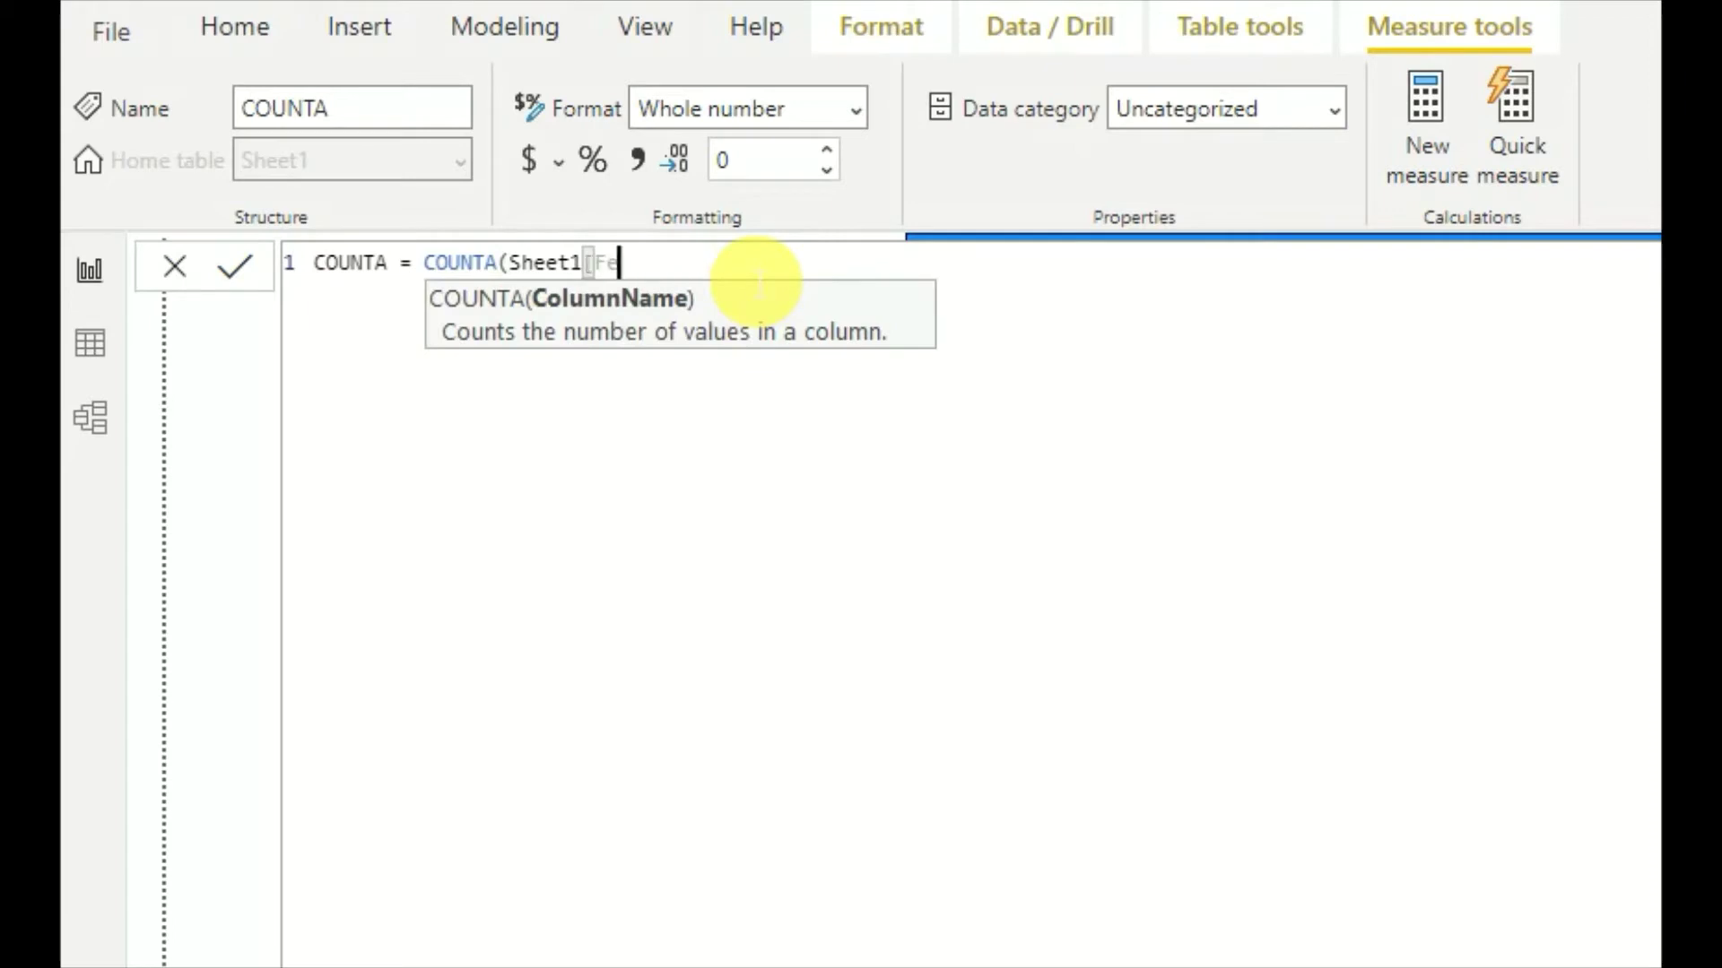
pyautogui.press('BackSpace')
pyautogui.press('BackSpace')
pyautogui.press('BackSpace')
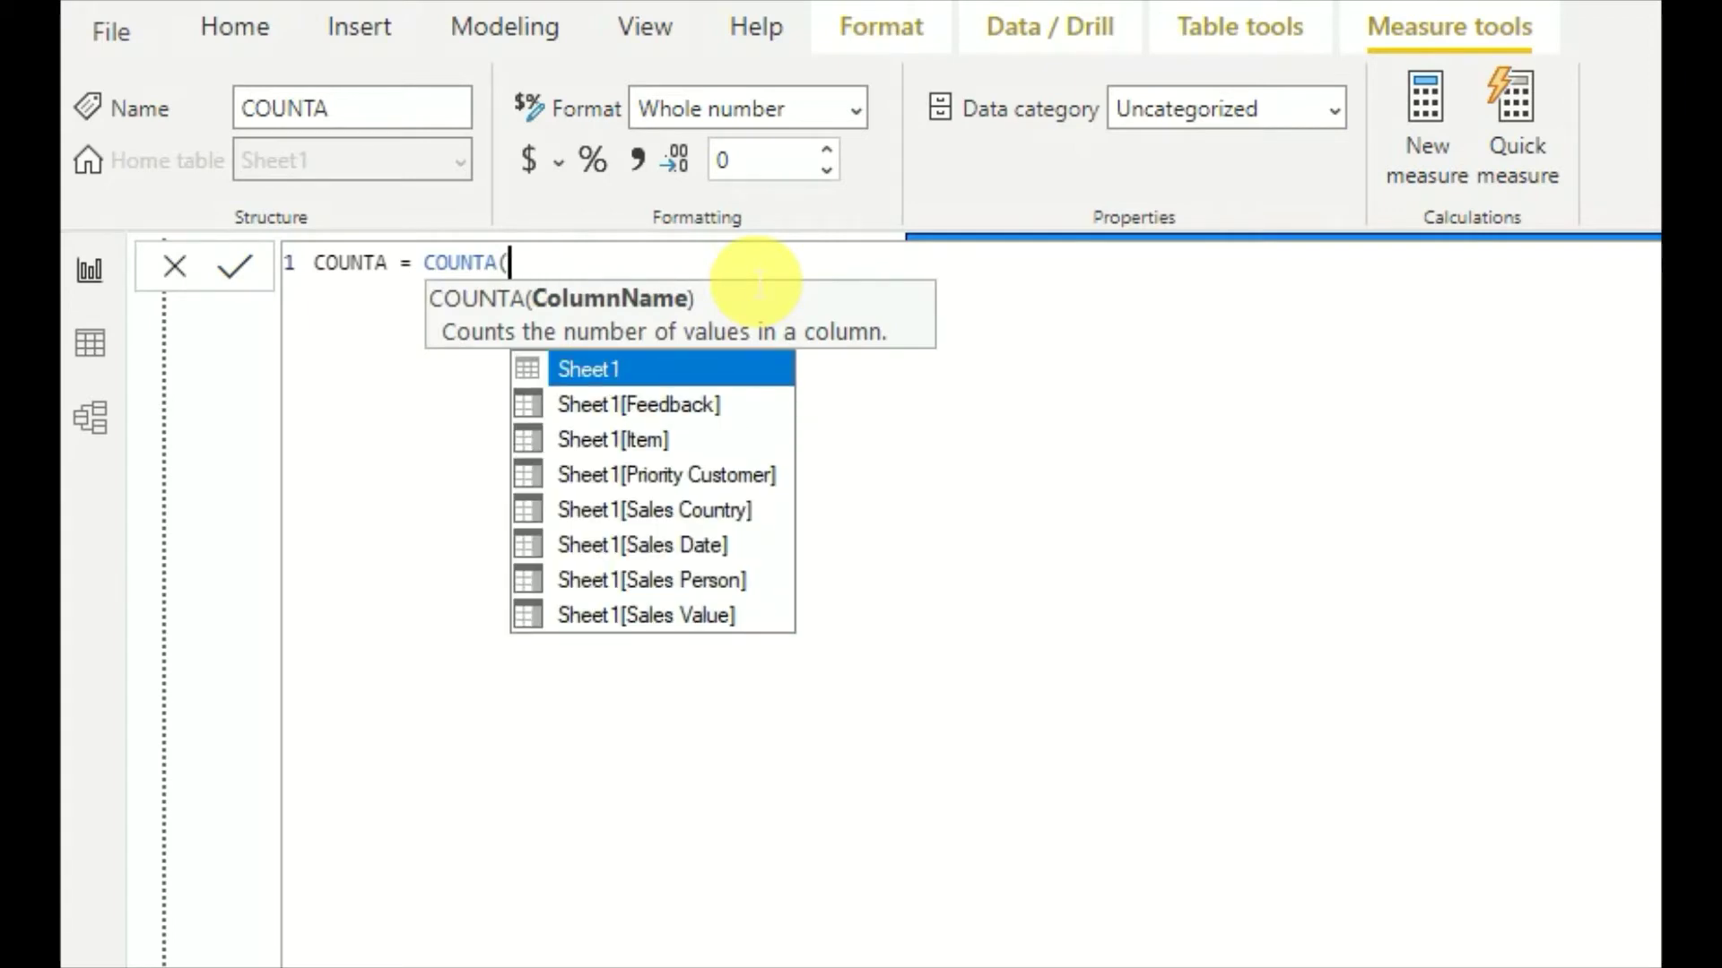
pyautogui.write('Shee')
pyautogui.press('Down')
pyautogui.press('Down')
pyautogui.press('Down')
pyautogui.press('Tab')
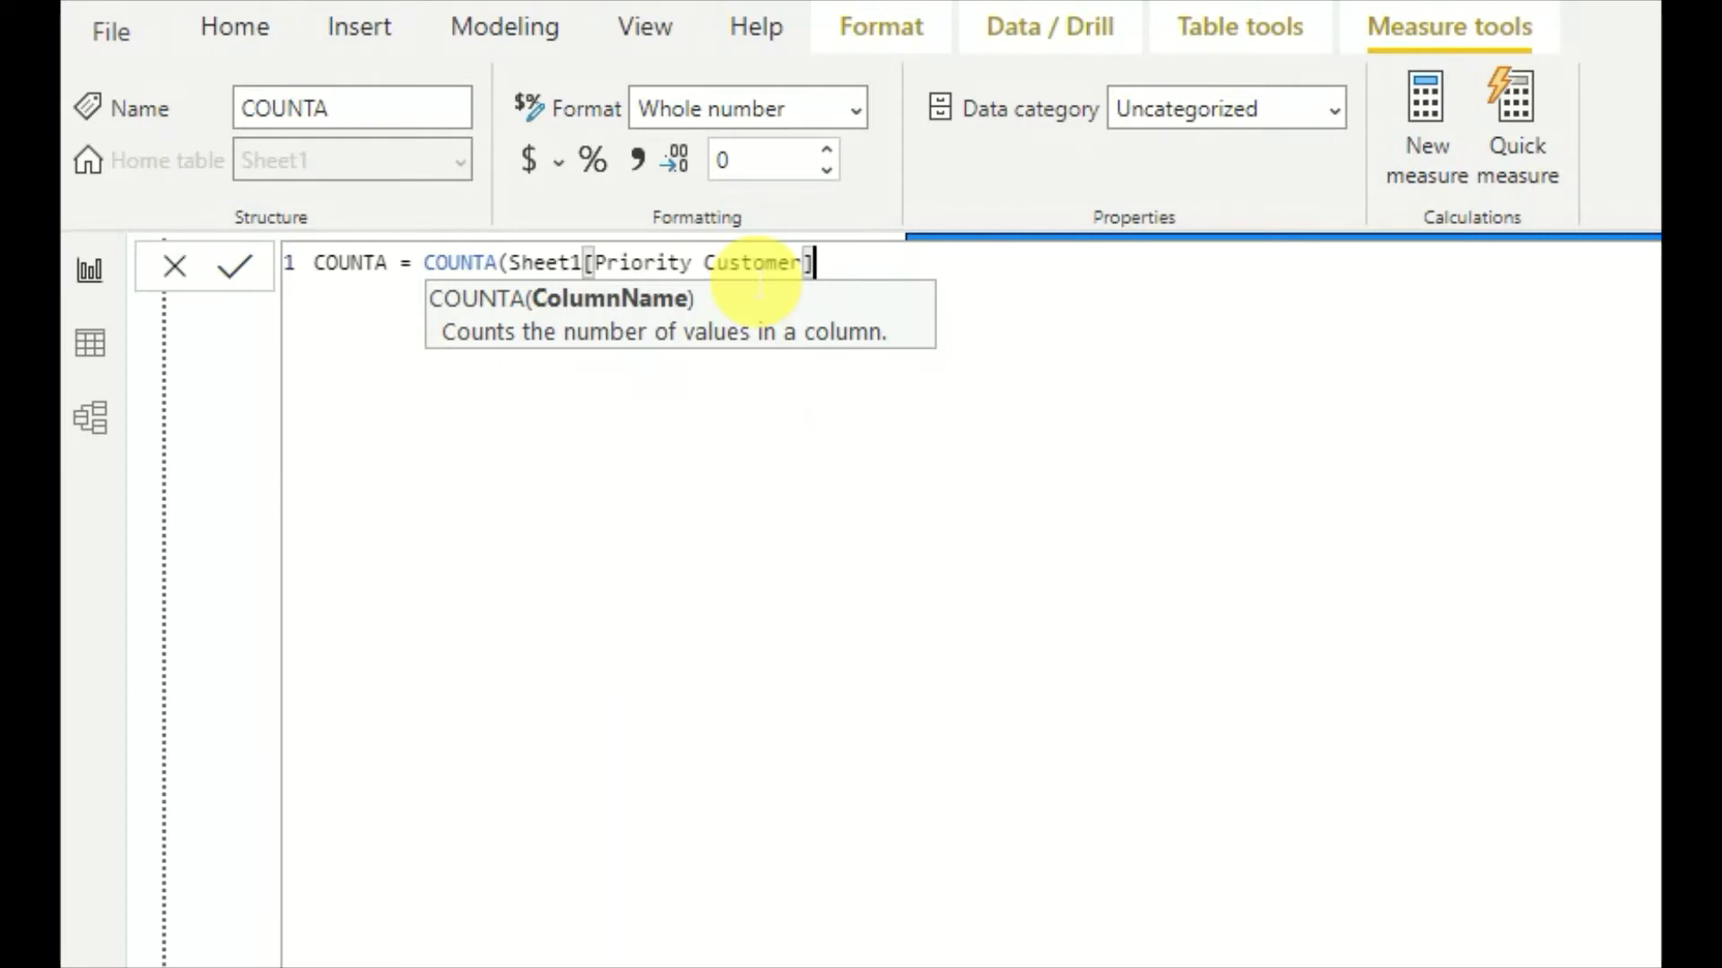
pyautogui.write(')')
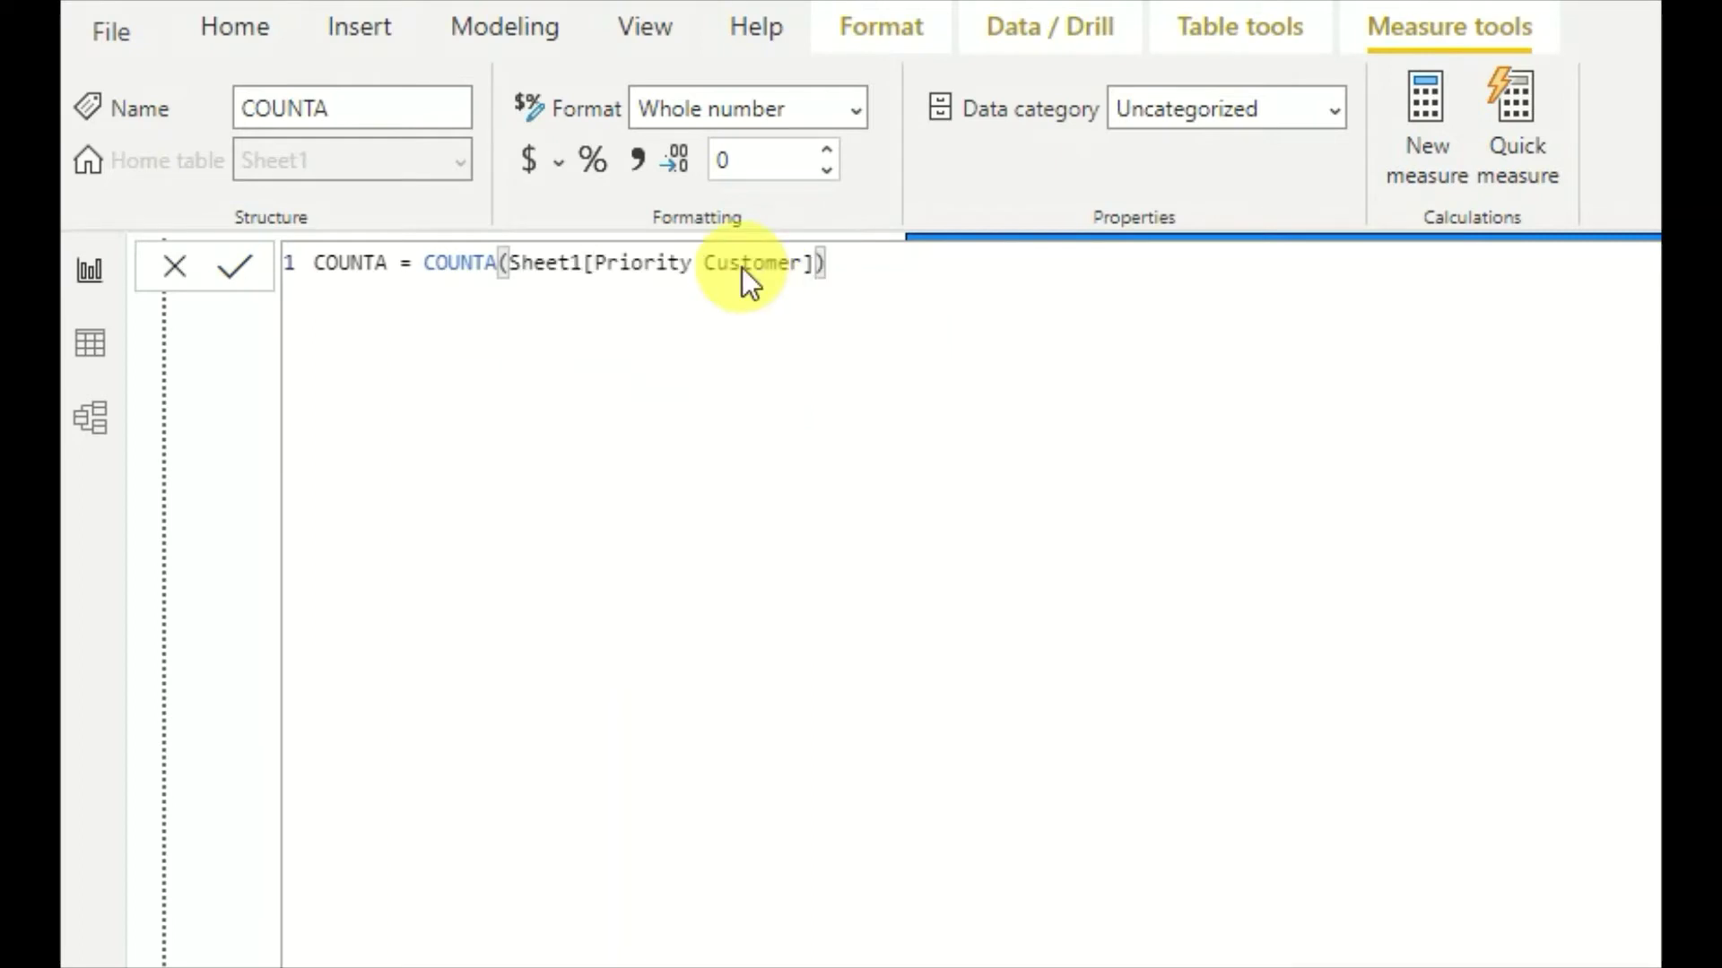
pyautogui.press('Return')
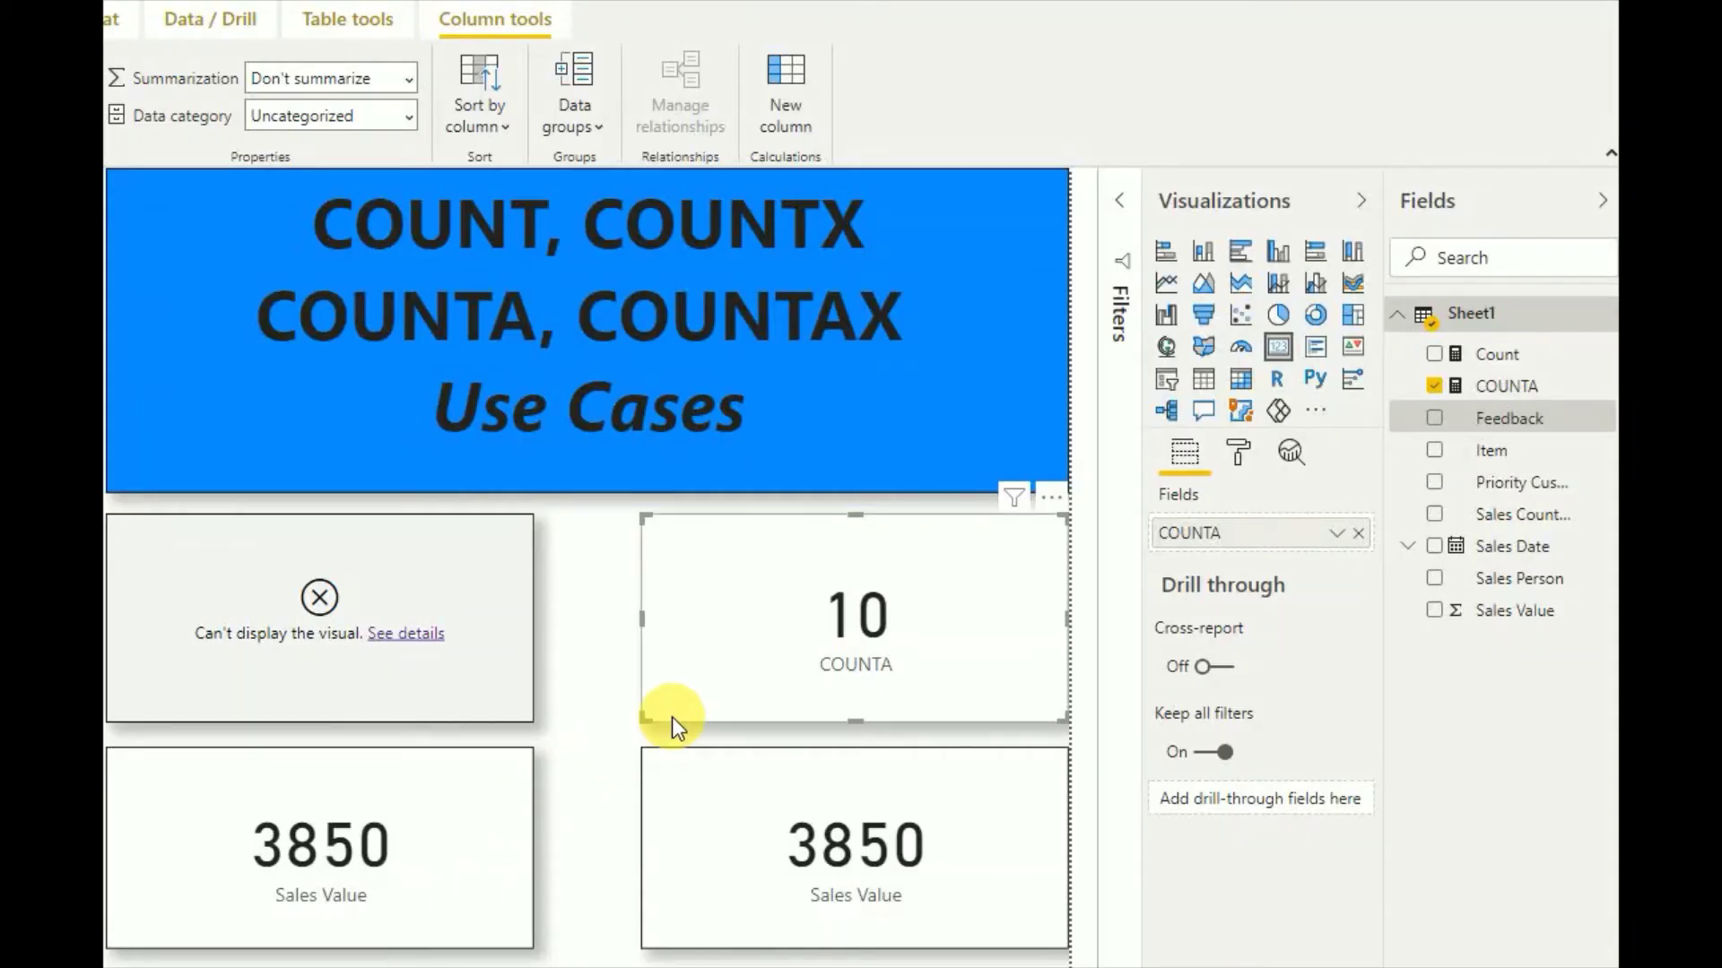
pyautogui.moveTo(867, 635)
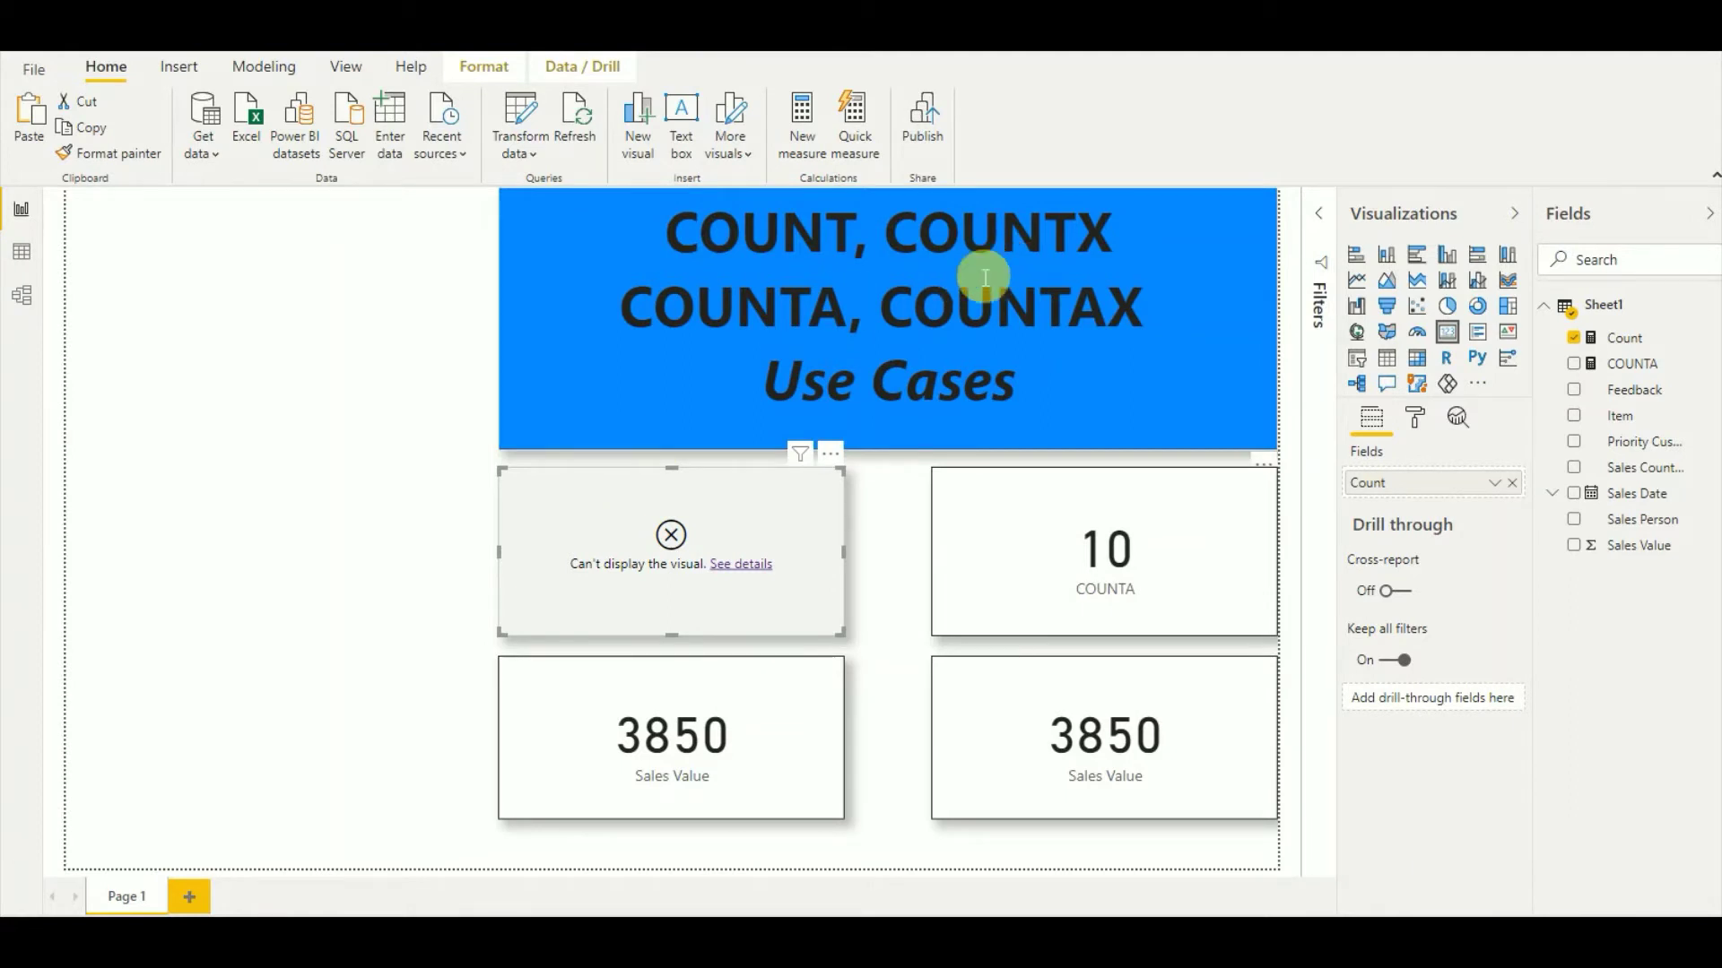
# Step: Start a new measure named COUNTX using the COUNTX function
pyautogui.click(796, 146)
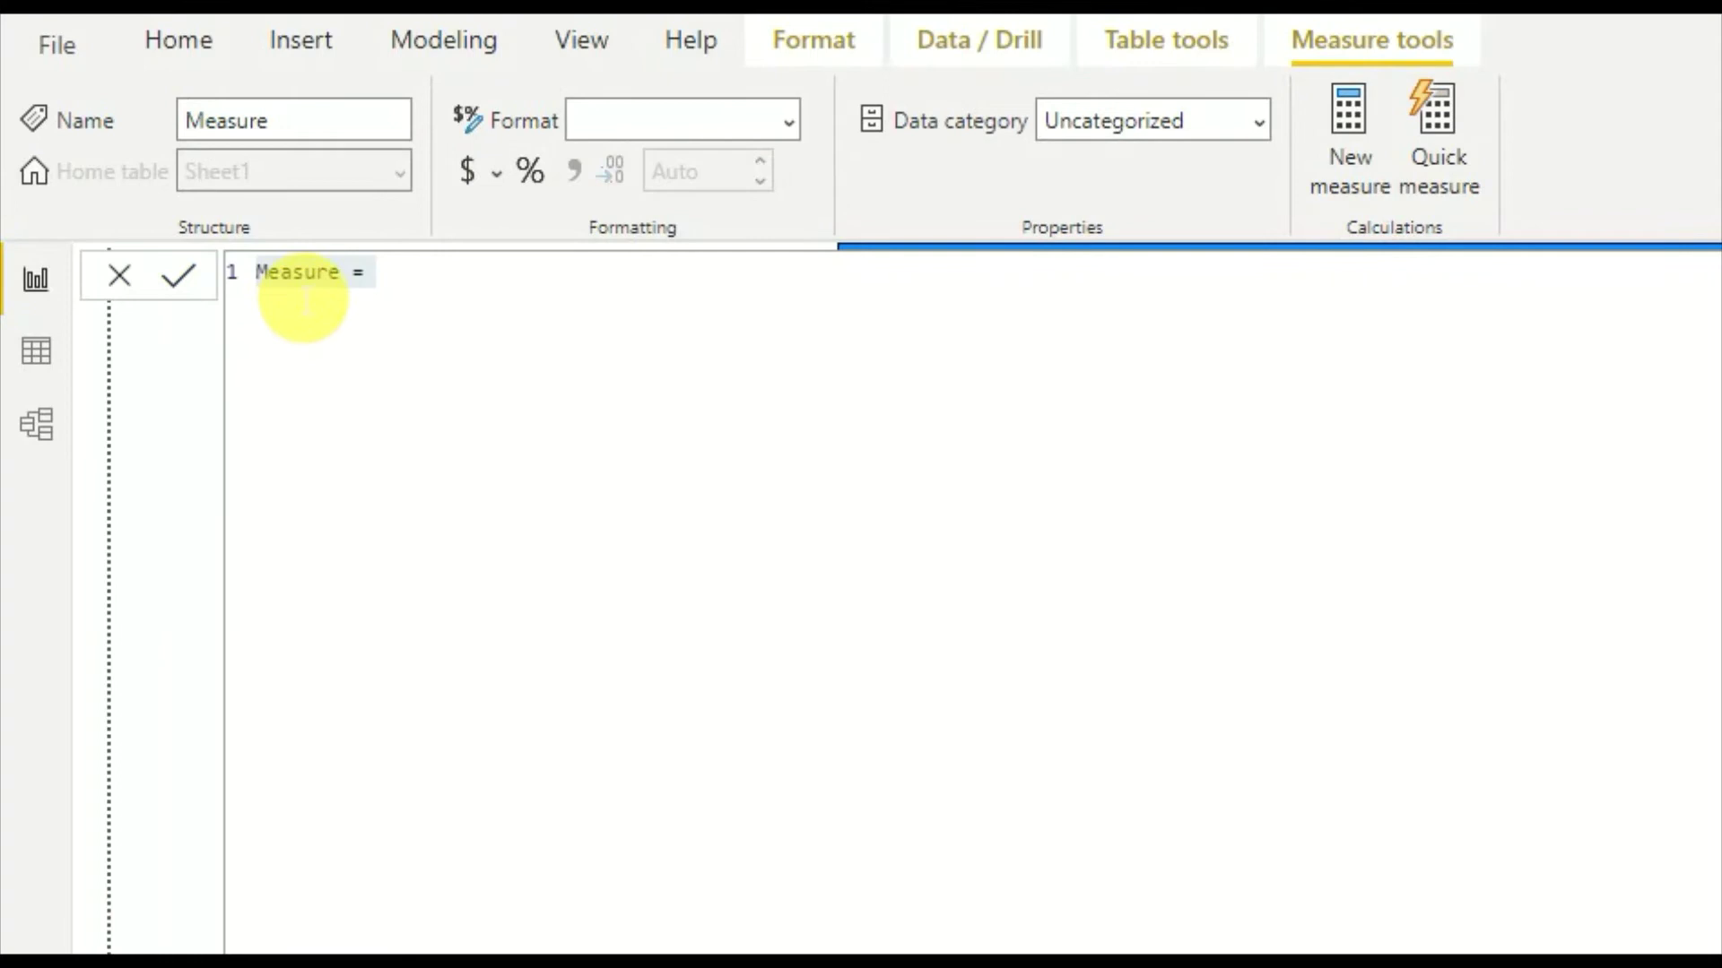
pyautogui.doubleClick(305, 298)
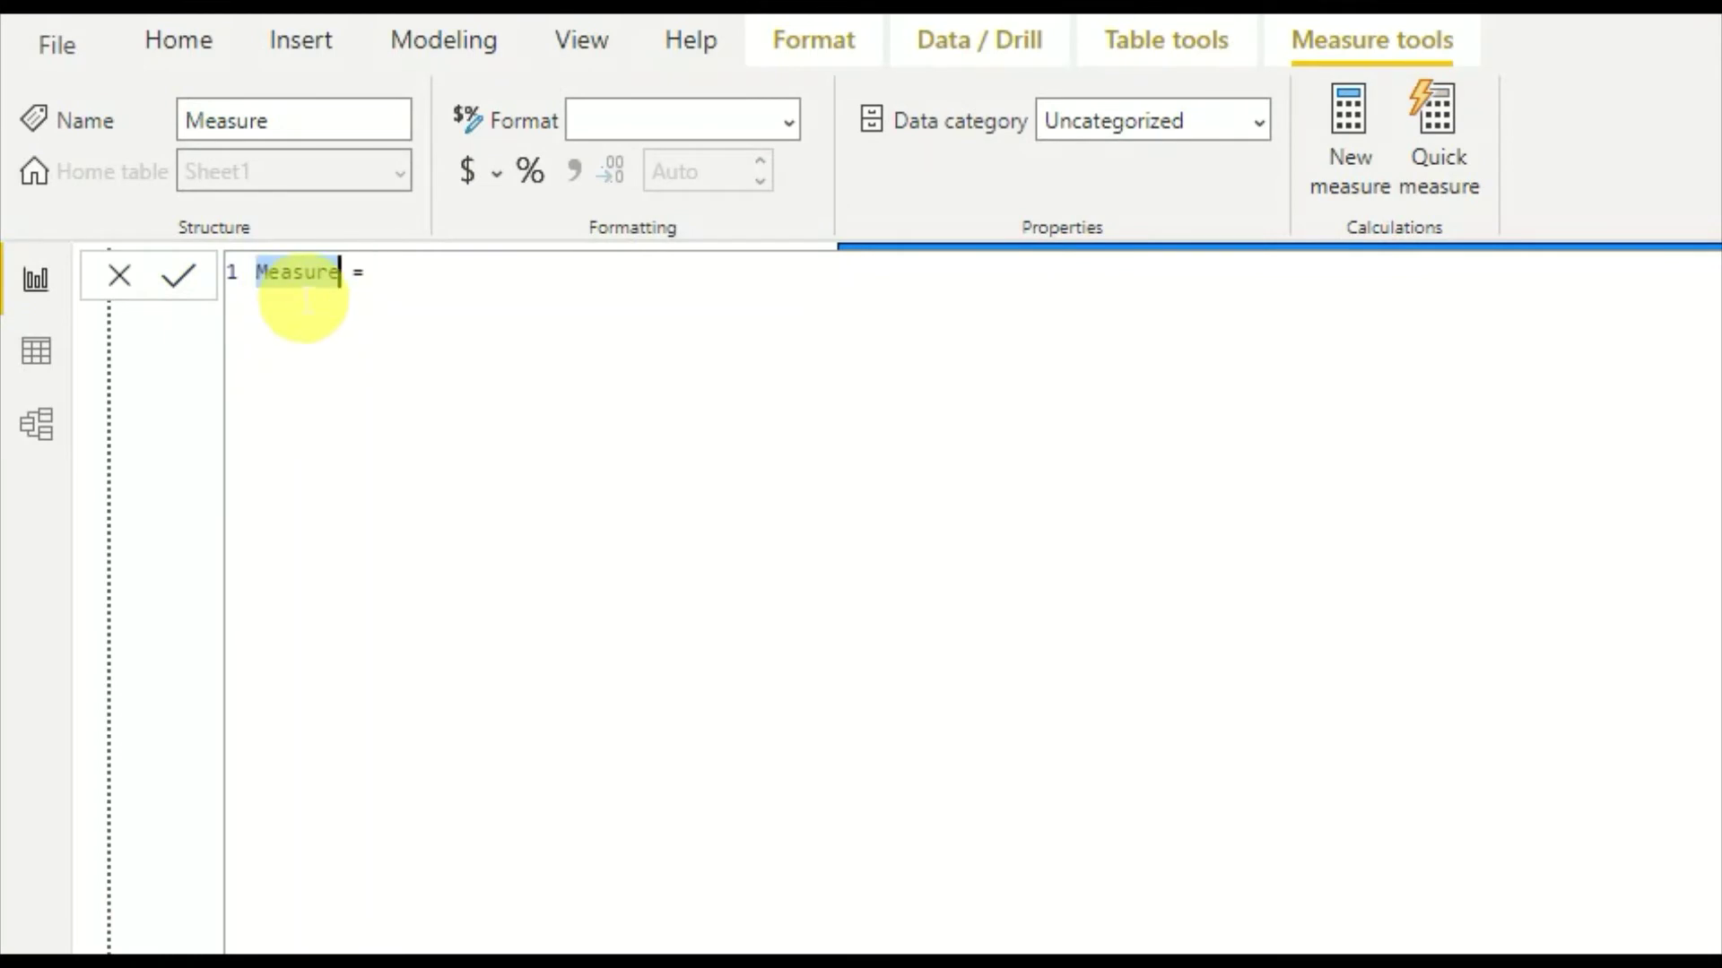
pyautogui.write('COUNT')
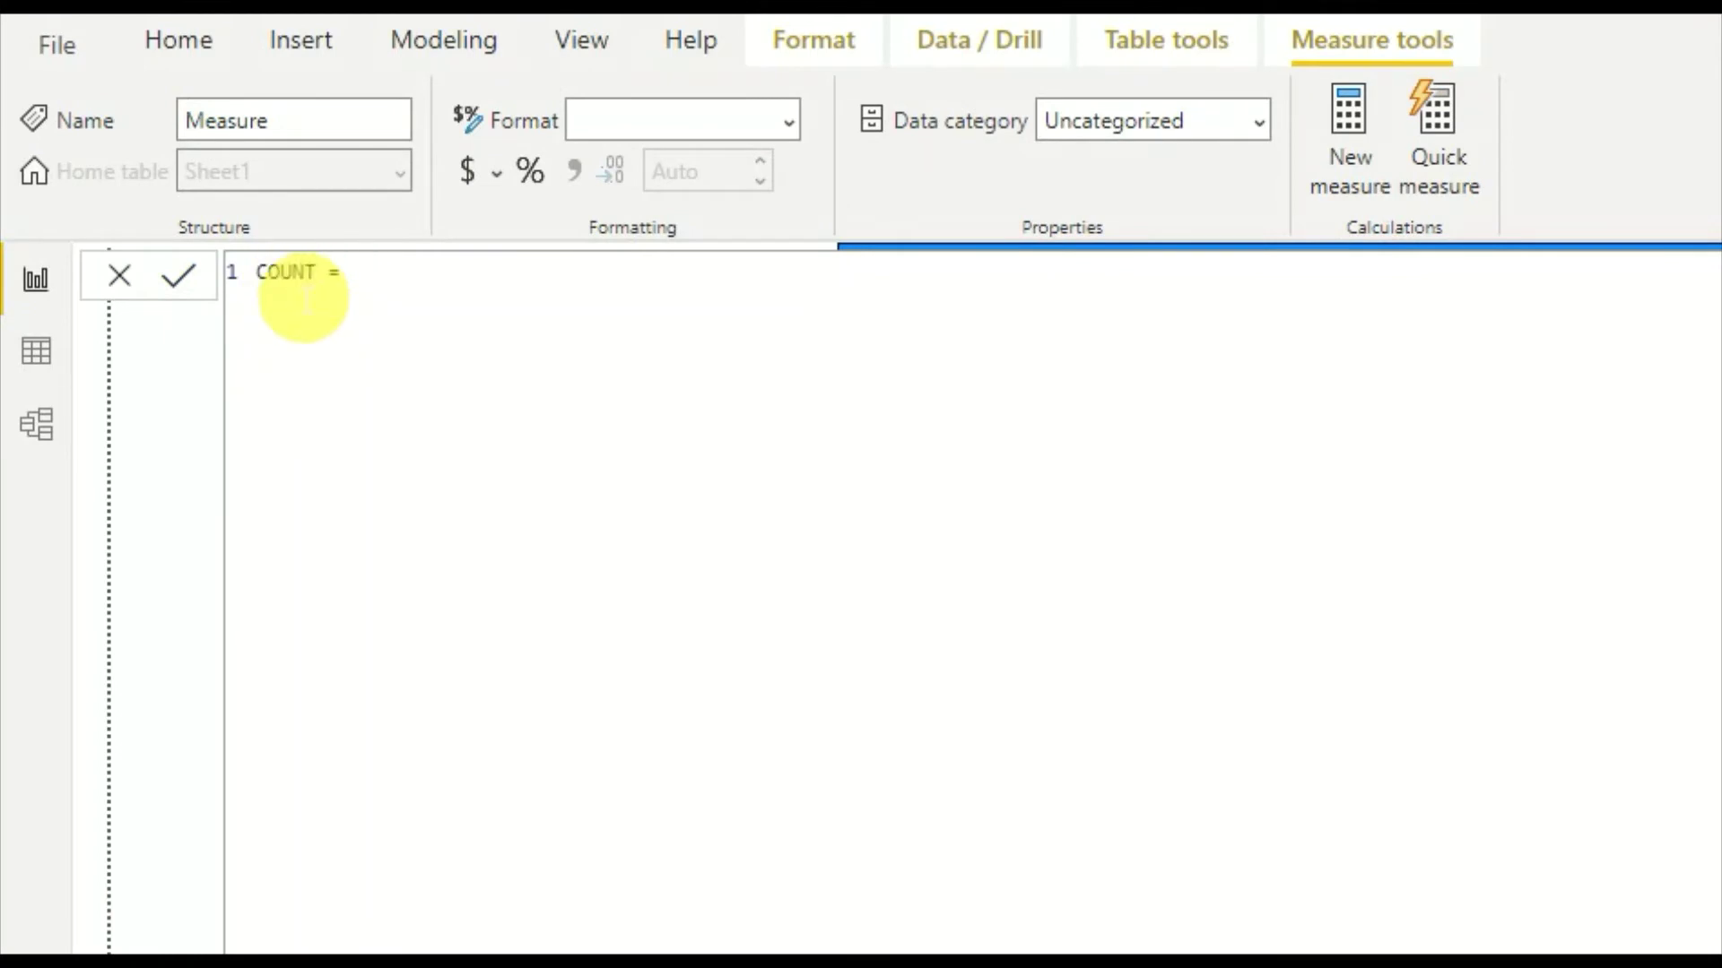
pyautogui.write('X = COUN')
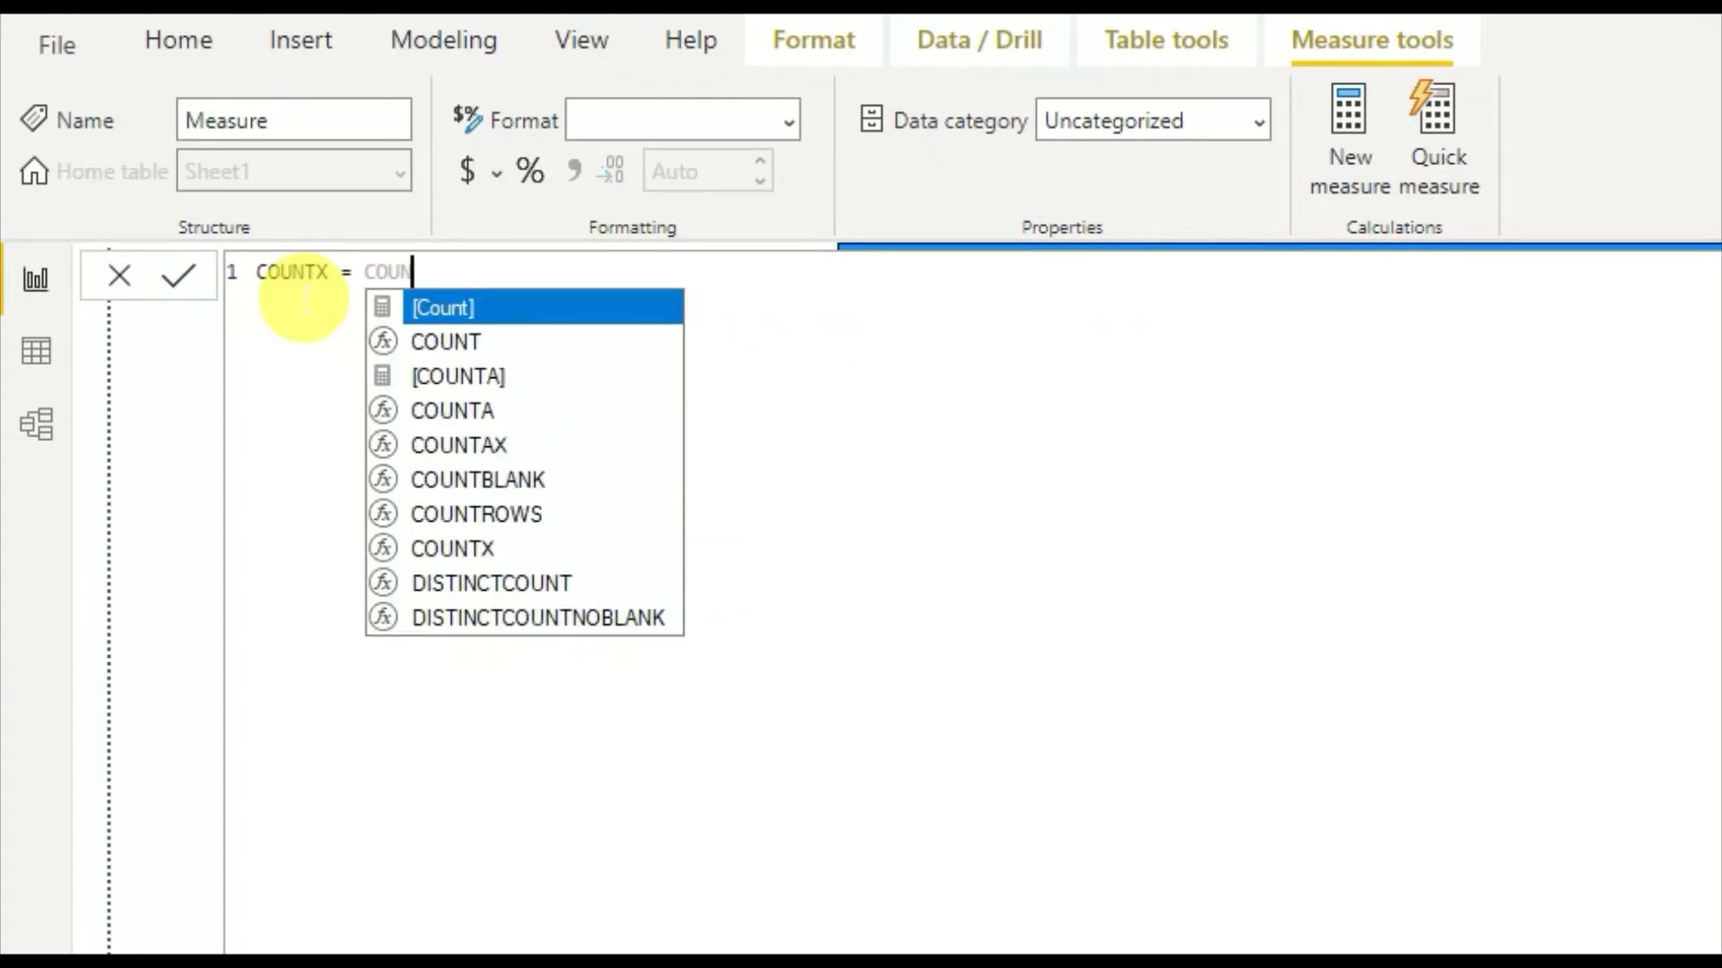
pyautogui.press('Down')
pyautogui.press('Down')
pyautogui.press('Down')
pyautogui.press('Down')
pyautogui.press('Up')
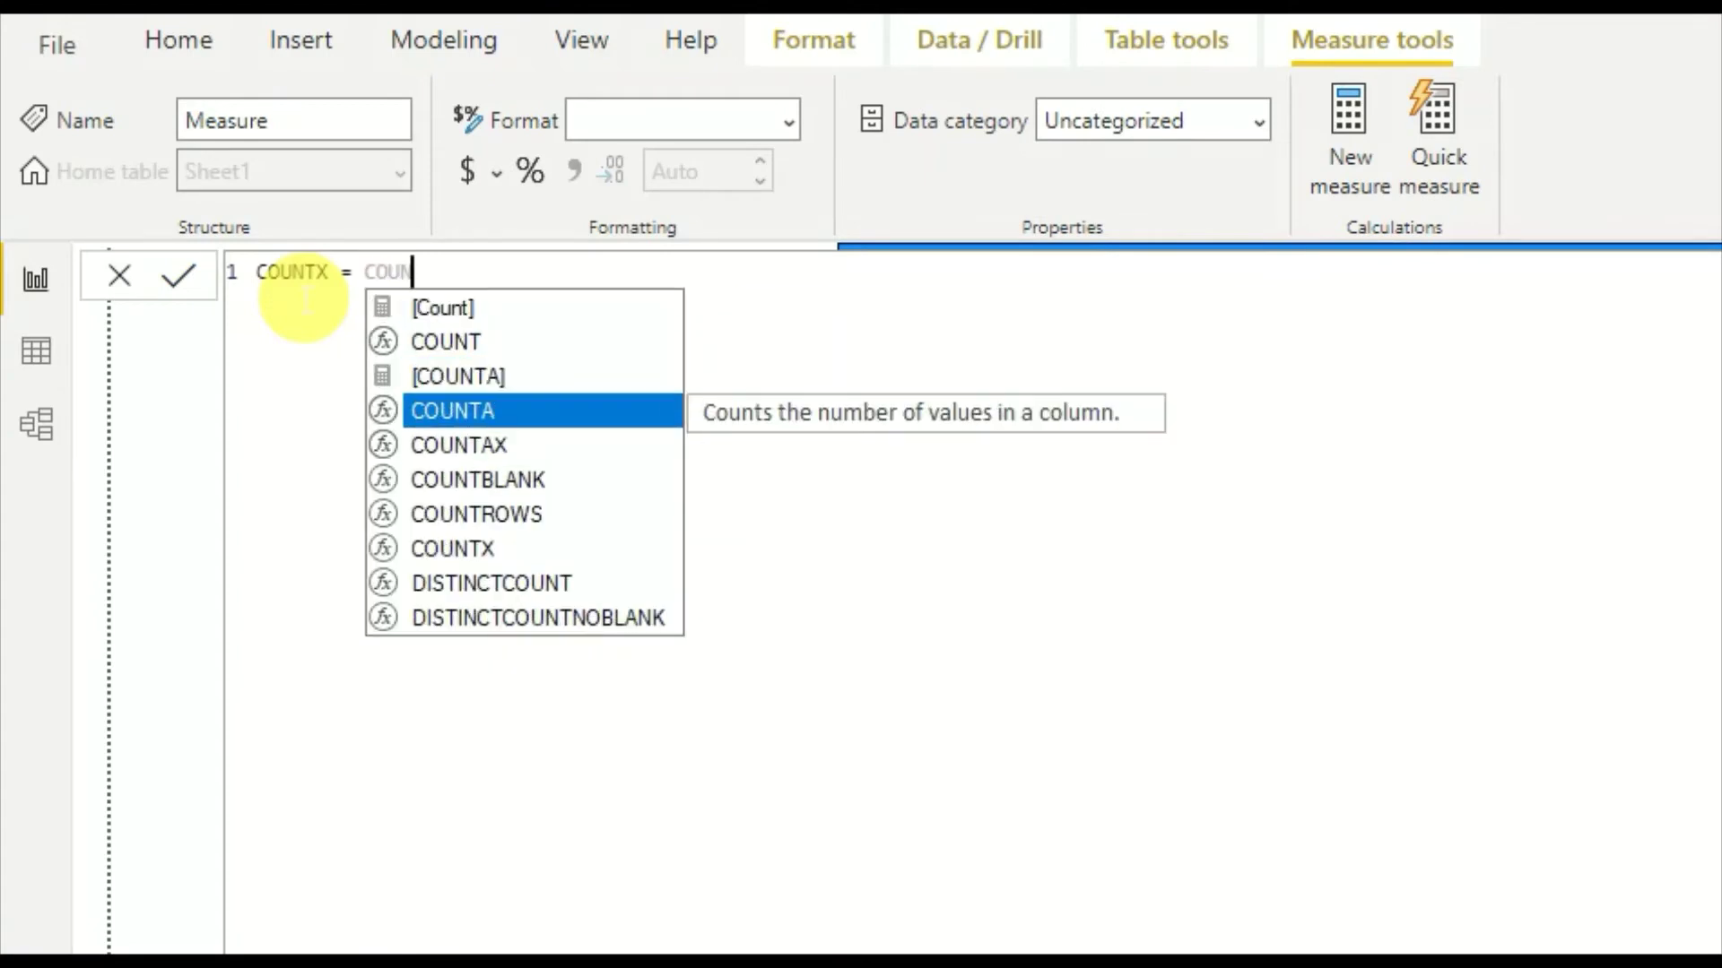
pyautogui.press('Down')
pyautogui.press('Down')
pyautogui.press('Down')
pyautogui.press('Down')
pyautogui.press('Tab')
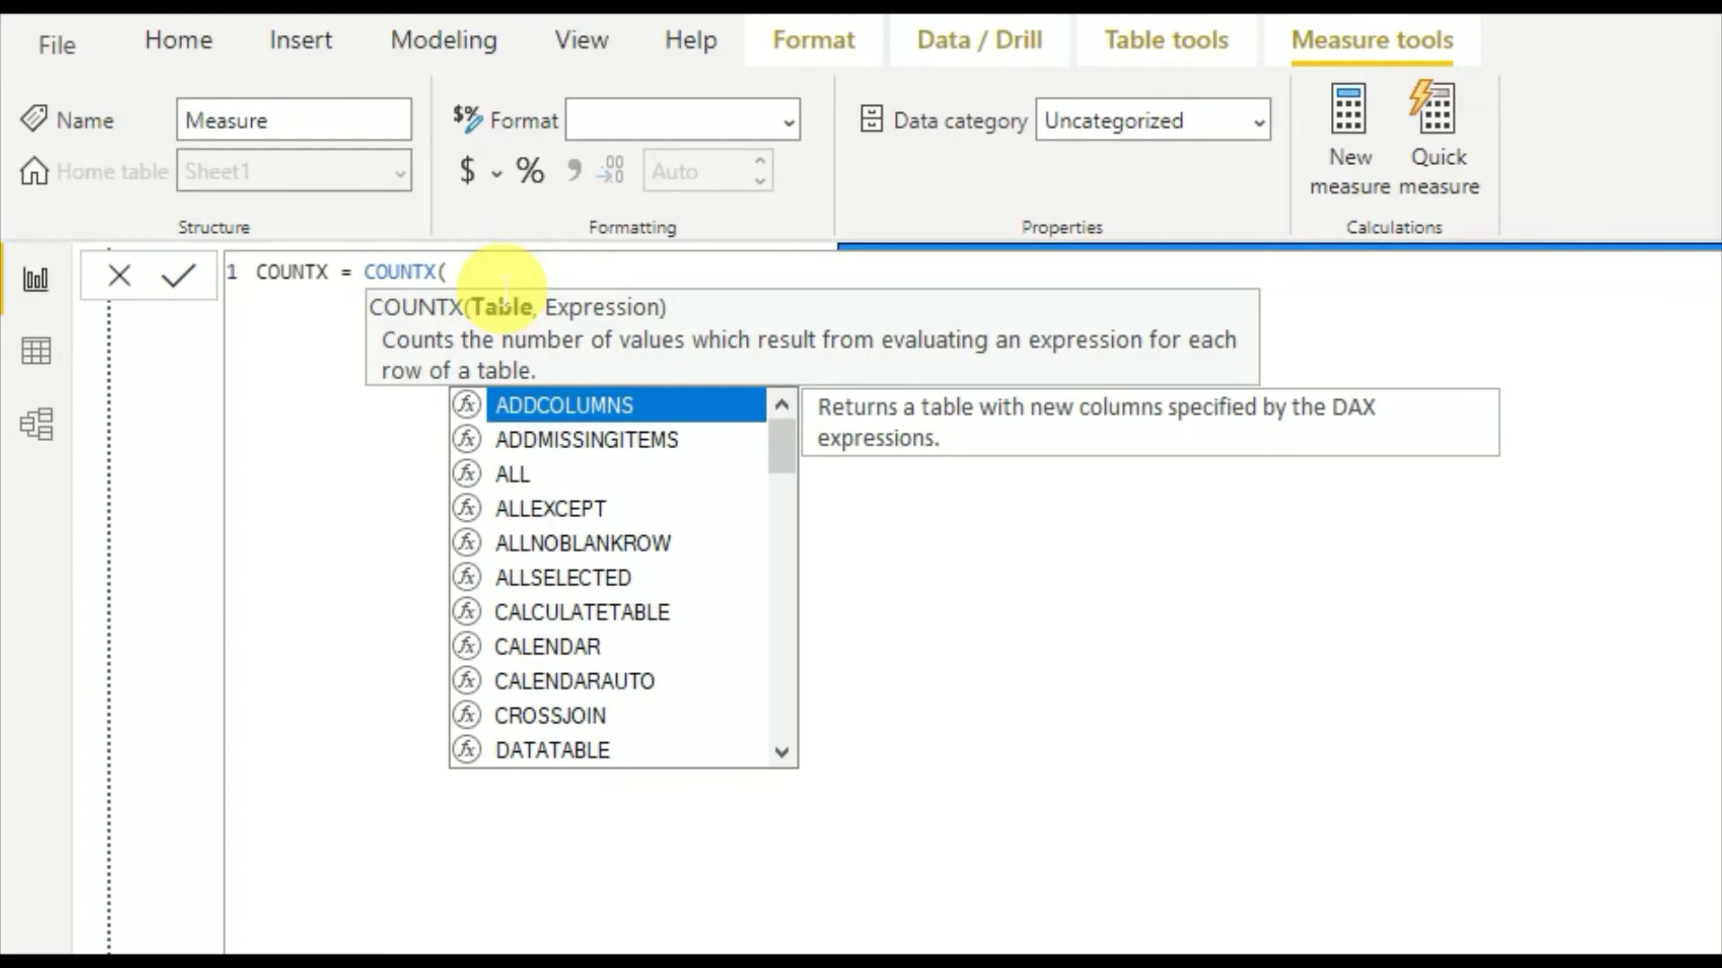
# Step: Complete the formula as COUNTX(Sheet1,Sheet1[Feedback]) and commit it
pyautogui.write('Shee')
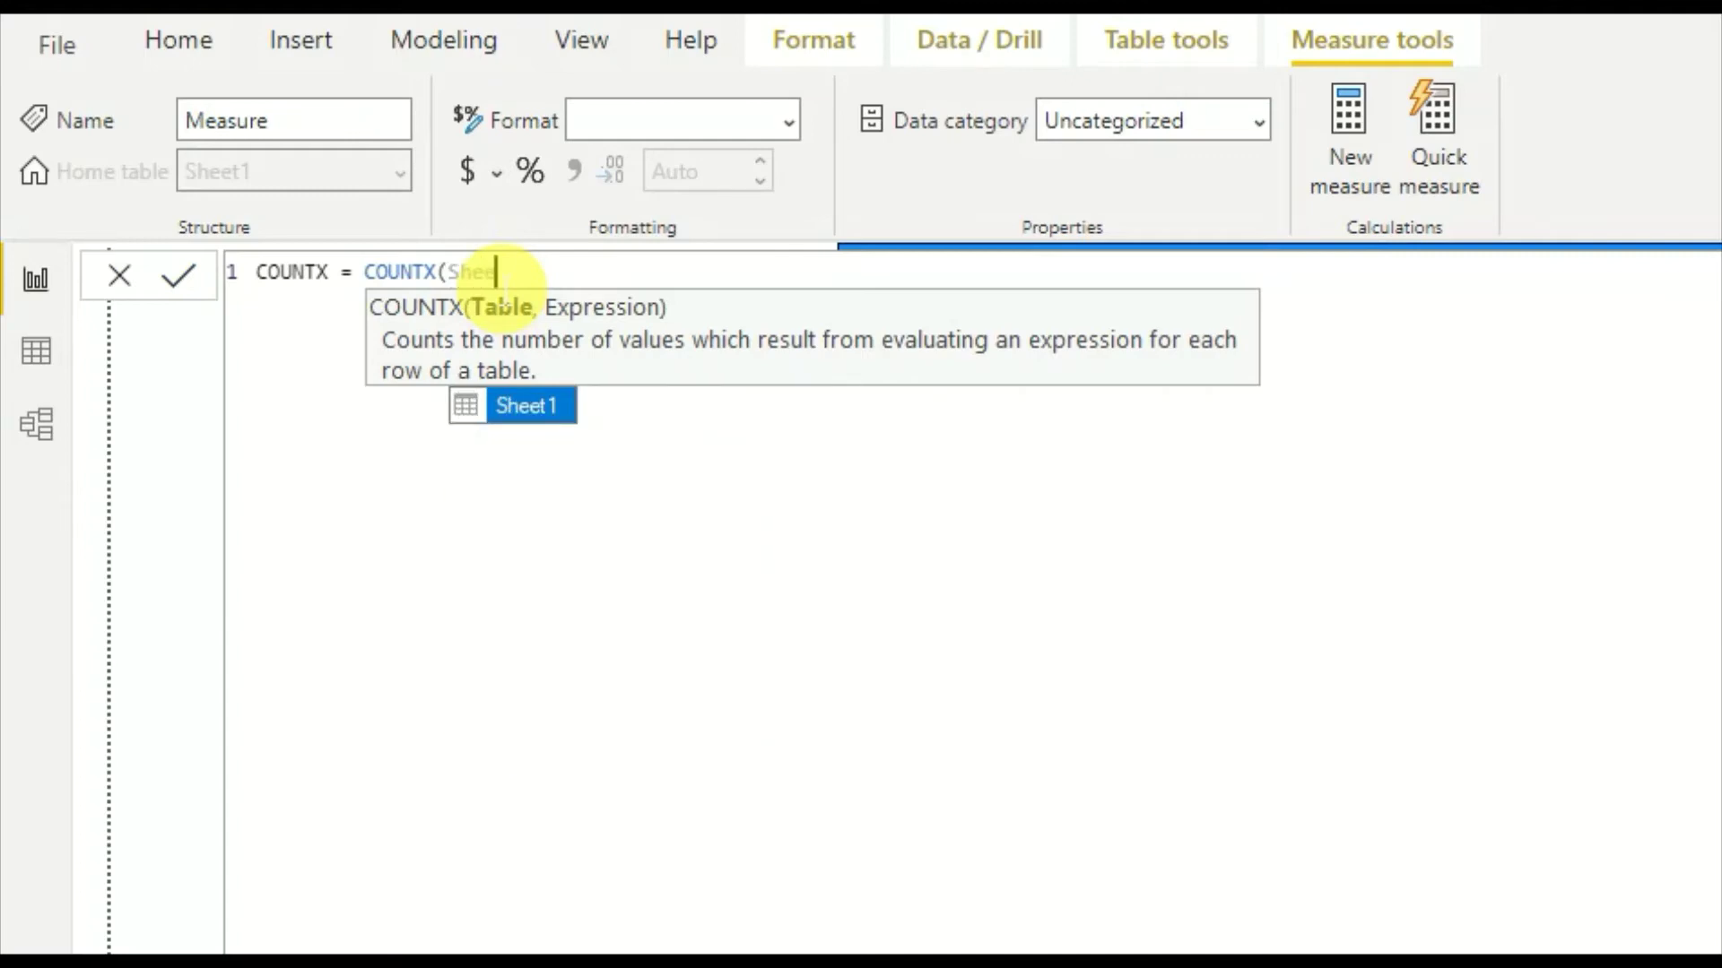
pyautogui.press('Tab')
pyautogui.write(',')
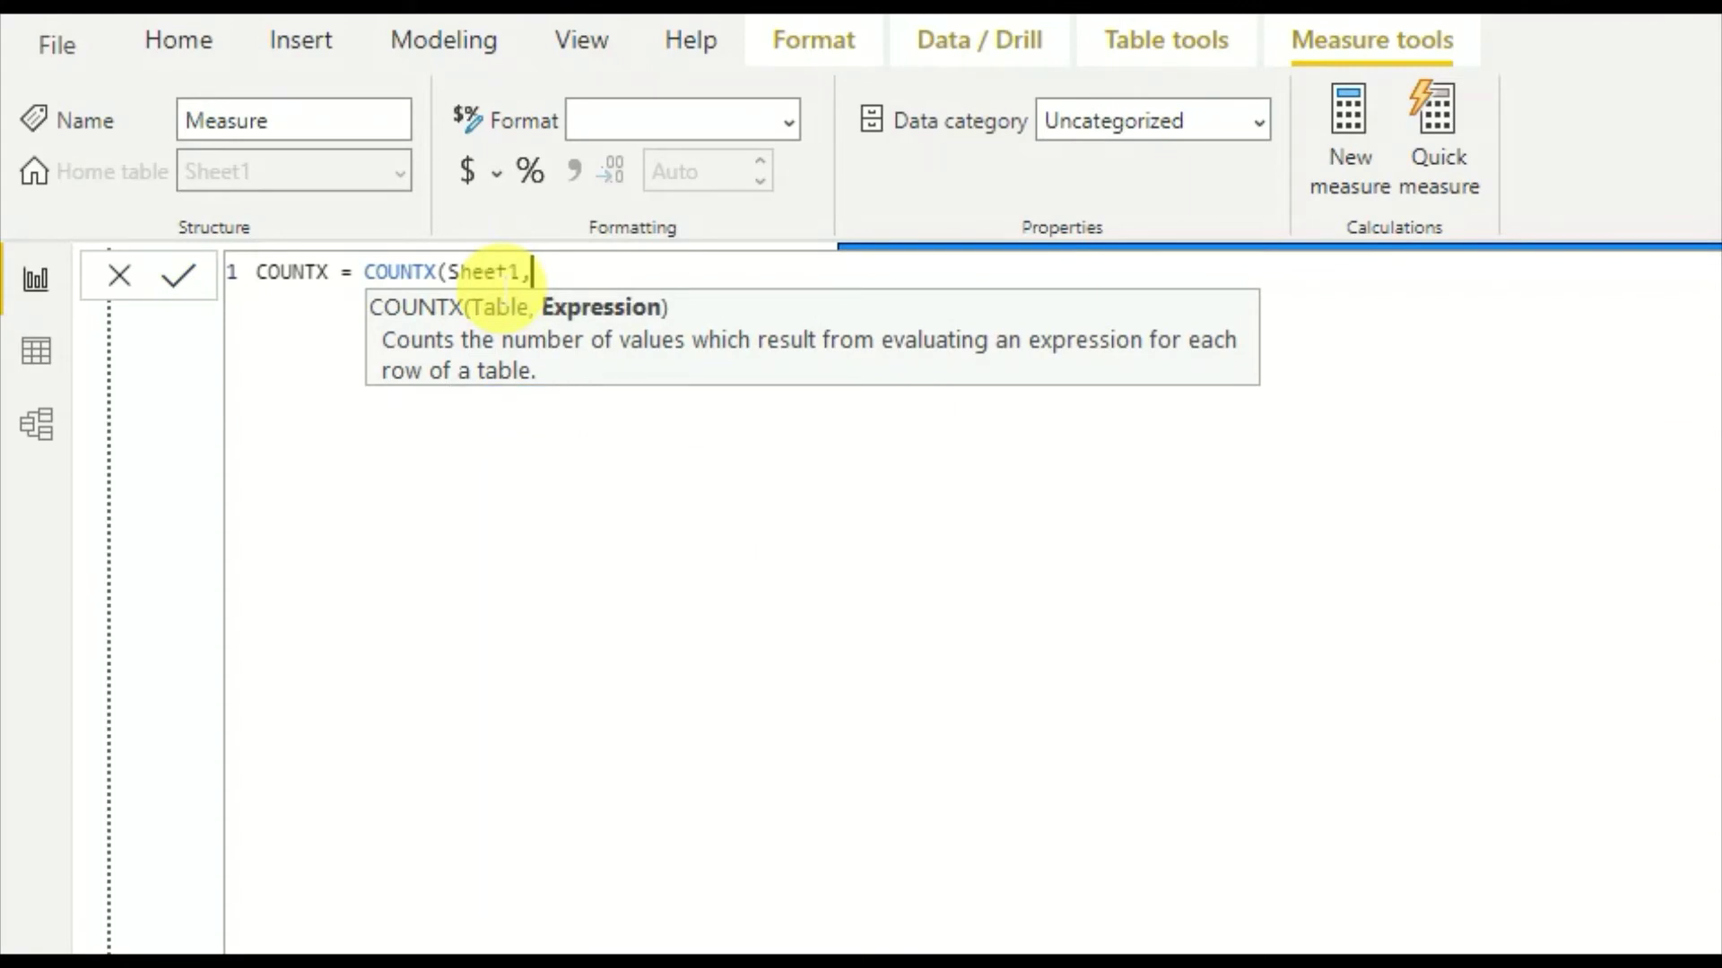
pyautogui.write('Shee')
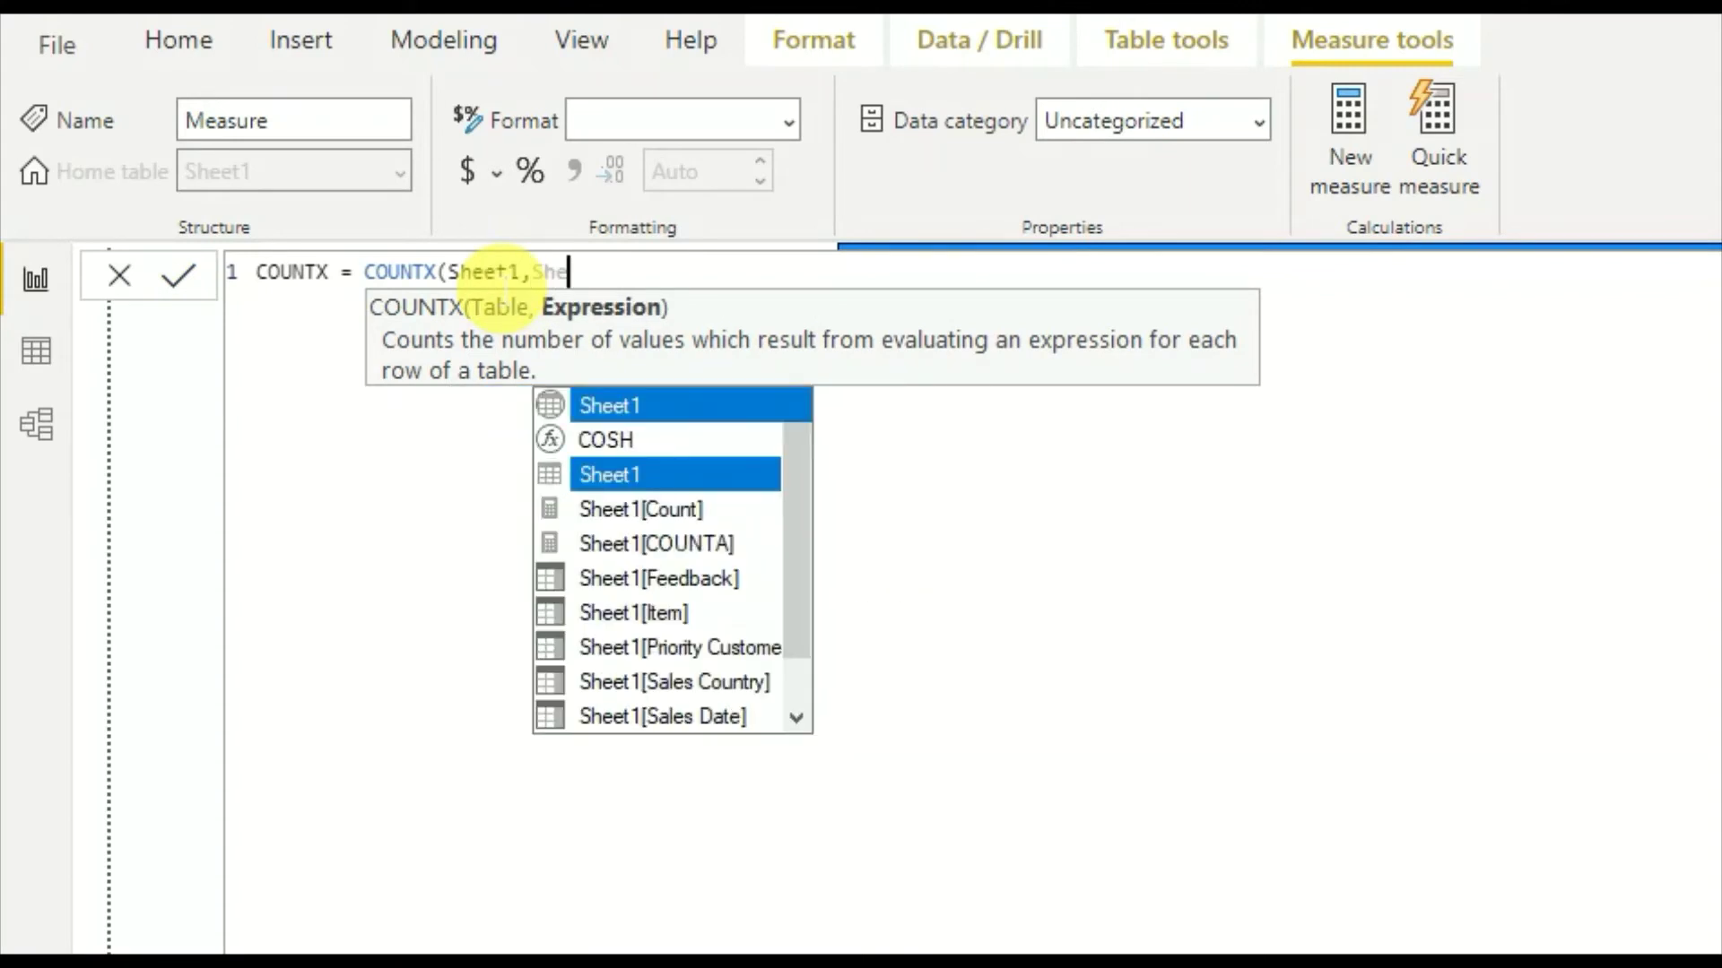
pyautogui.press('Down')
pyautogui.press('Down')
pyautogui.press('Down')
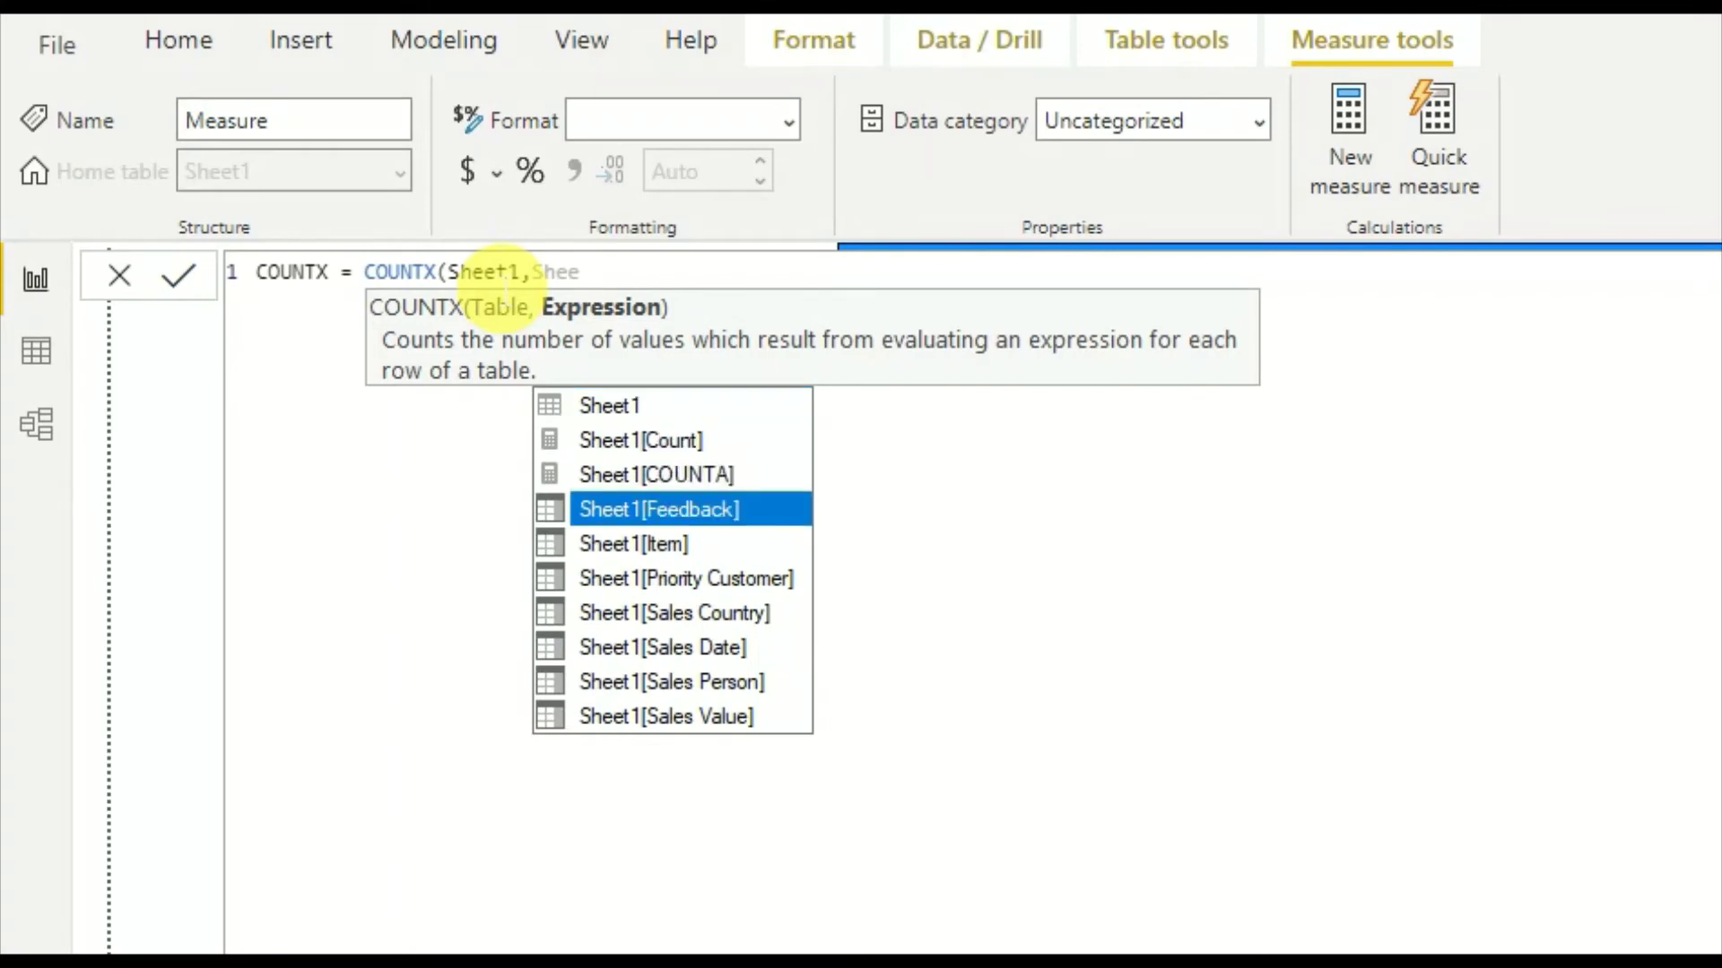
pyautogui.press('Tab')
pyautogui.write(')')
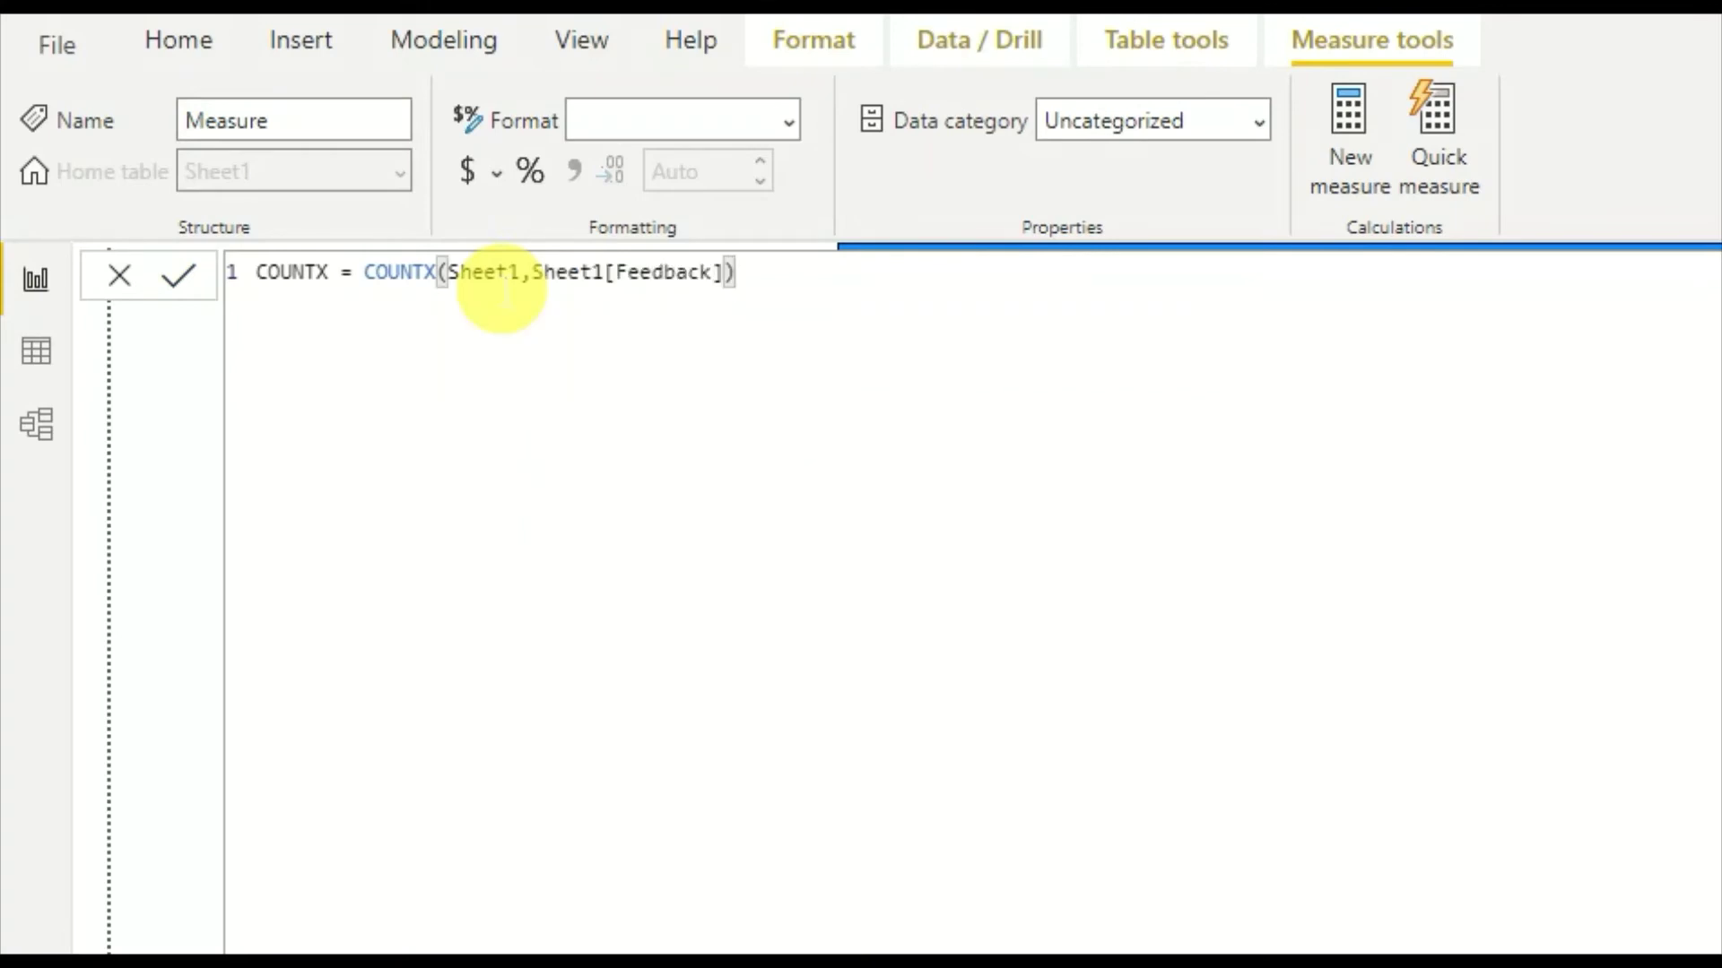
pyautogui.press('Return')
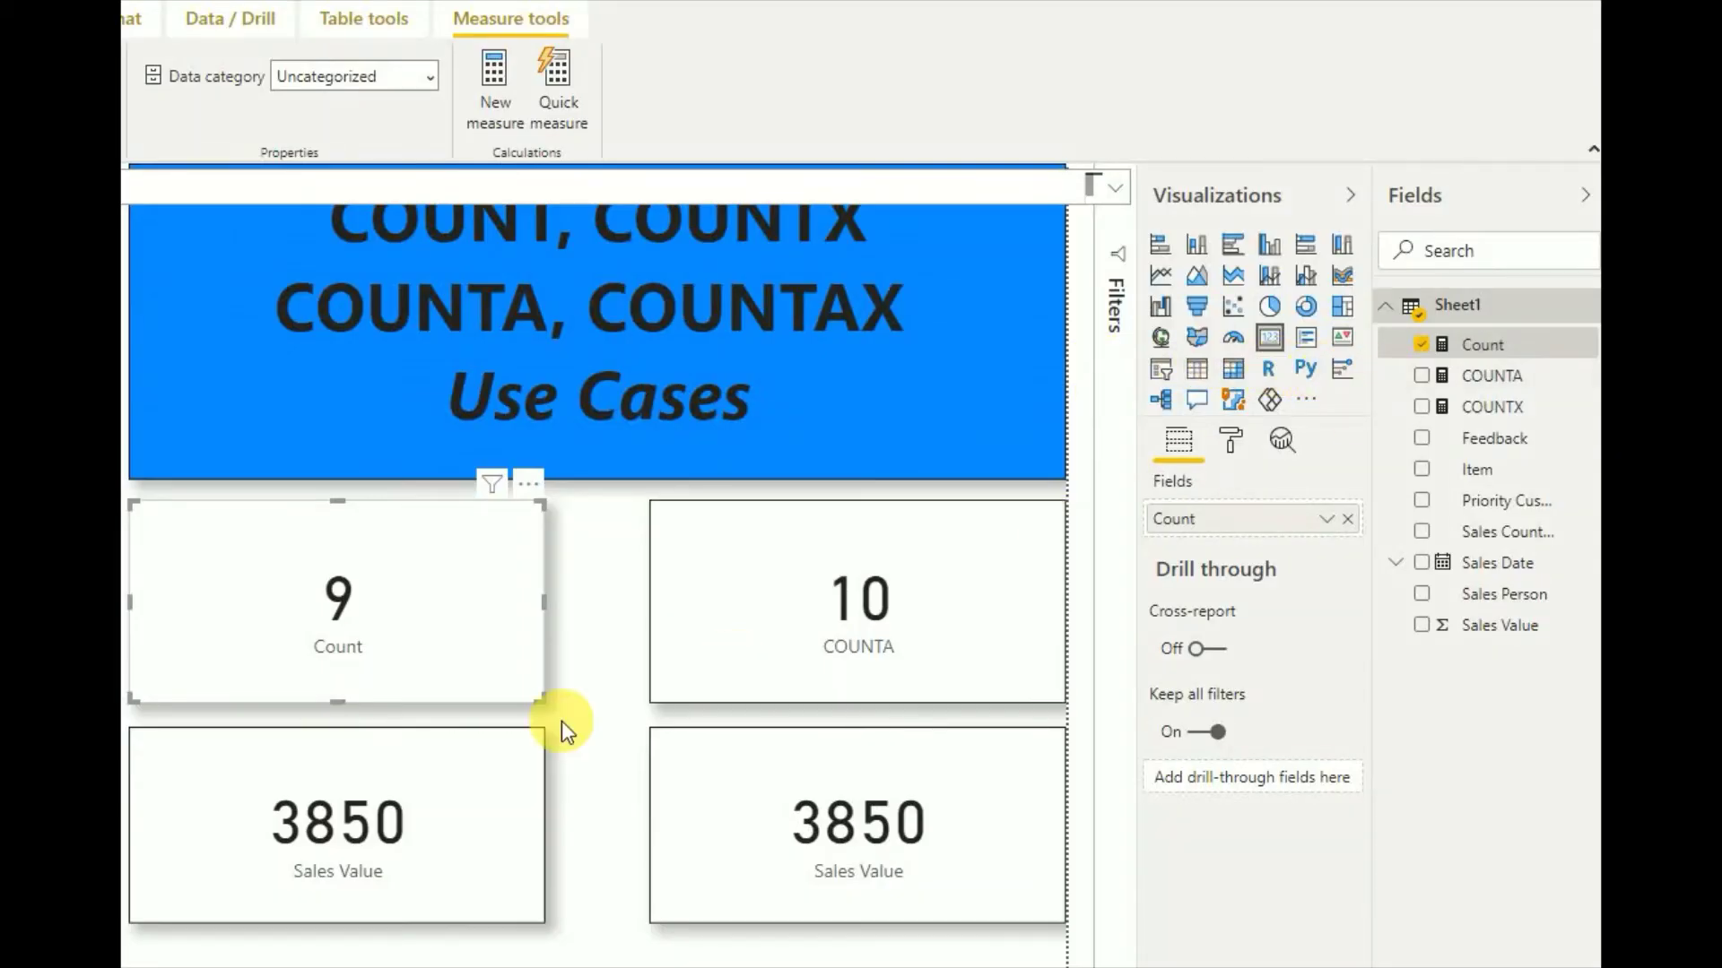
# Step: Replace Sales Value on the lower-left card with the COUNTX measure
pyautogui.click(458, 773)
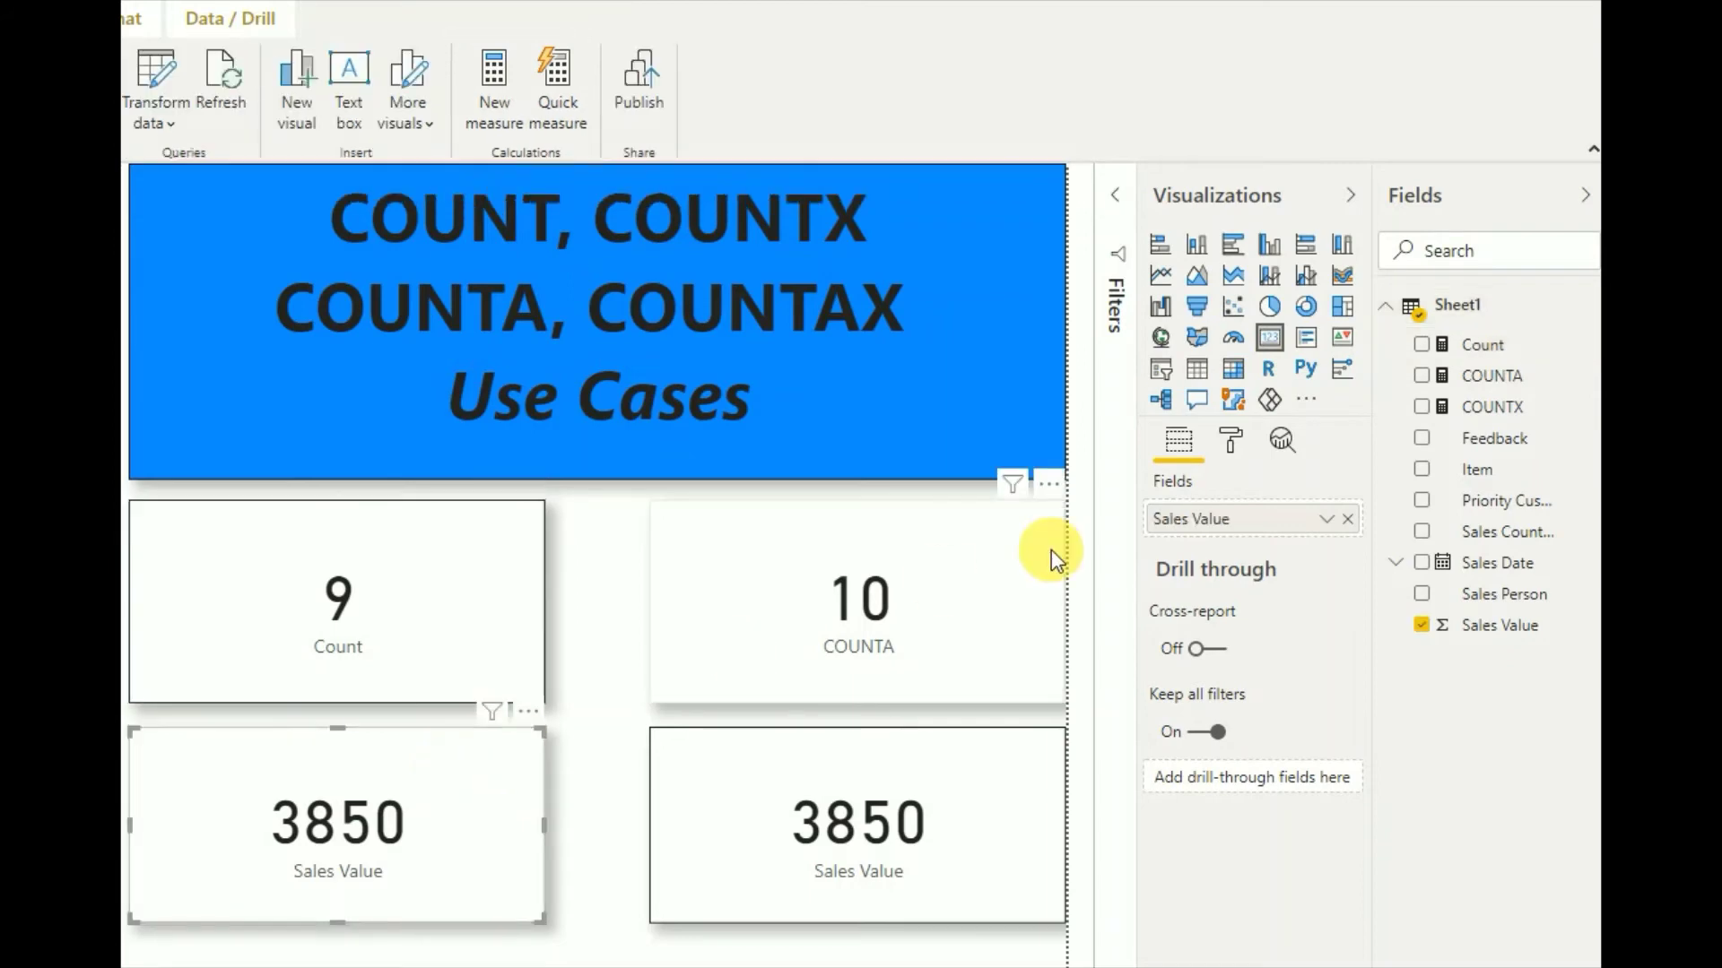
pyautogui.click(1347, 518)
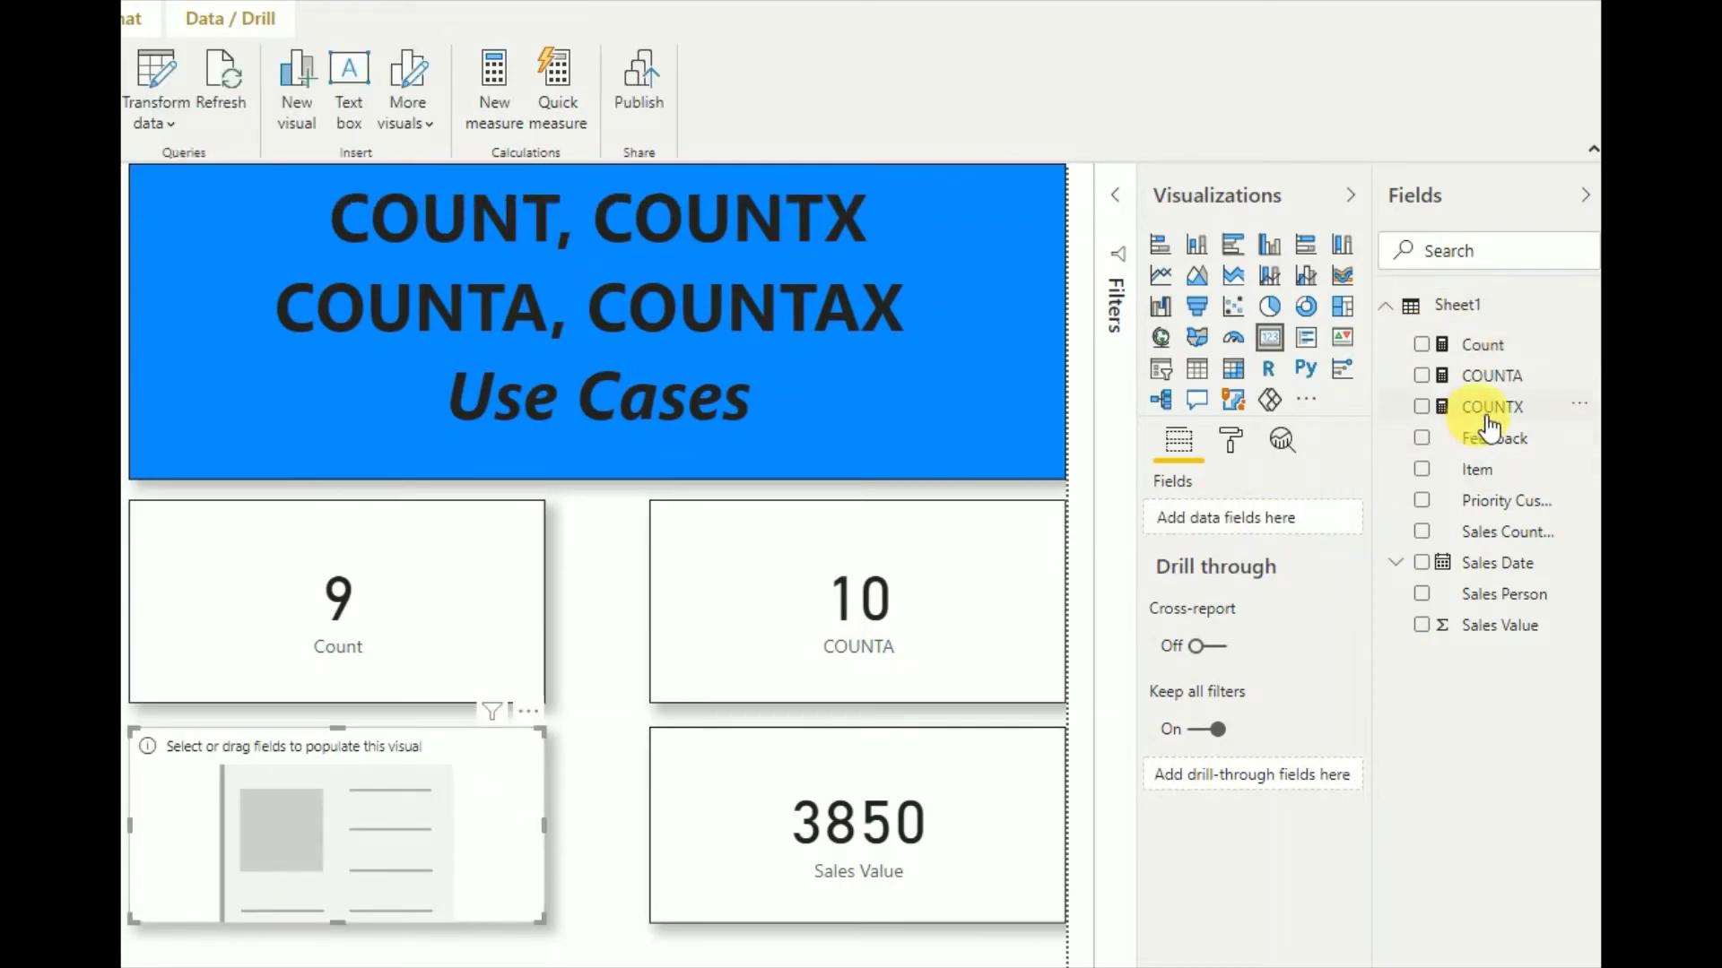
pyautogui.moveTo(1488, 419); pyautogui.dragTo(1305, 521)
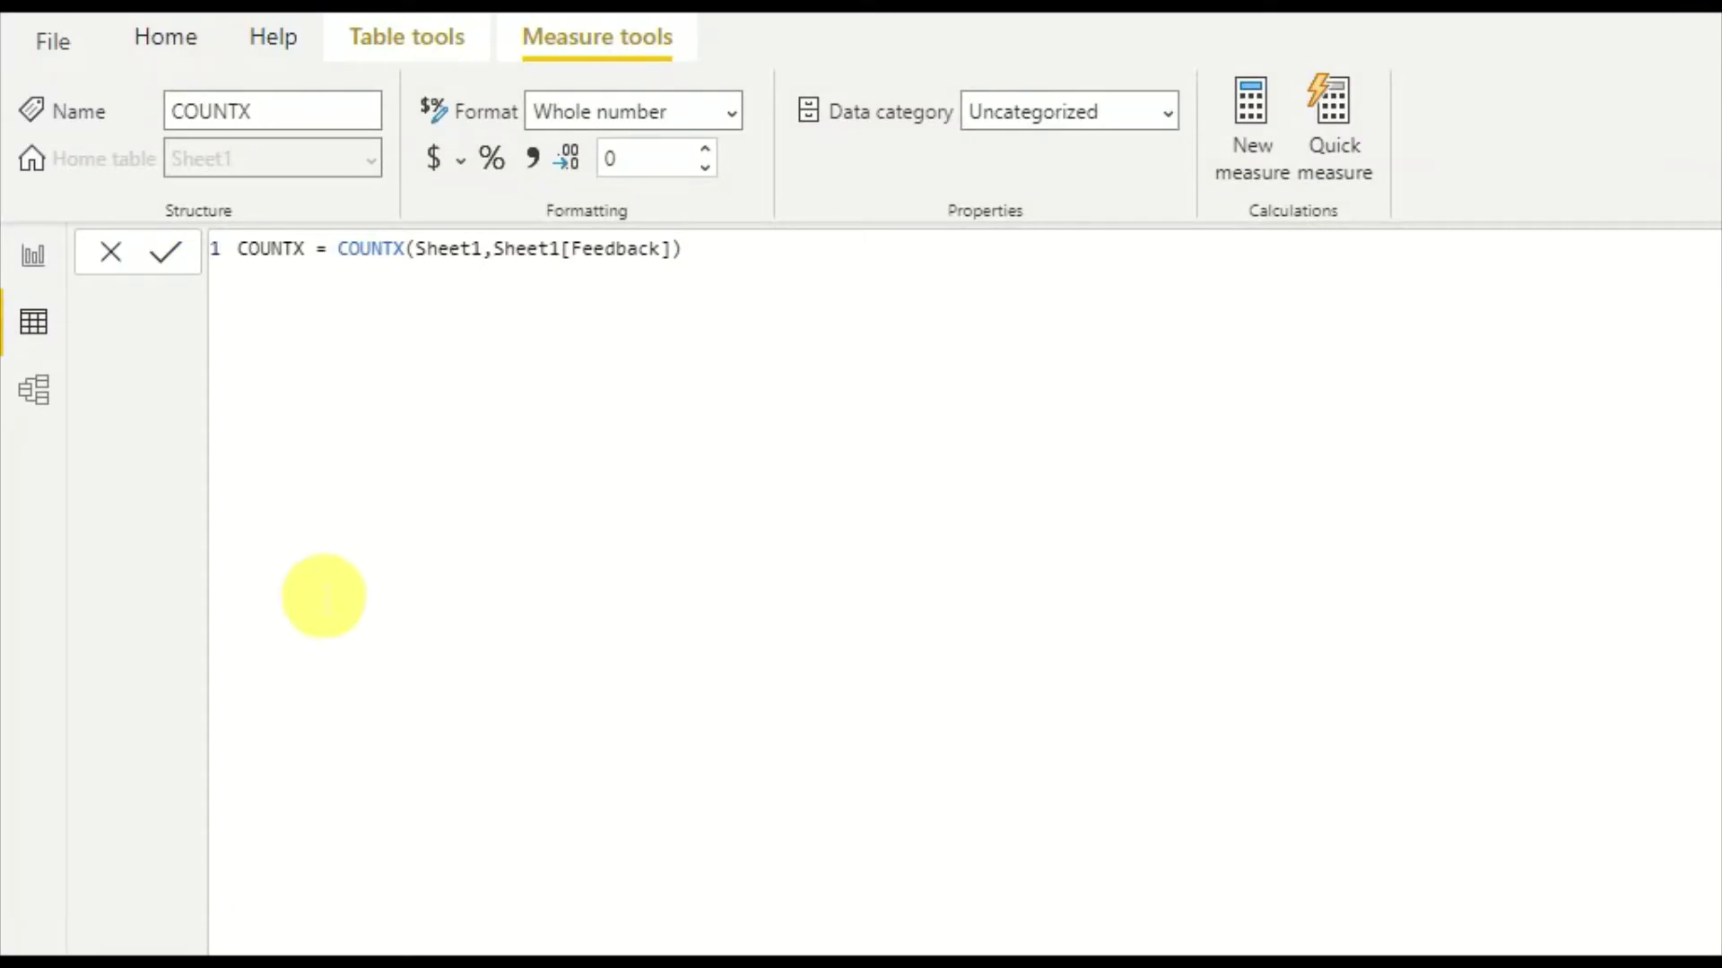
# Step: Change COUNTX's table argument to FILTER(Sheet1,Sheet1[Sales Country] = "India")
pyautogui.doubleClick(448, 260)
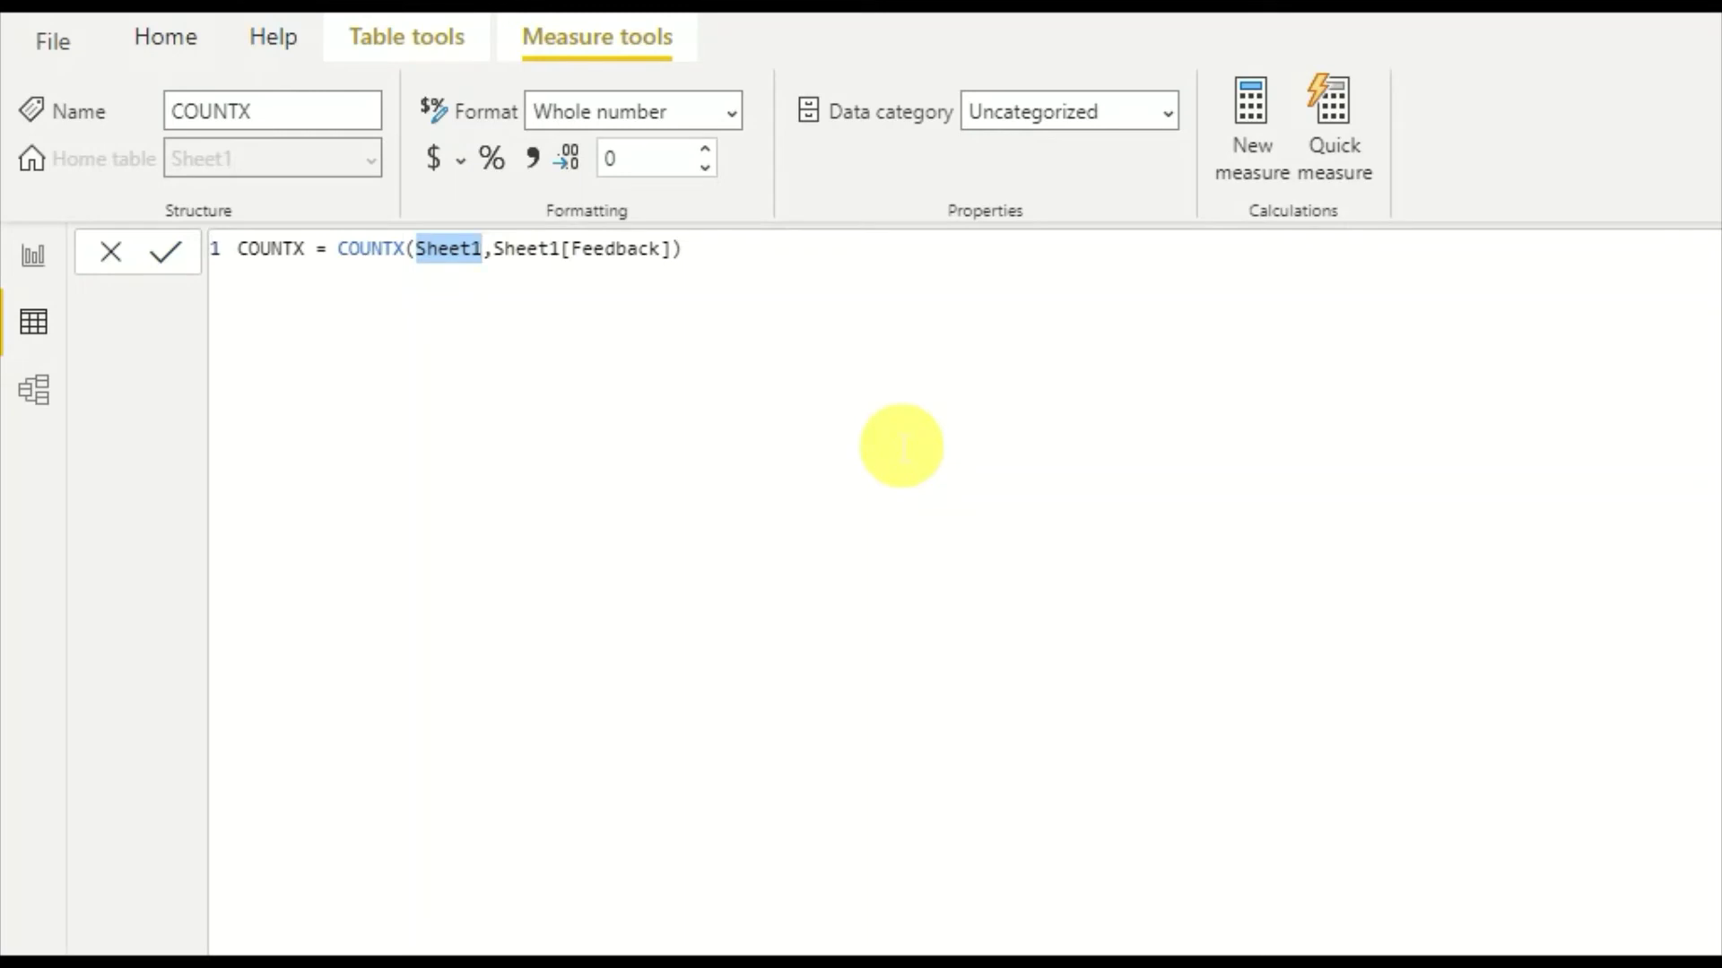
pyautogui.write('F')
pyautogui.press('Tab')
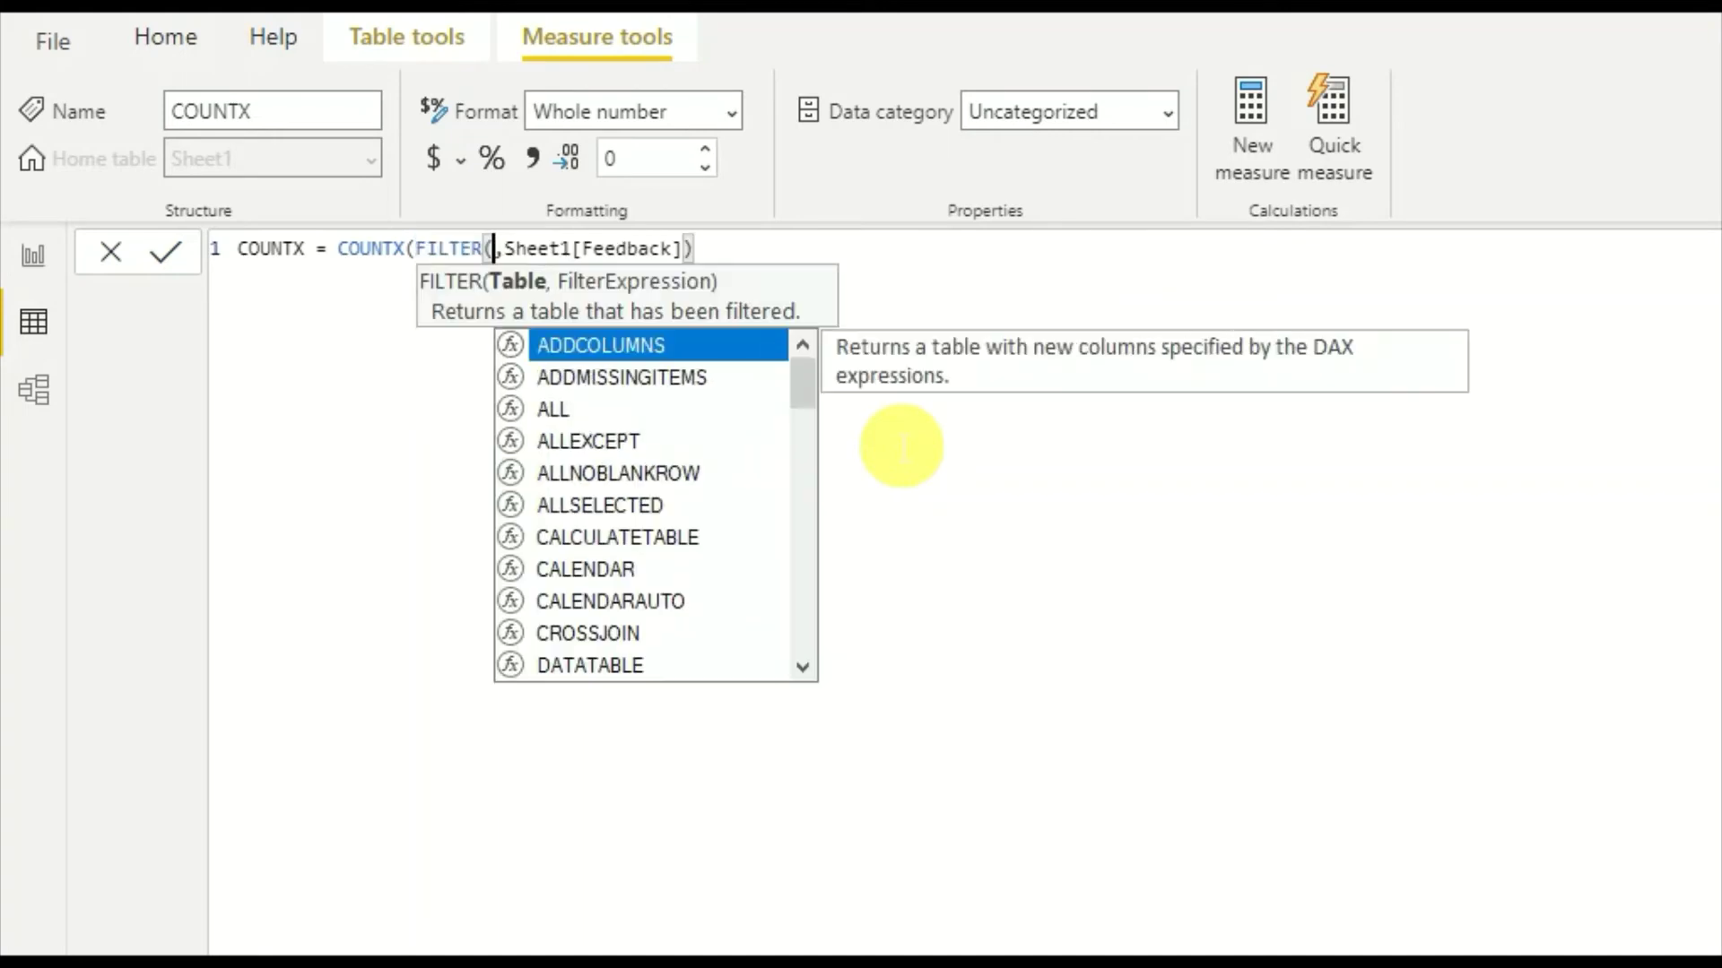
pyautogui.write('Sh')
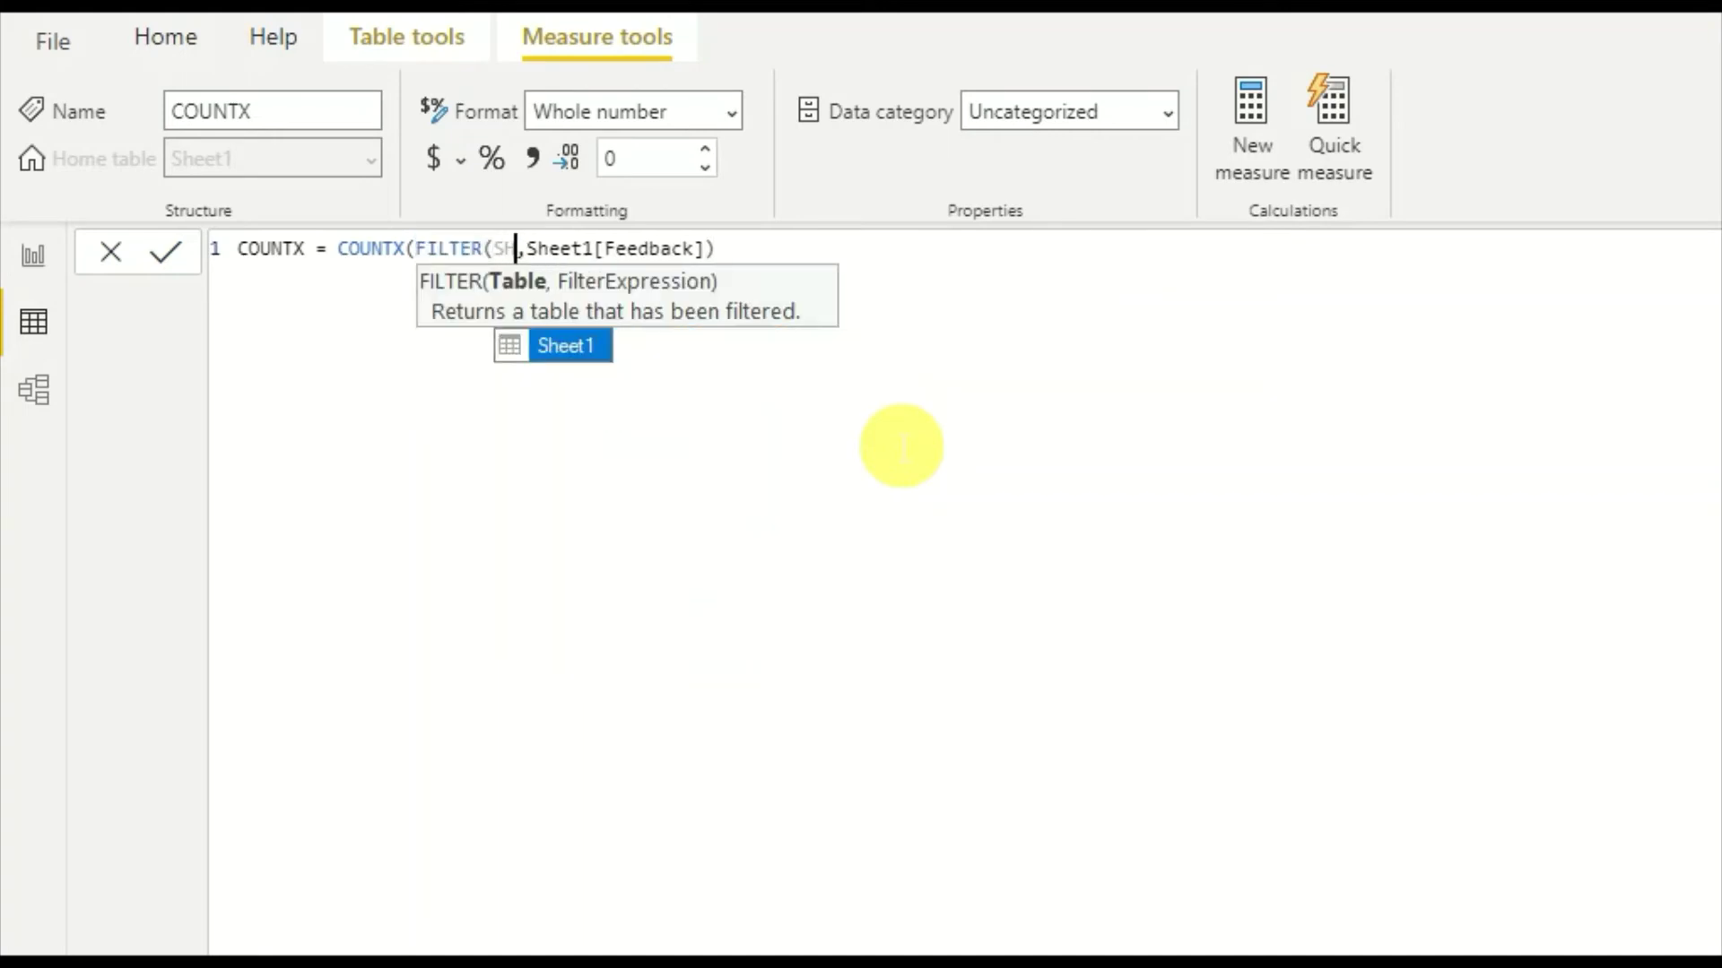
pyautogui.press('Tab')
pyautogui.write(',')
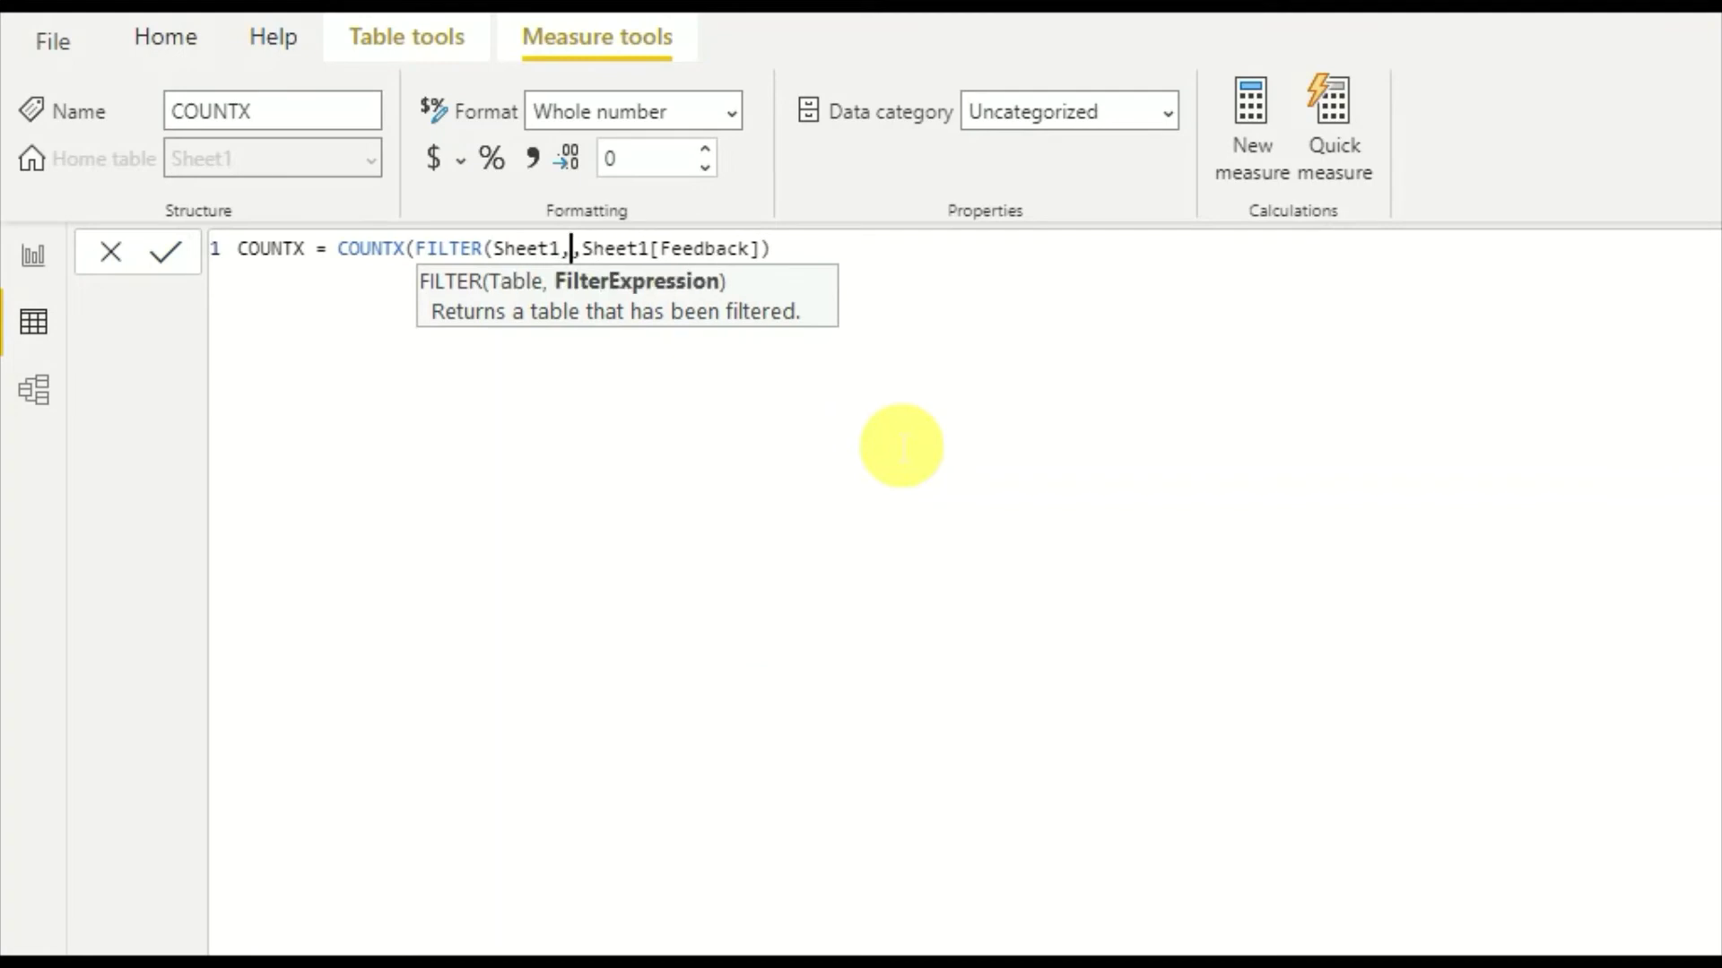
pyautogui.write('SHE')
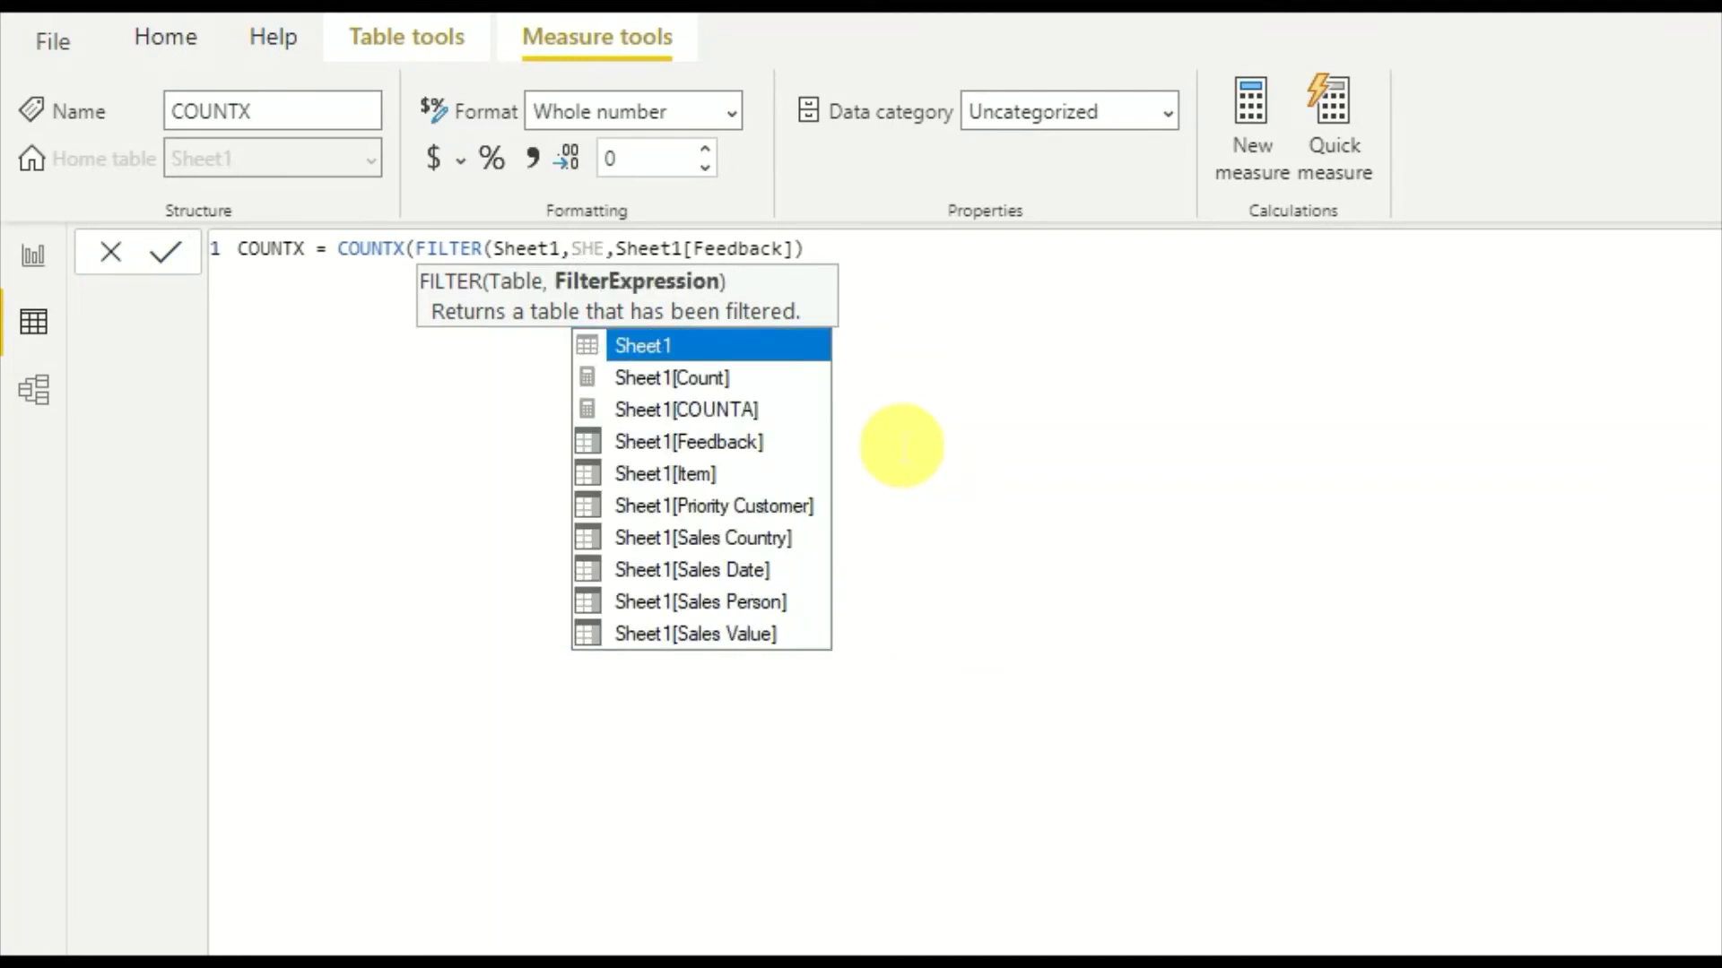
pyautogui.press('Down')
pyautogui.press('Down')
pyautogui.press('Down')
pyautogui.press('Down')
pyautogui.press('Down')
pyautogui.press('Down')
pyautogui.press('Tab')
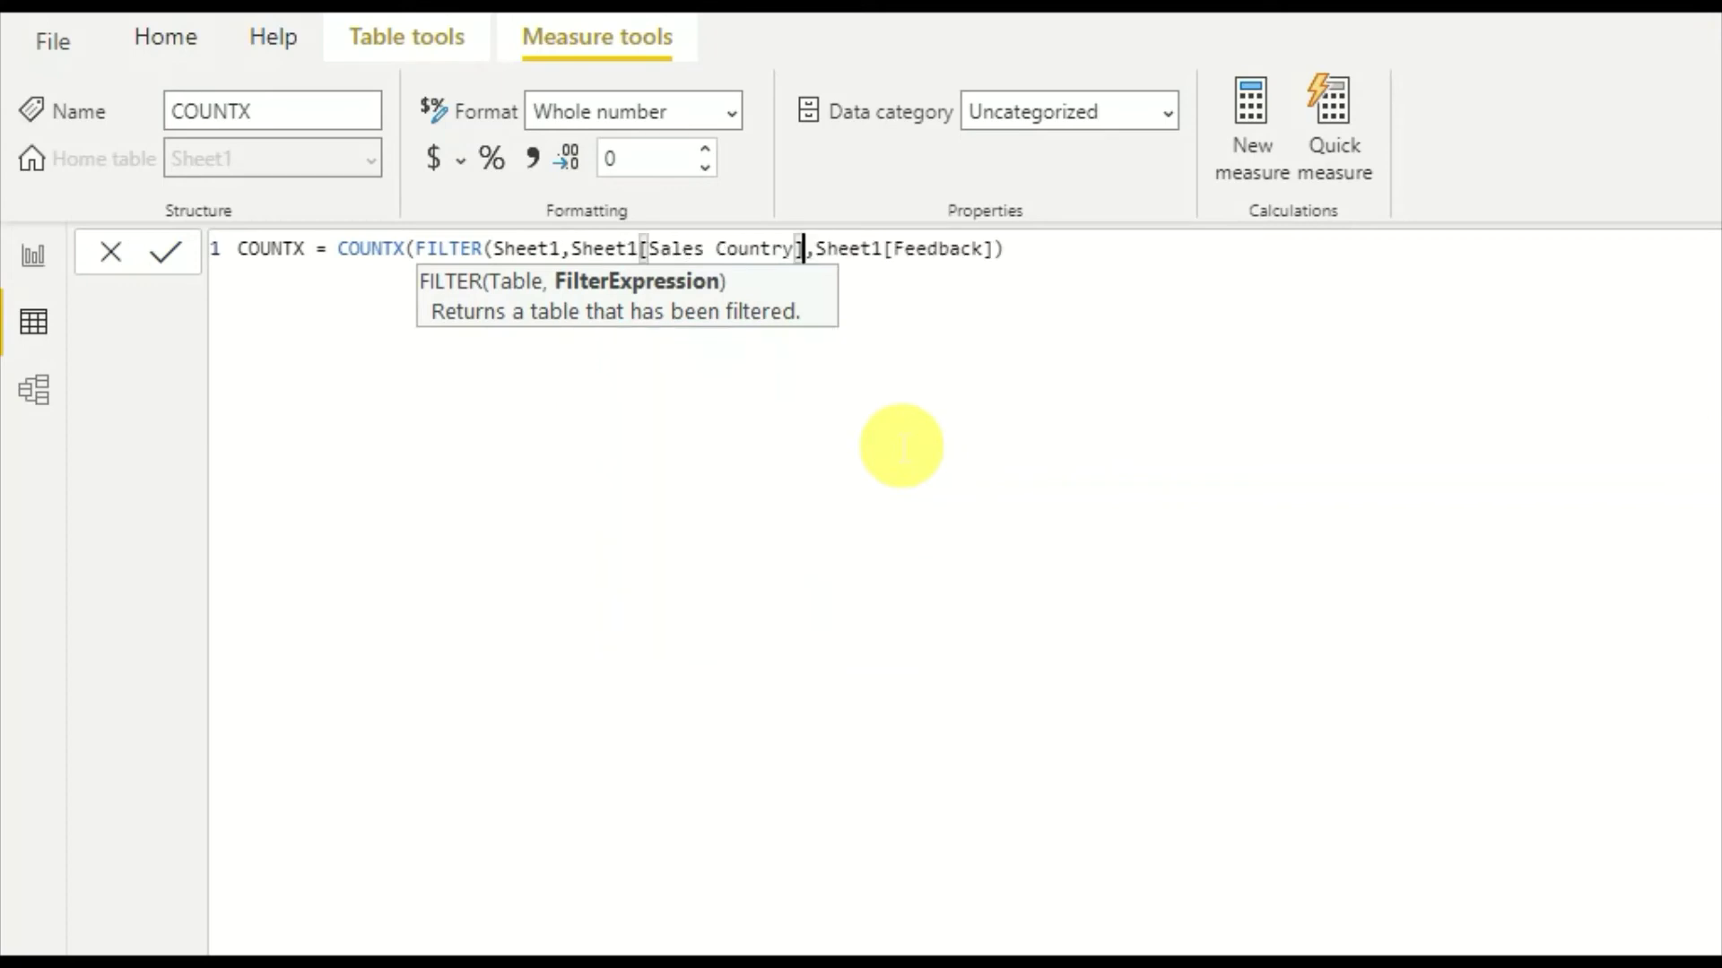
pyautogui.write('= "')
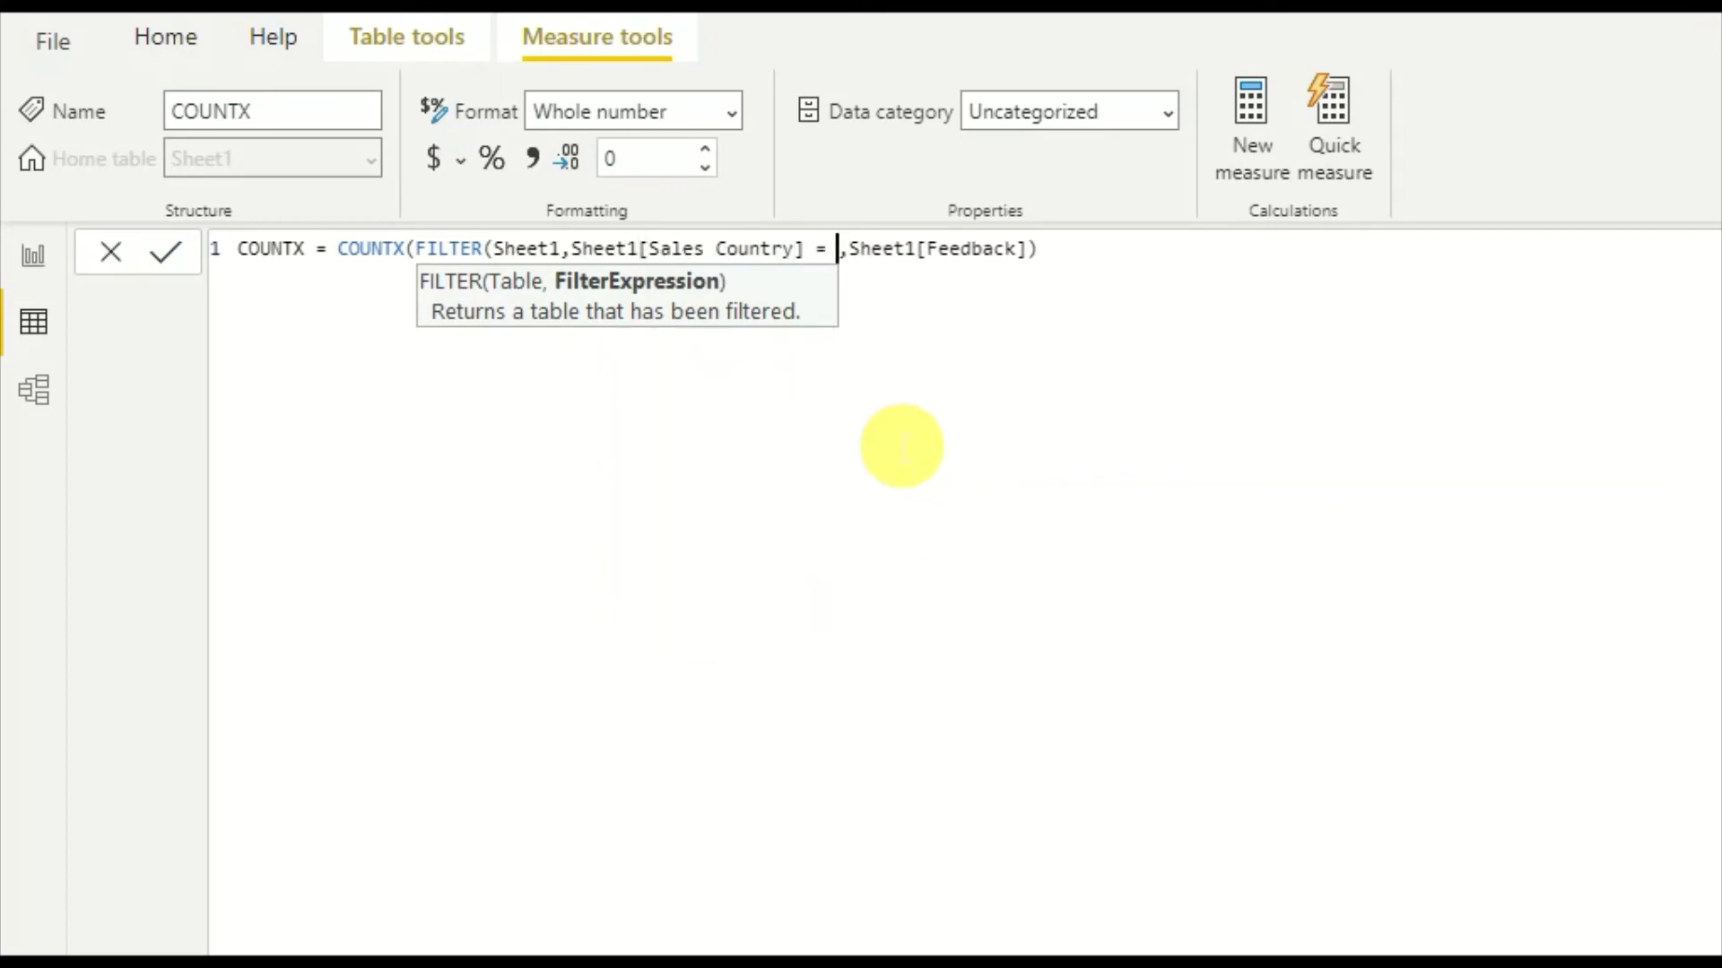
pyautogui.write('India')
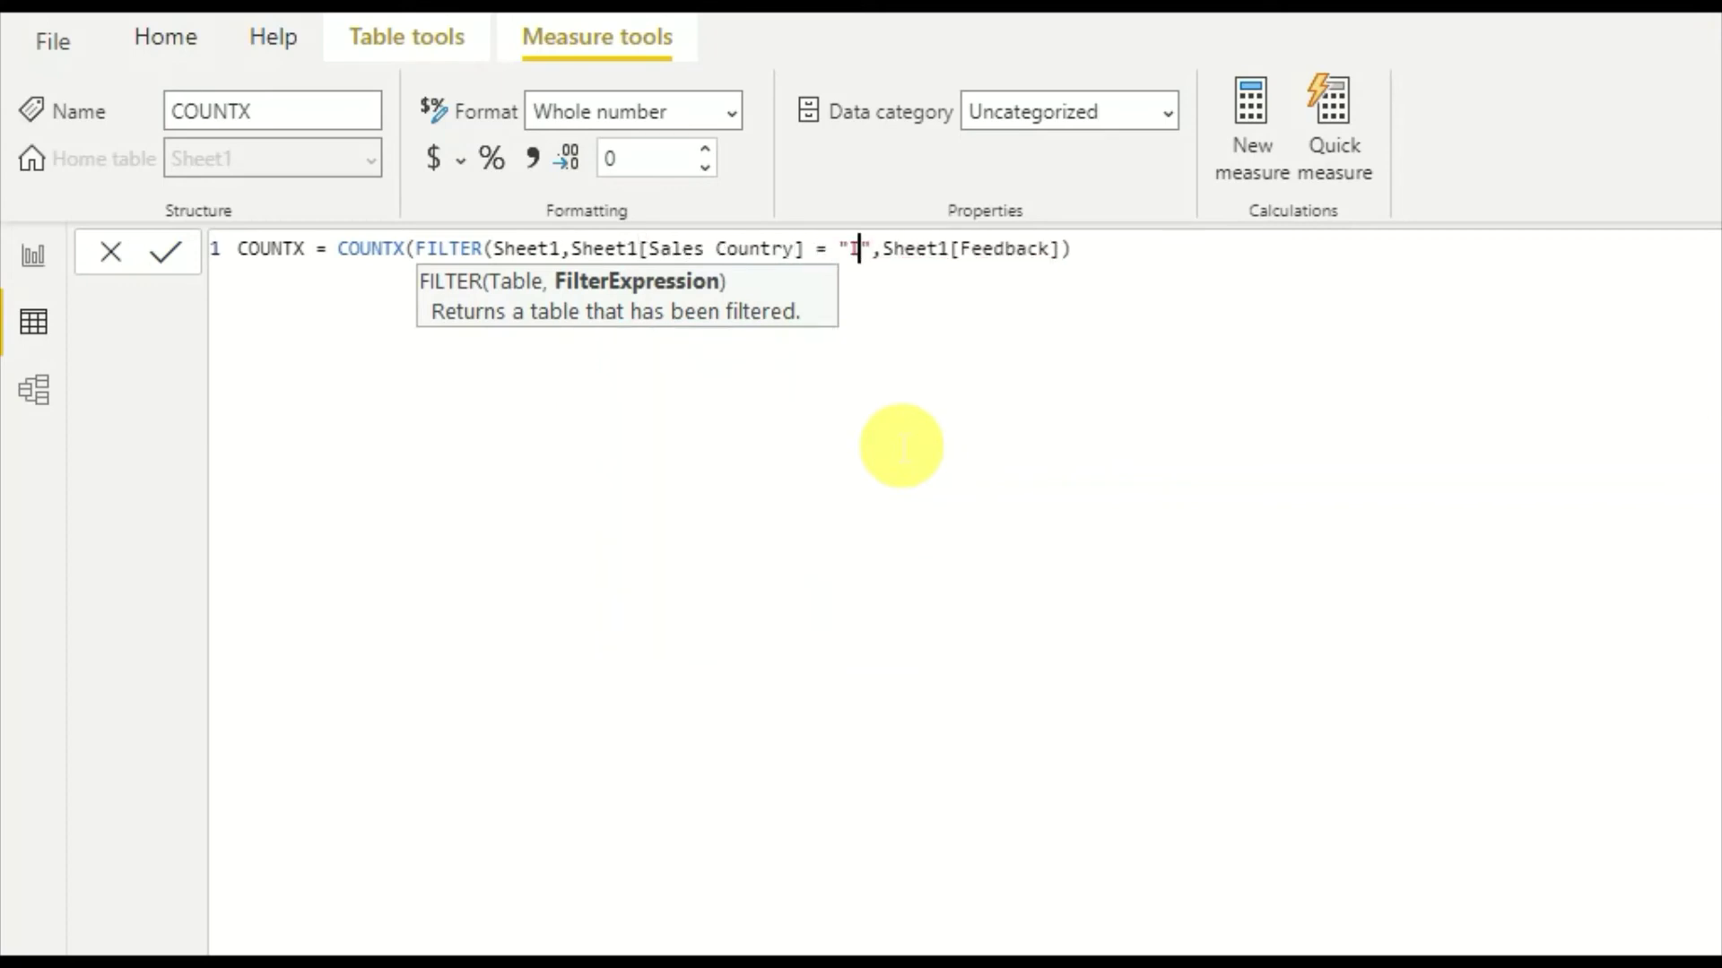
pyautogui.write('"')
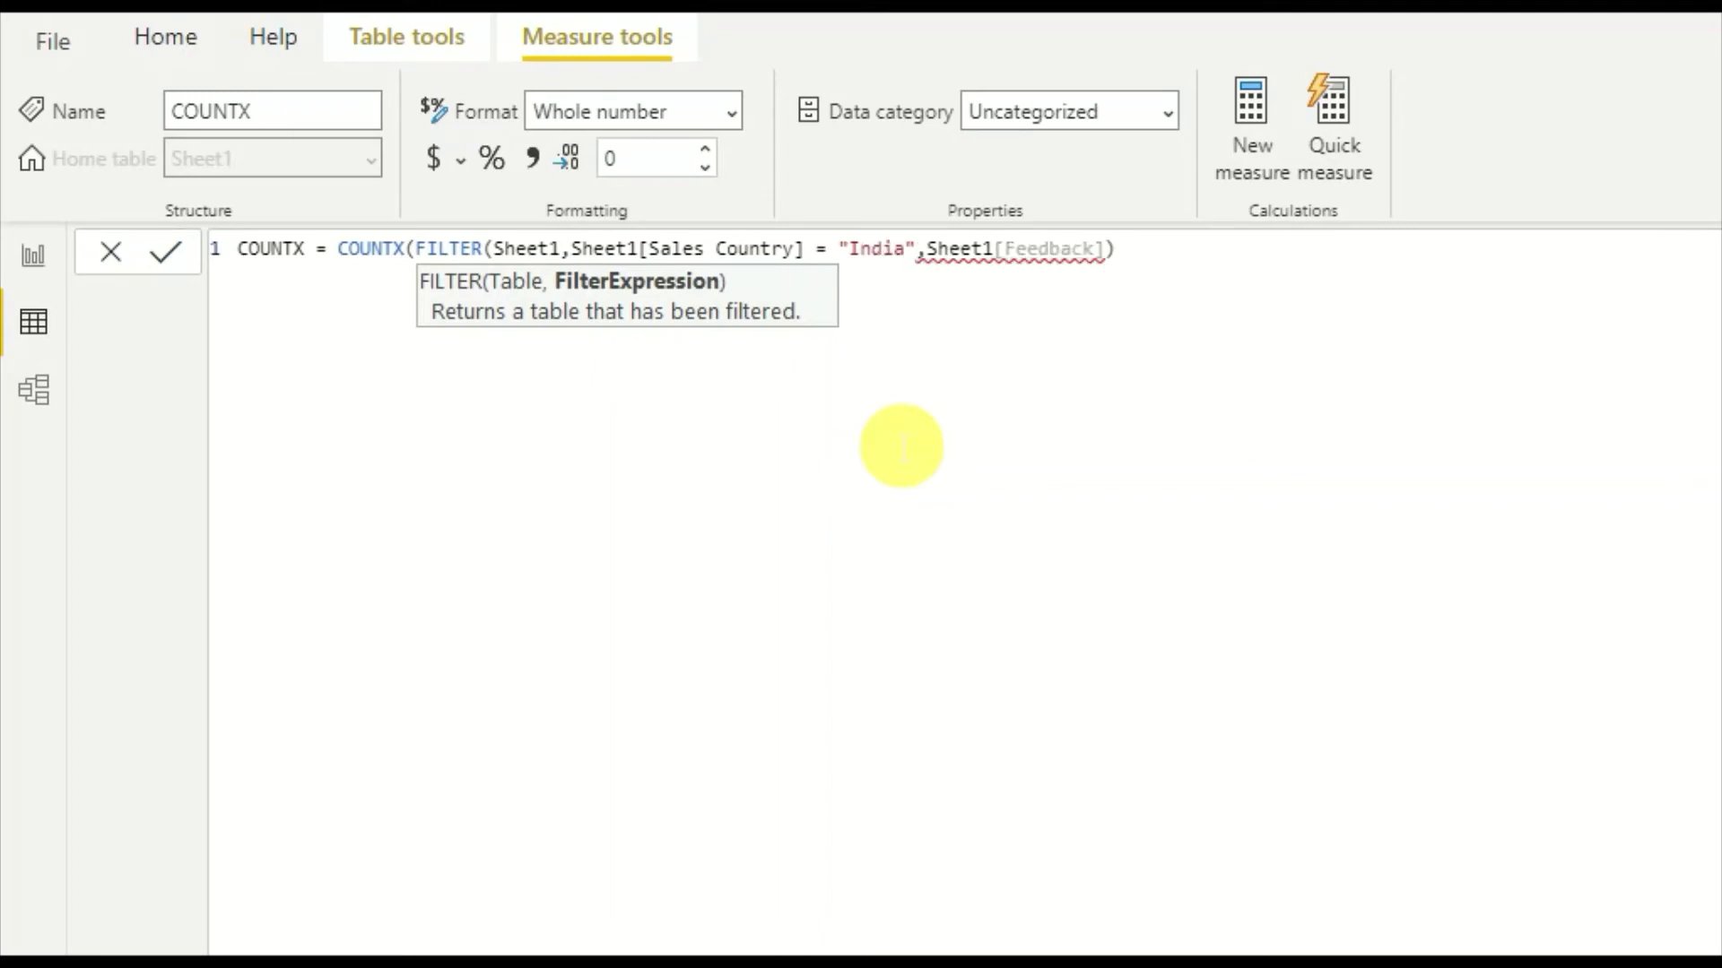
pyautogui.write(')')
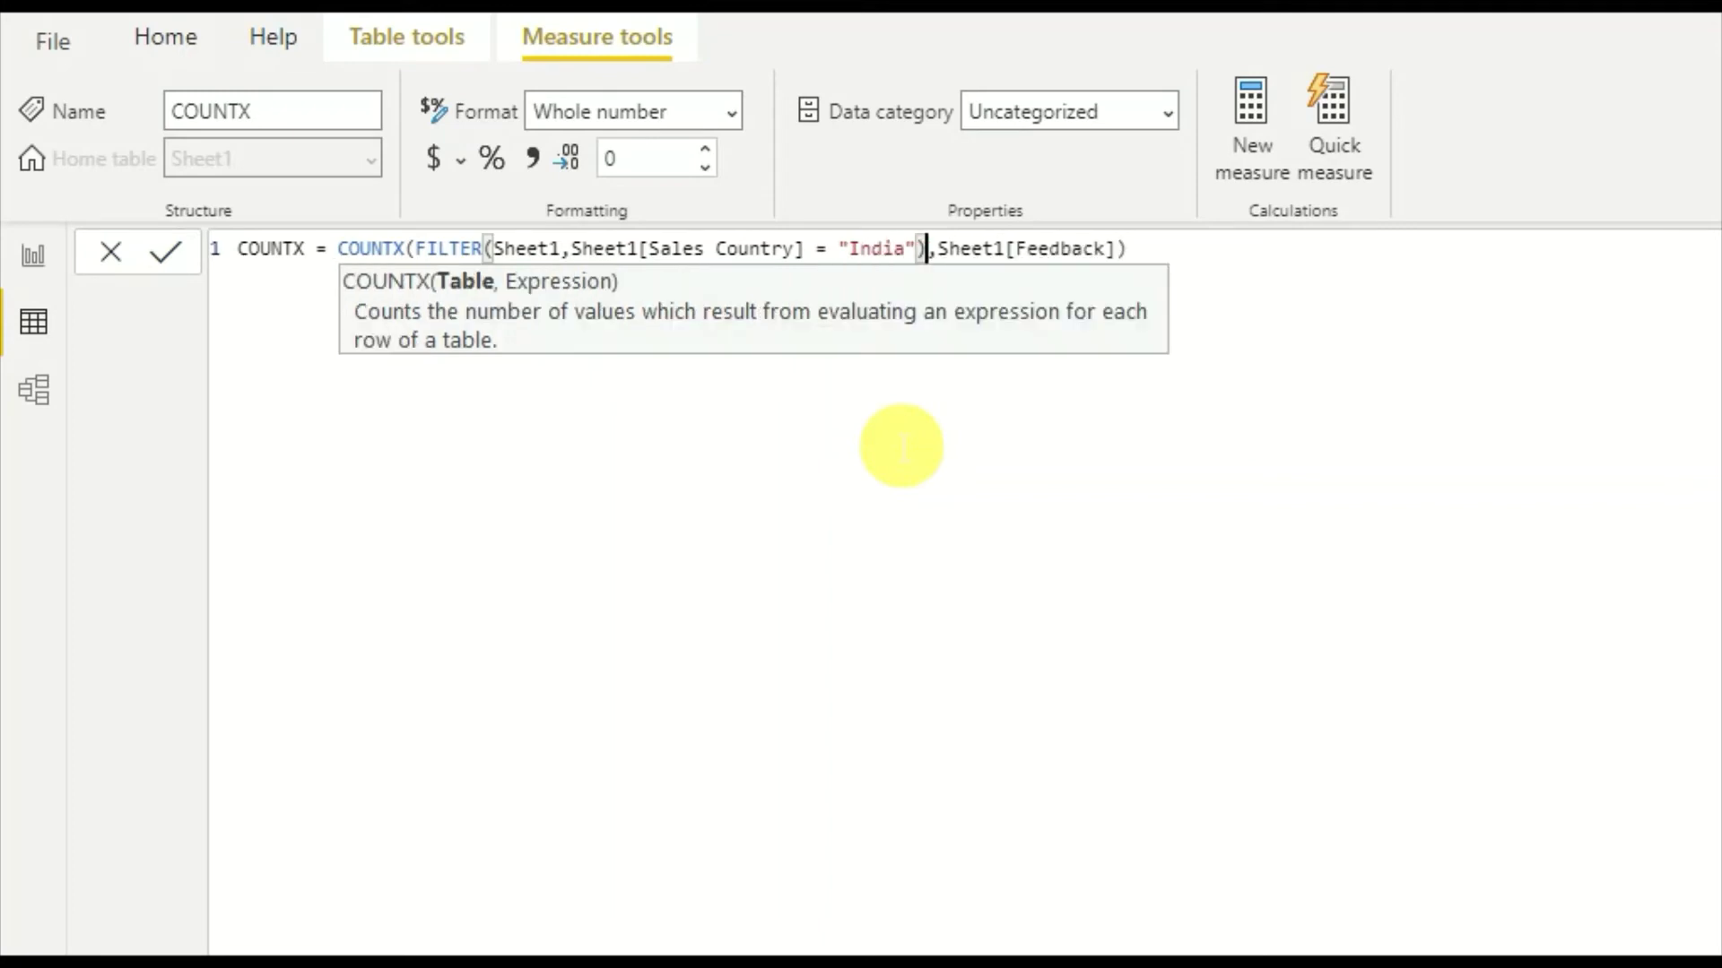
pyautogui.press('Right')
pyautogui.press('Right')
pyautogui.press('Right')
pyautogui.press('Right')
pyautogui.press('Right')
pyautogui.press('Right')
pyautogui.press('Right')
pyautogui.press('Right')
pyautogui.press('Right')
pyautogui.press('Right')
pyautogui.press('Right')
pyautogui.press('Right')
pyautogui.press('Right')
pyautogui.press('Right')
pyautogui.press('Right')
pyautogui.press('Right')
pyautogui.press('Right')
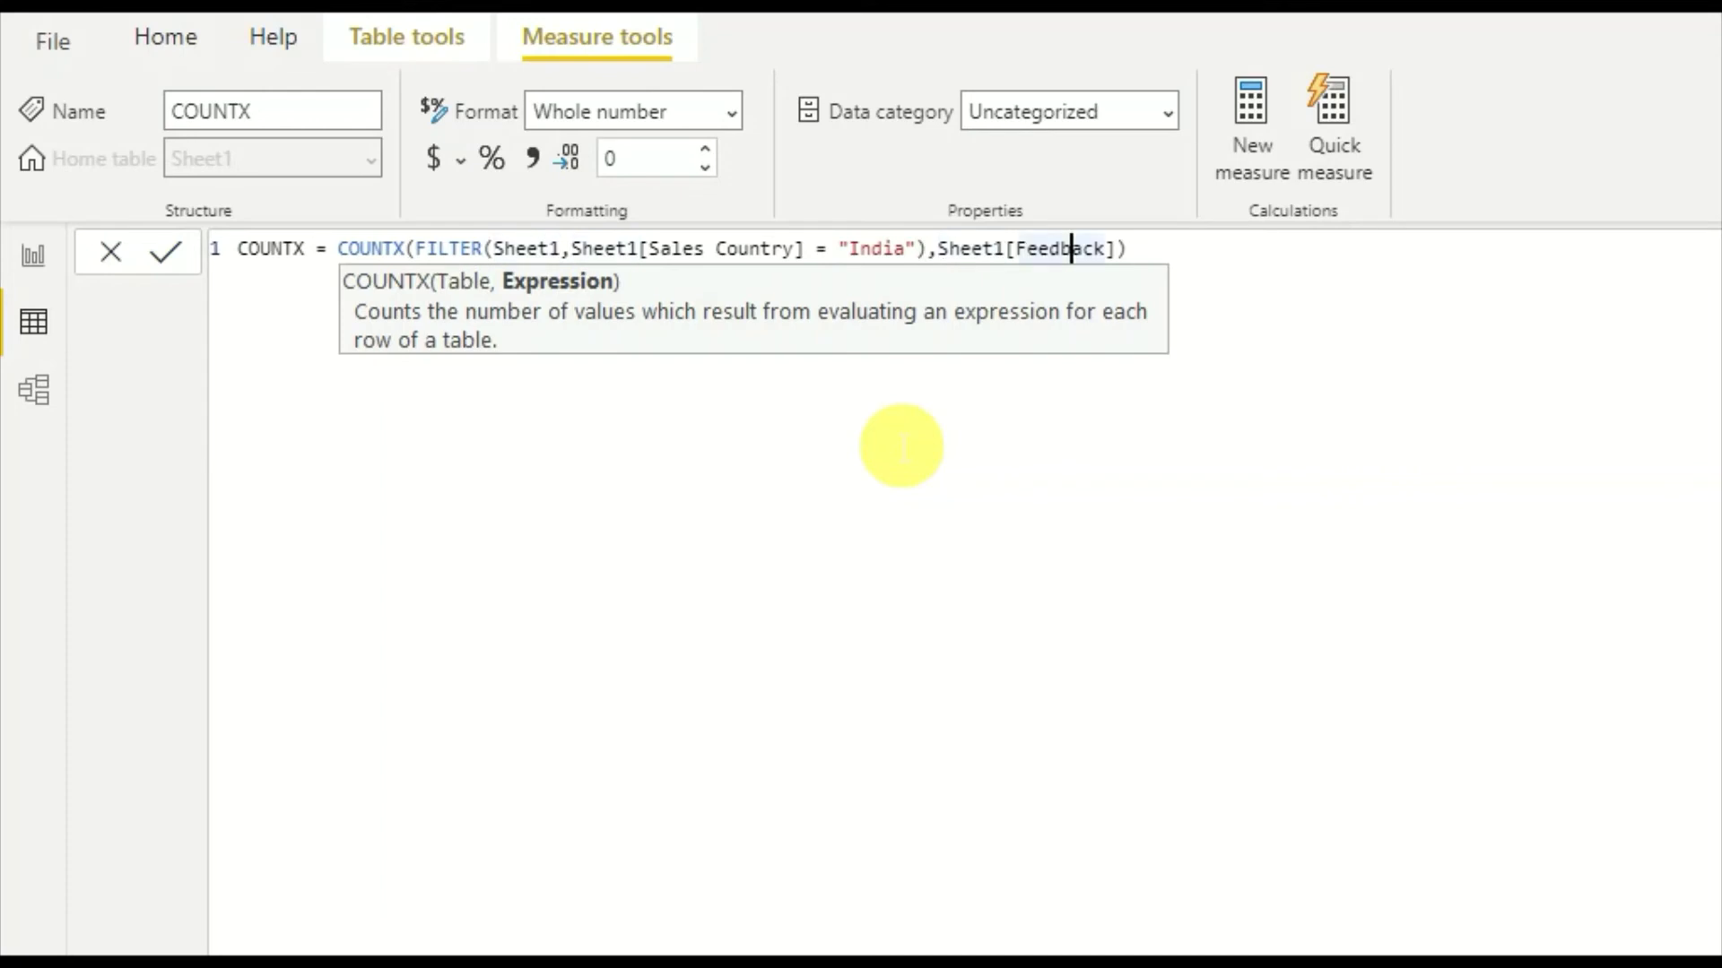
pyautogui.press('Right')
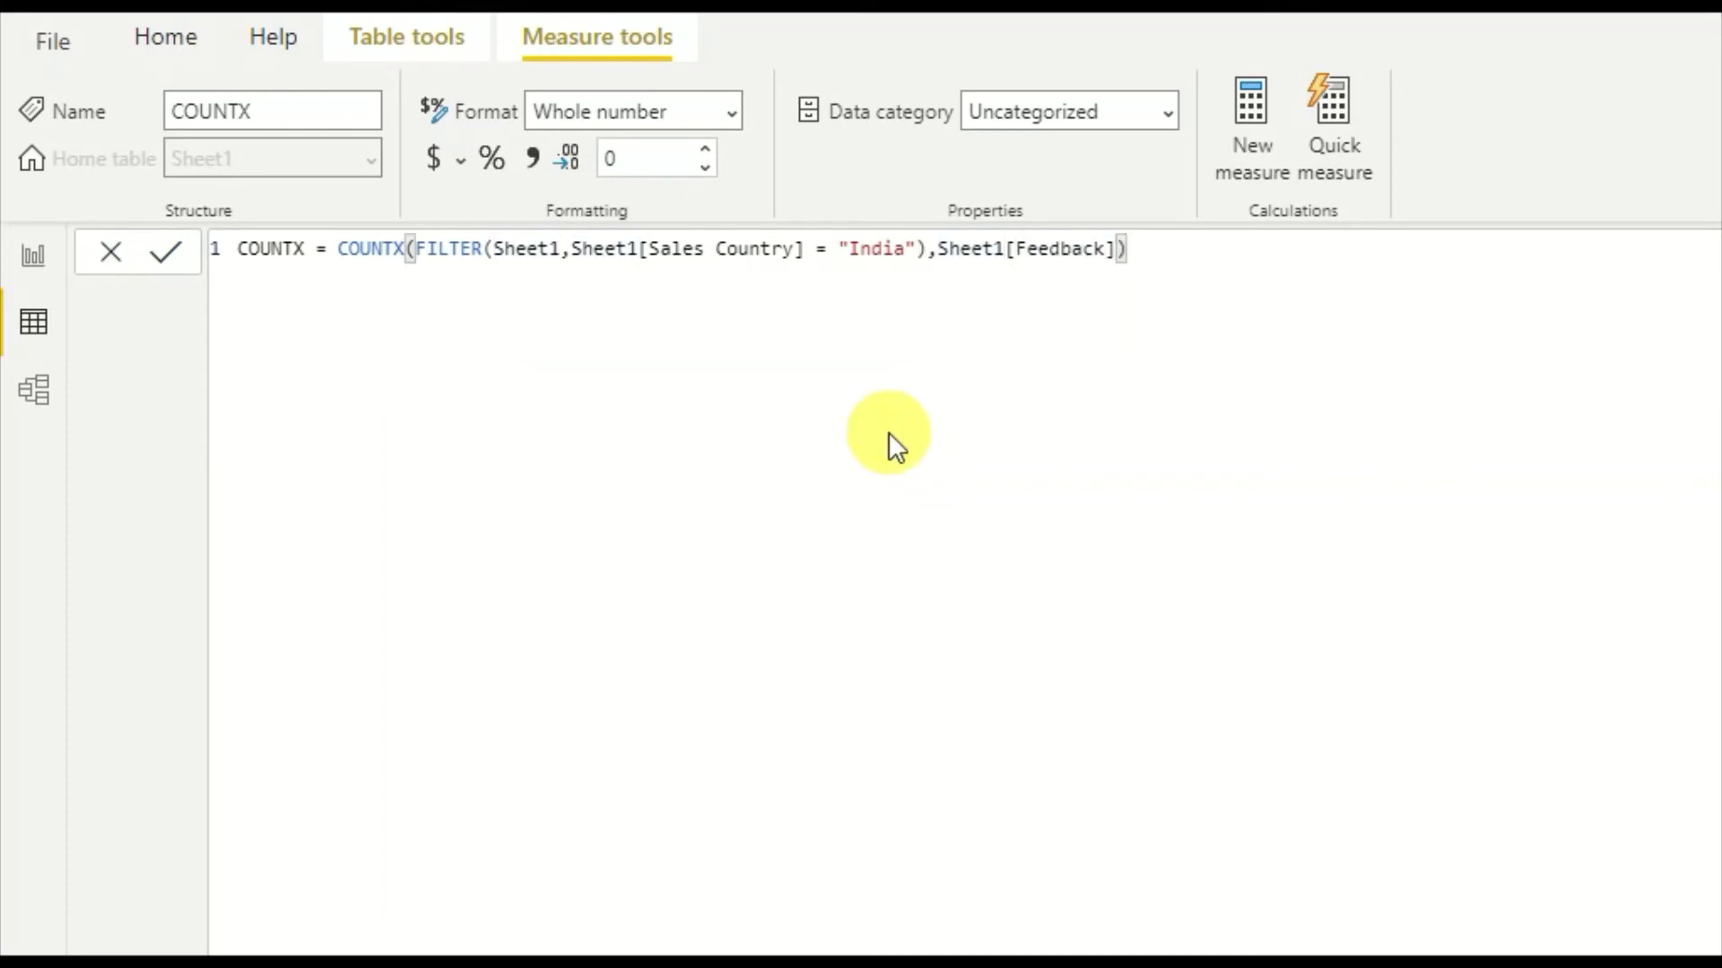
pyautogui.press('Return')
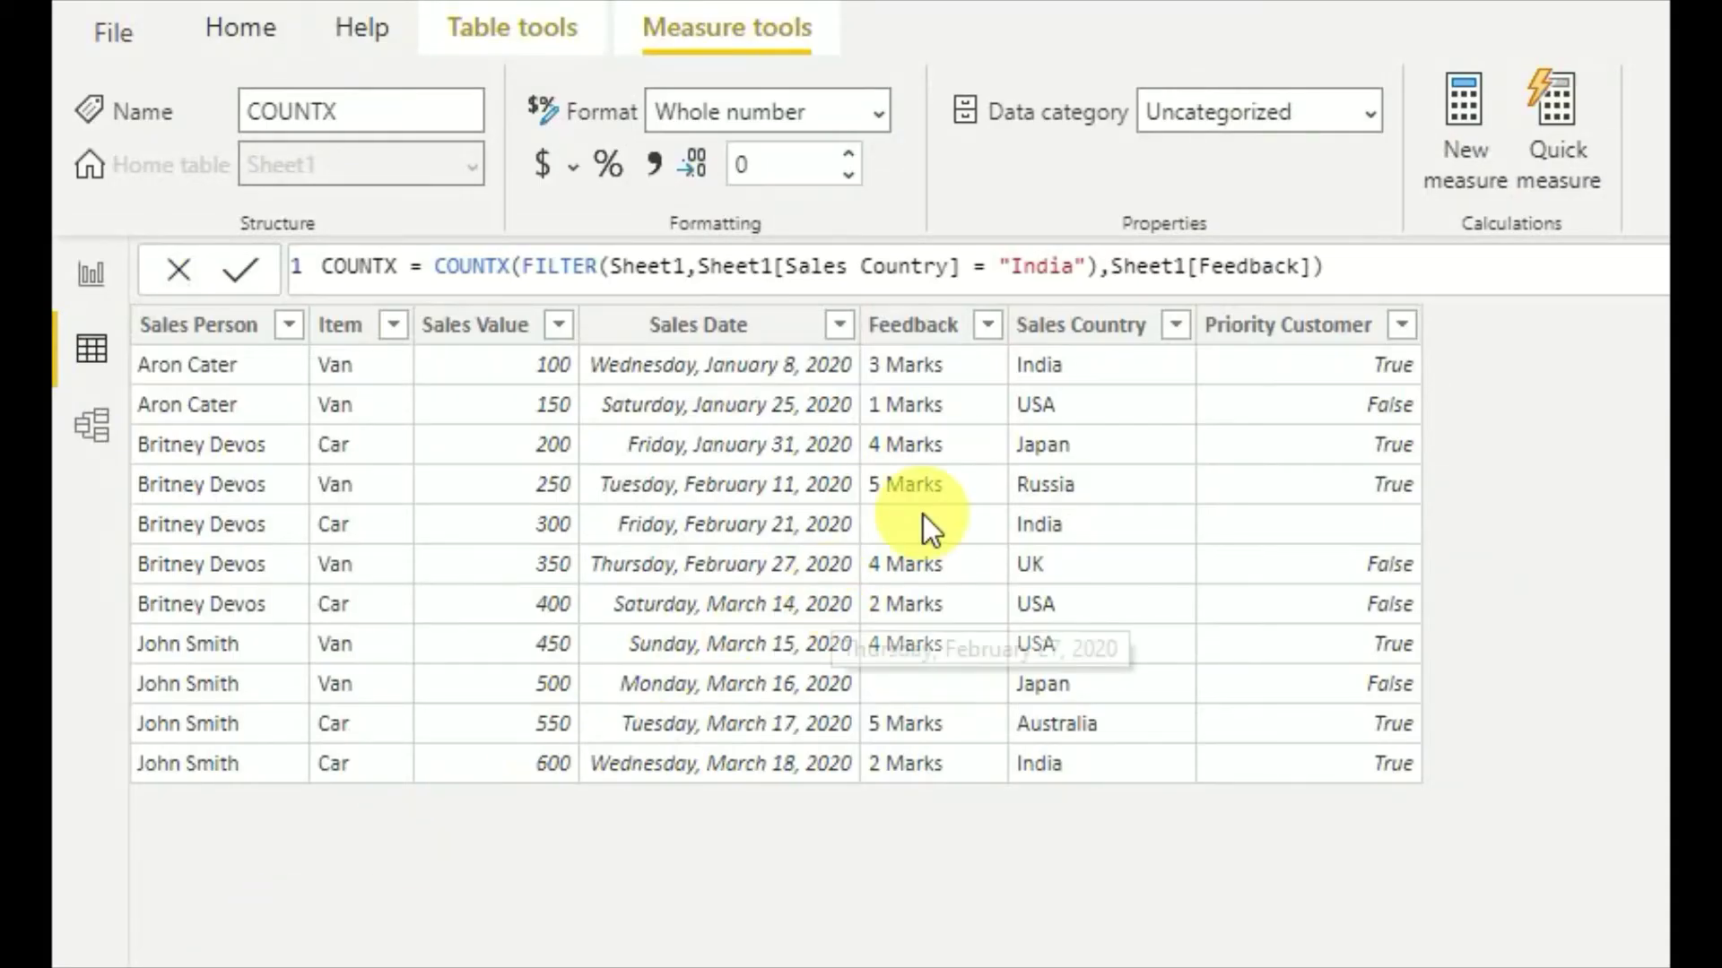
# Step: Check the India rows in the Sales Country column of the data
pyautogui.click(1058, 375)
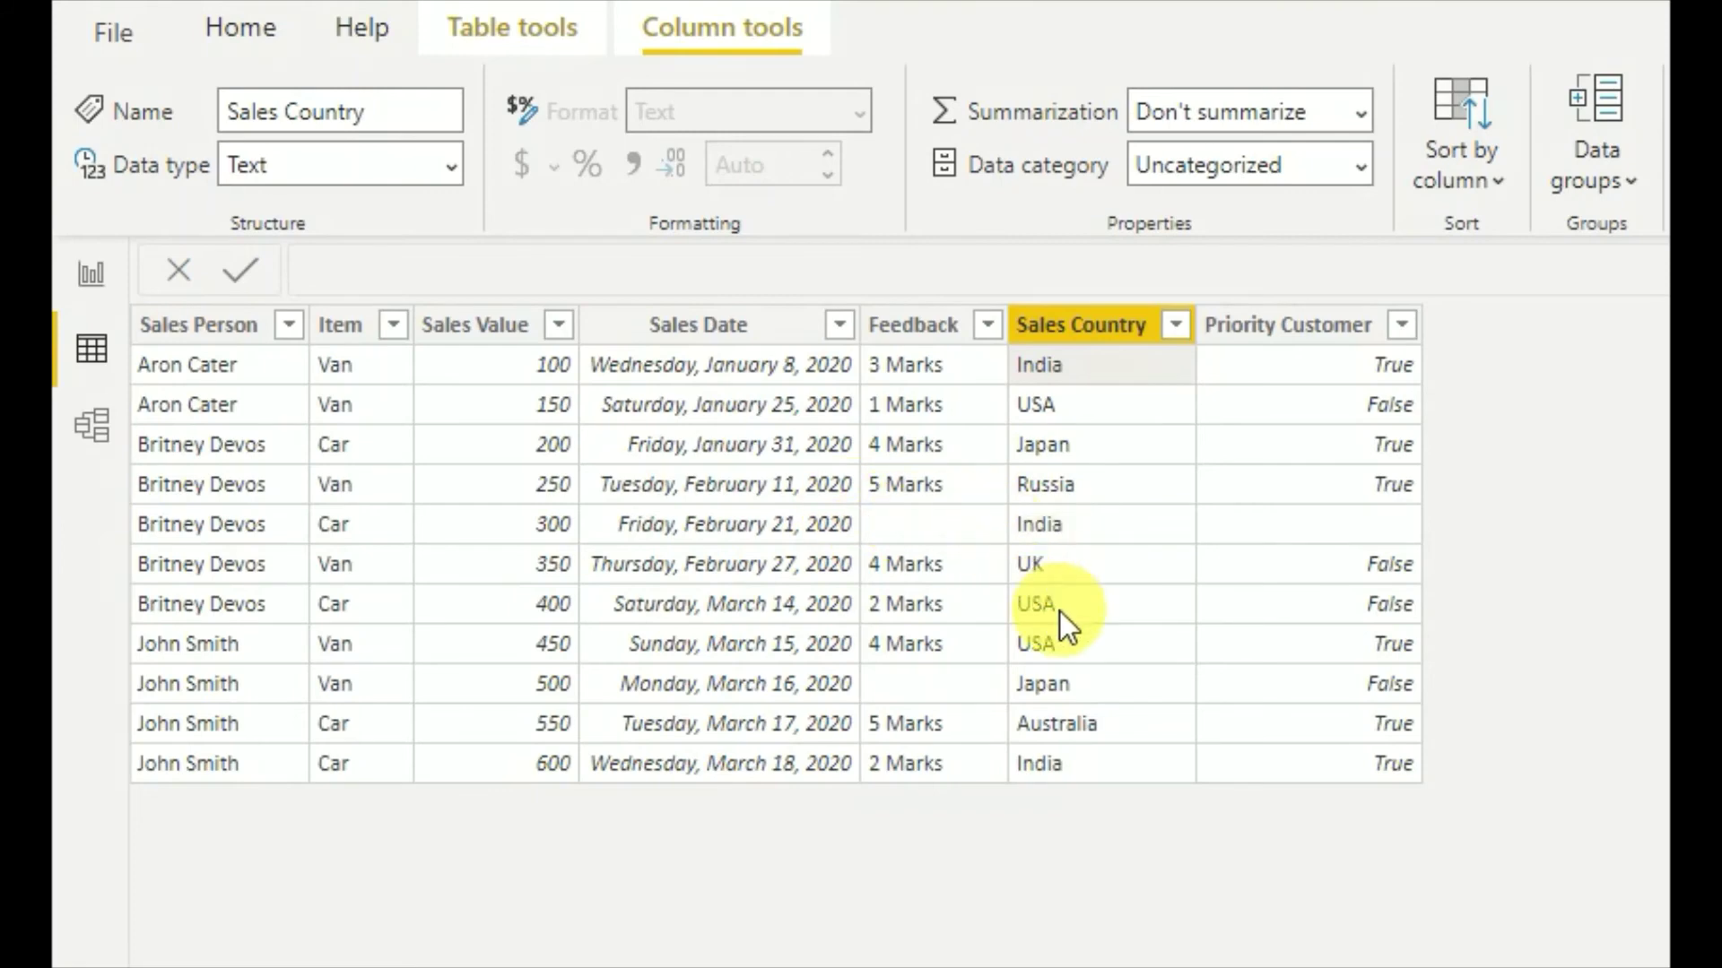
pyautogui.click(1058, 757)
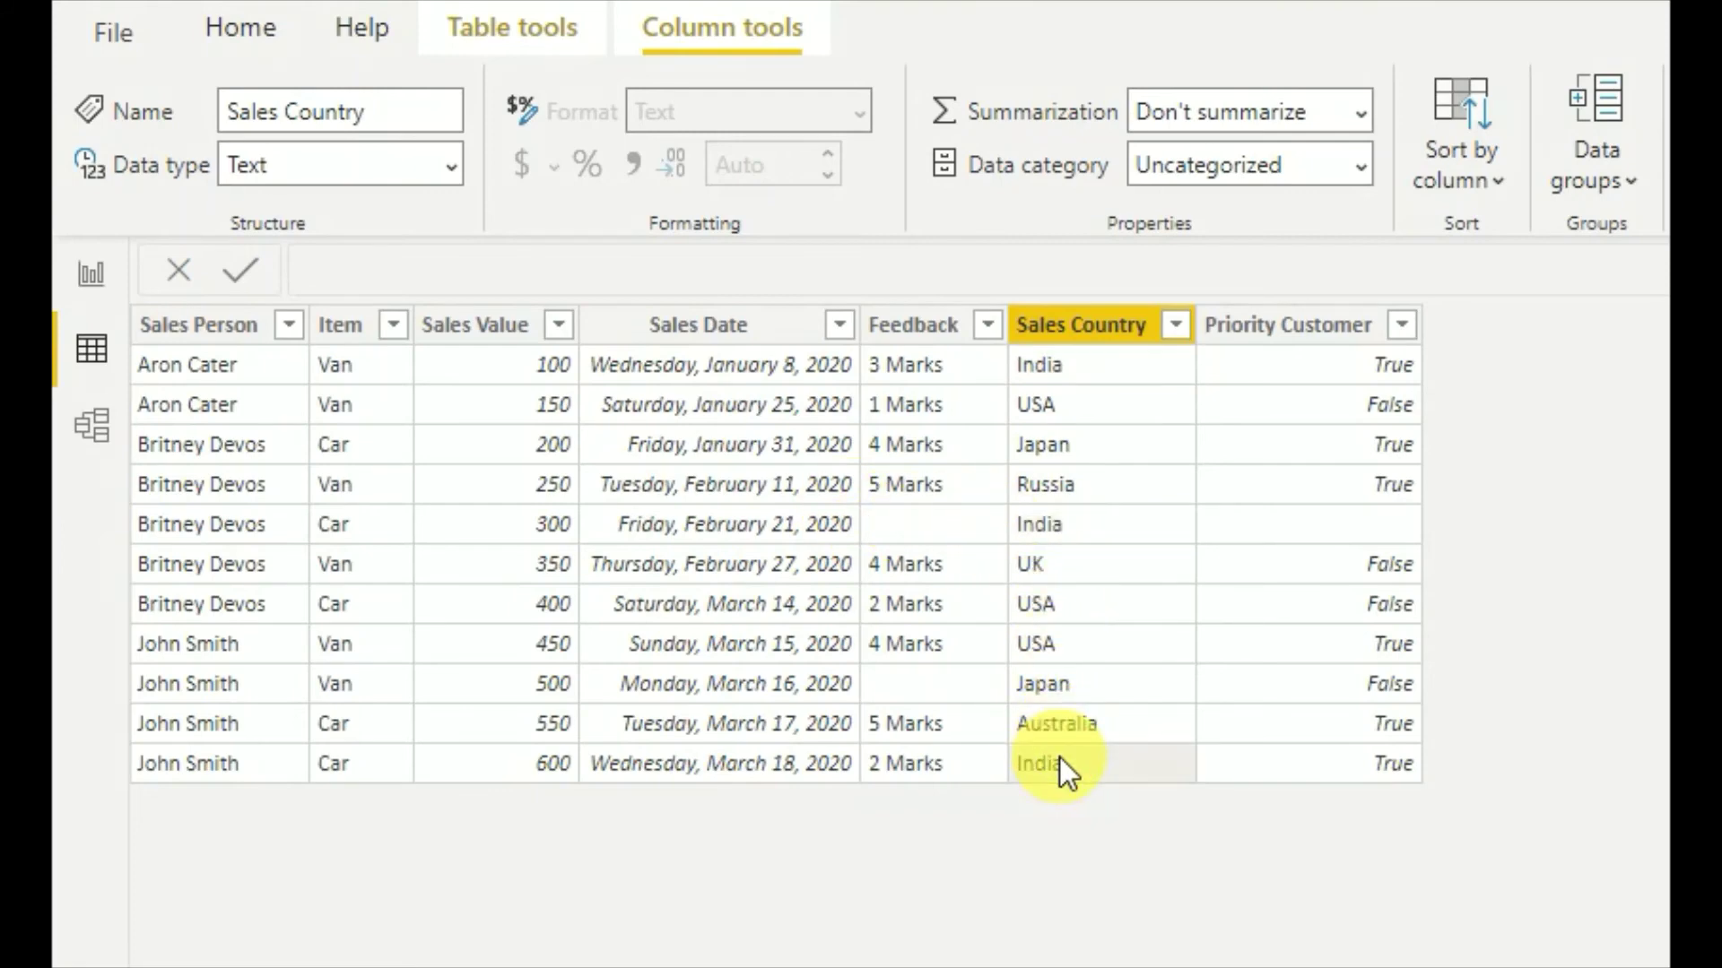
pyautogui.click(1069, 373)
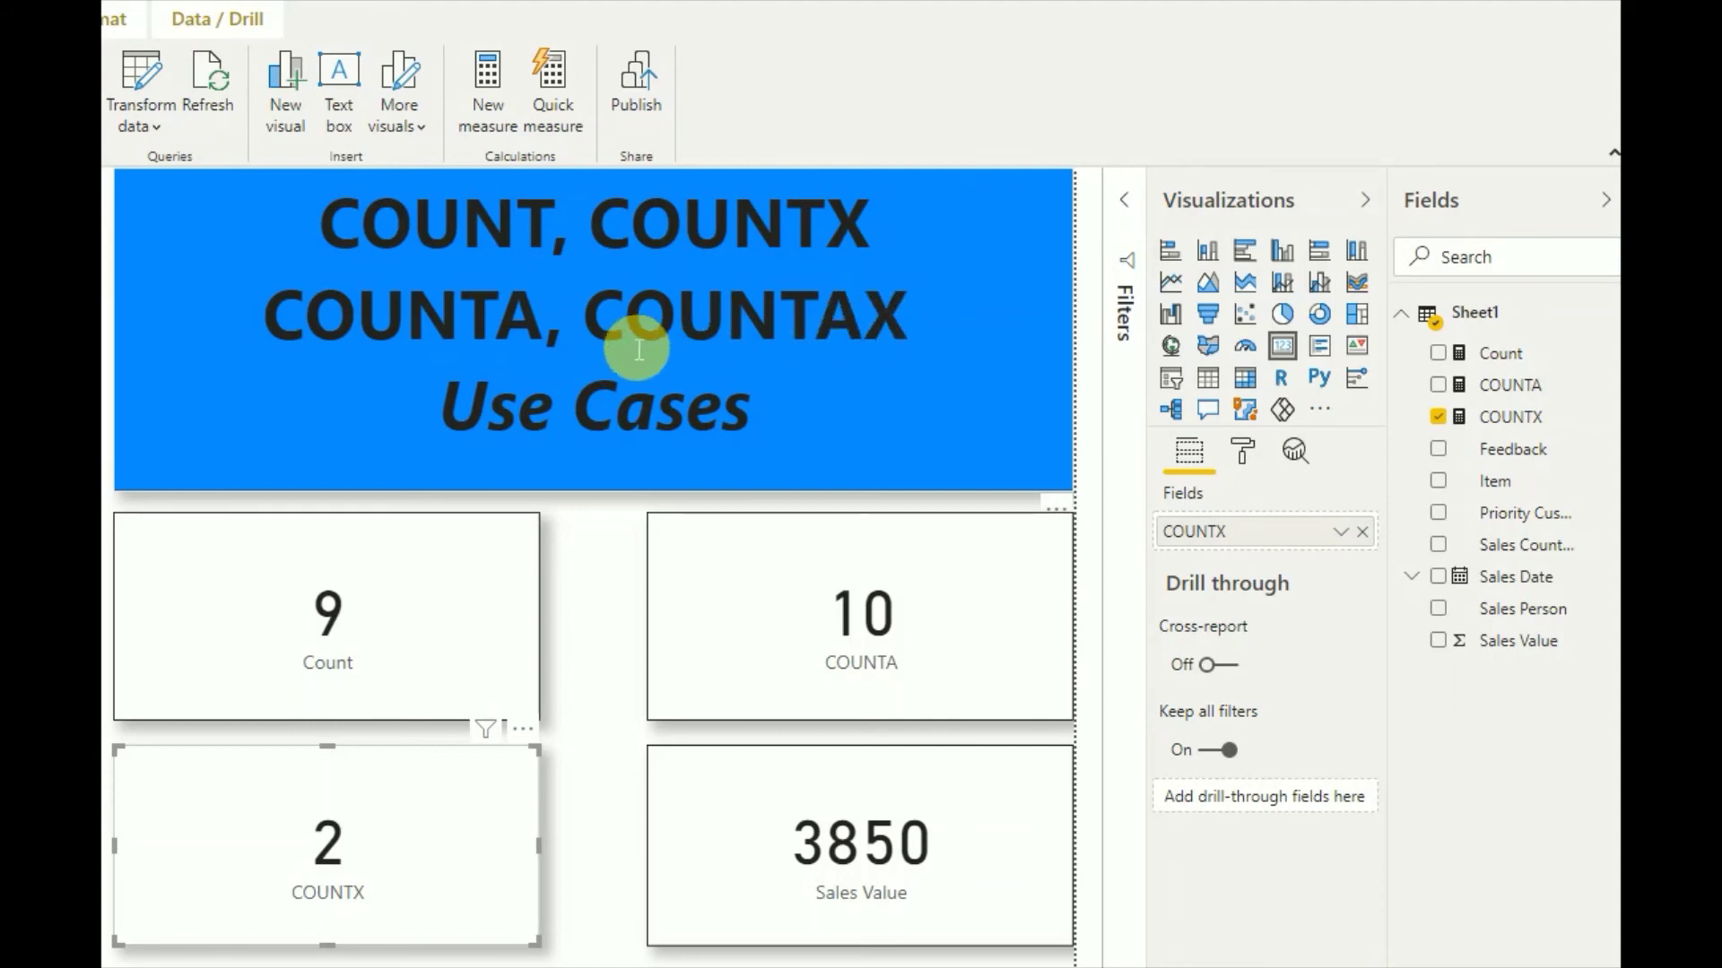
# Step: Select the words COUNTAX and COUNTX in the page title without changing it
pyautogui.moveTo(603, 338); pyautogui.dragTo(917, 324)
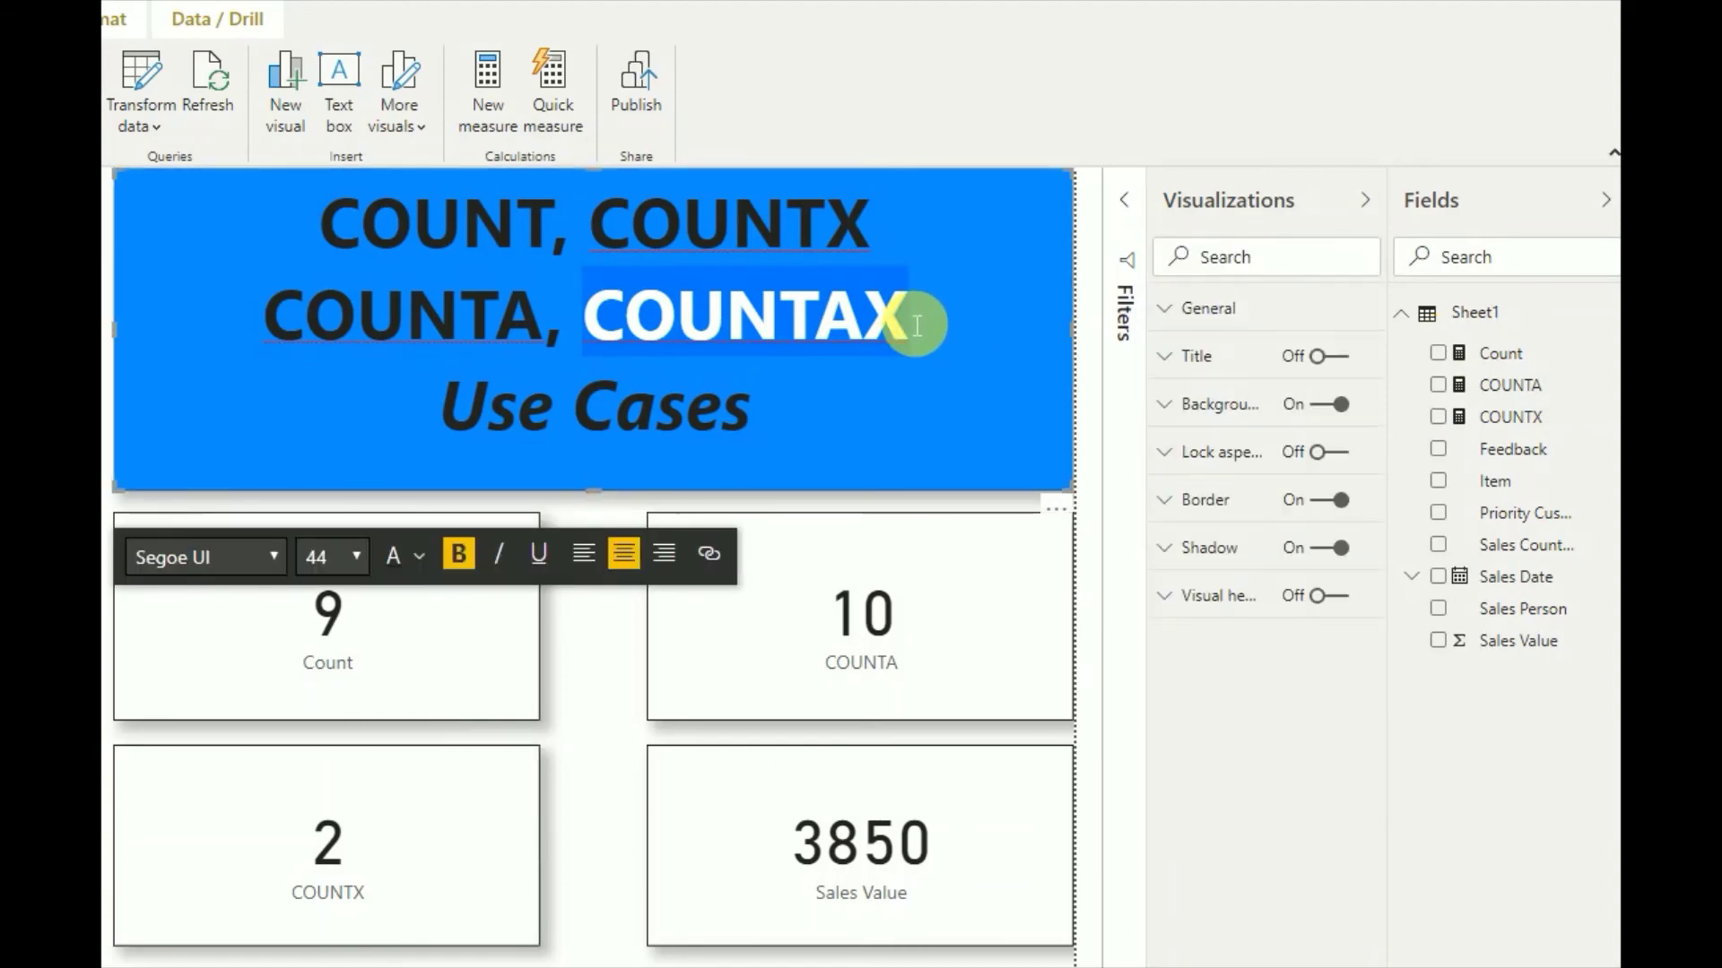
pyautogui.click(917, 325)
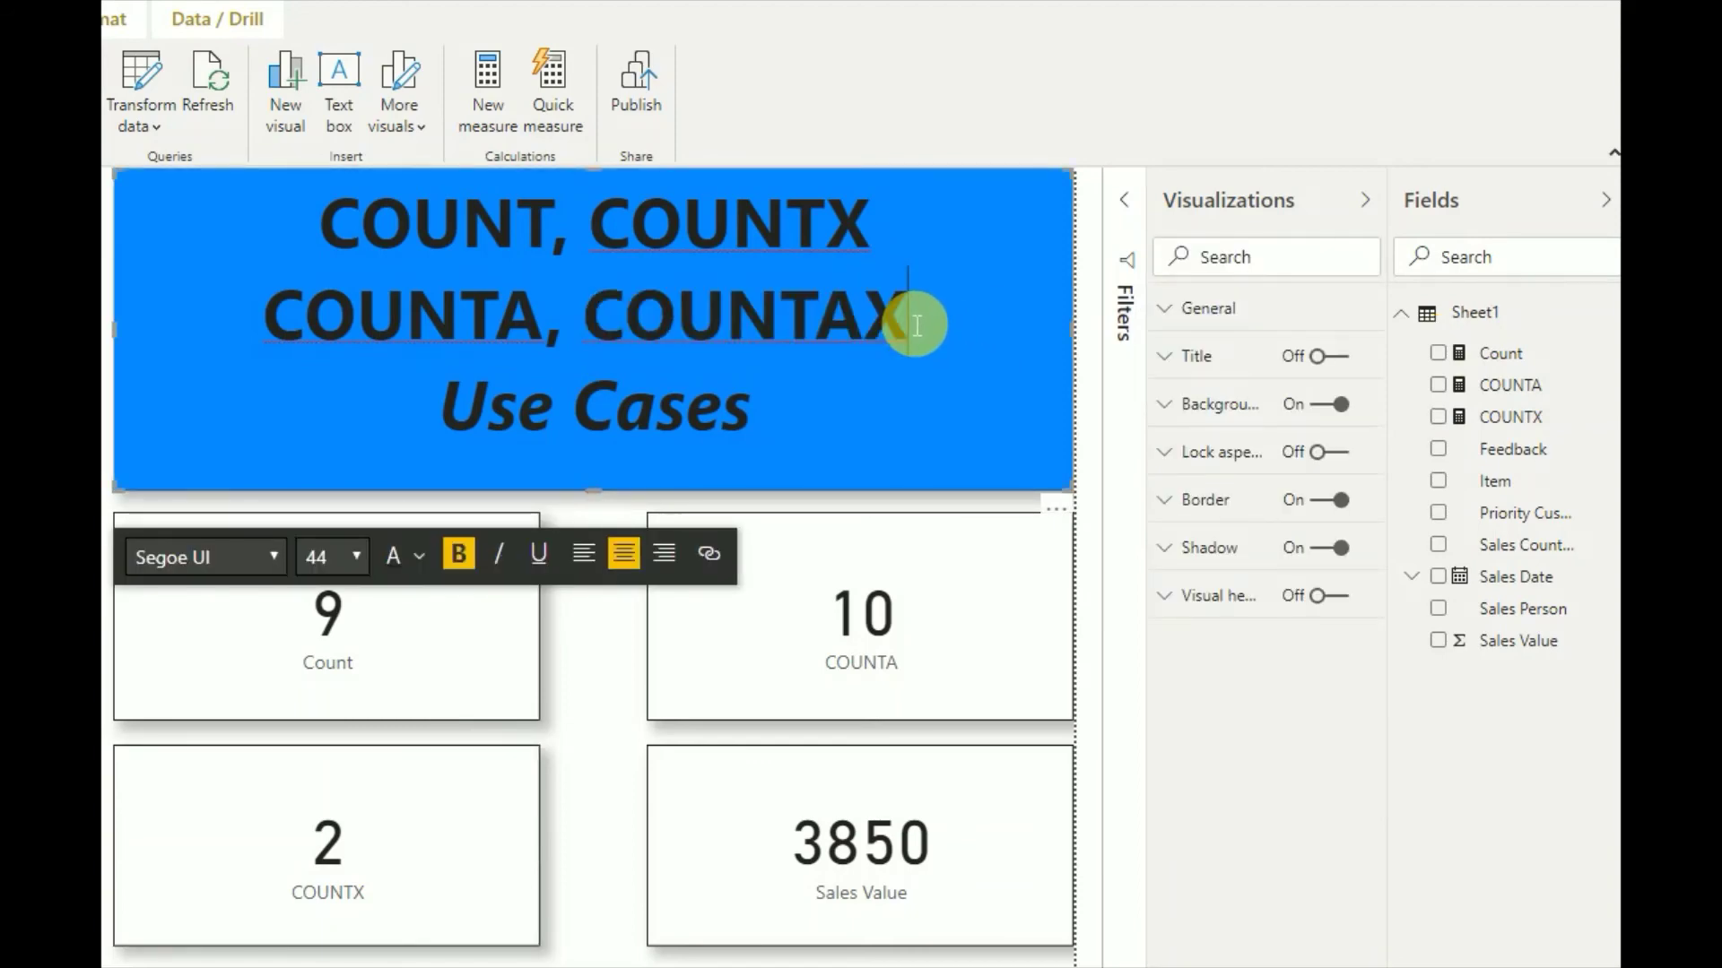
pyautogui.doubleClick(777, 244)
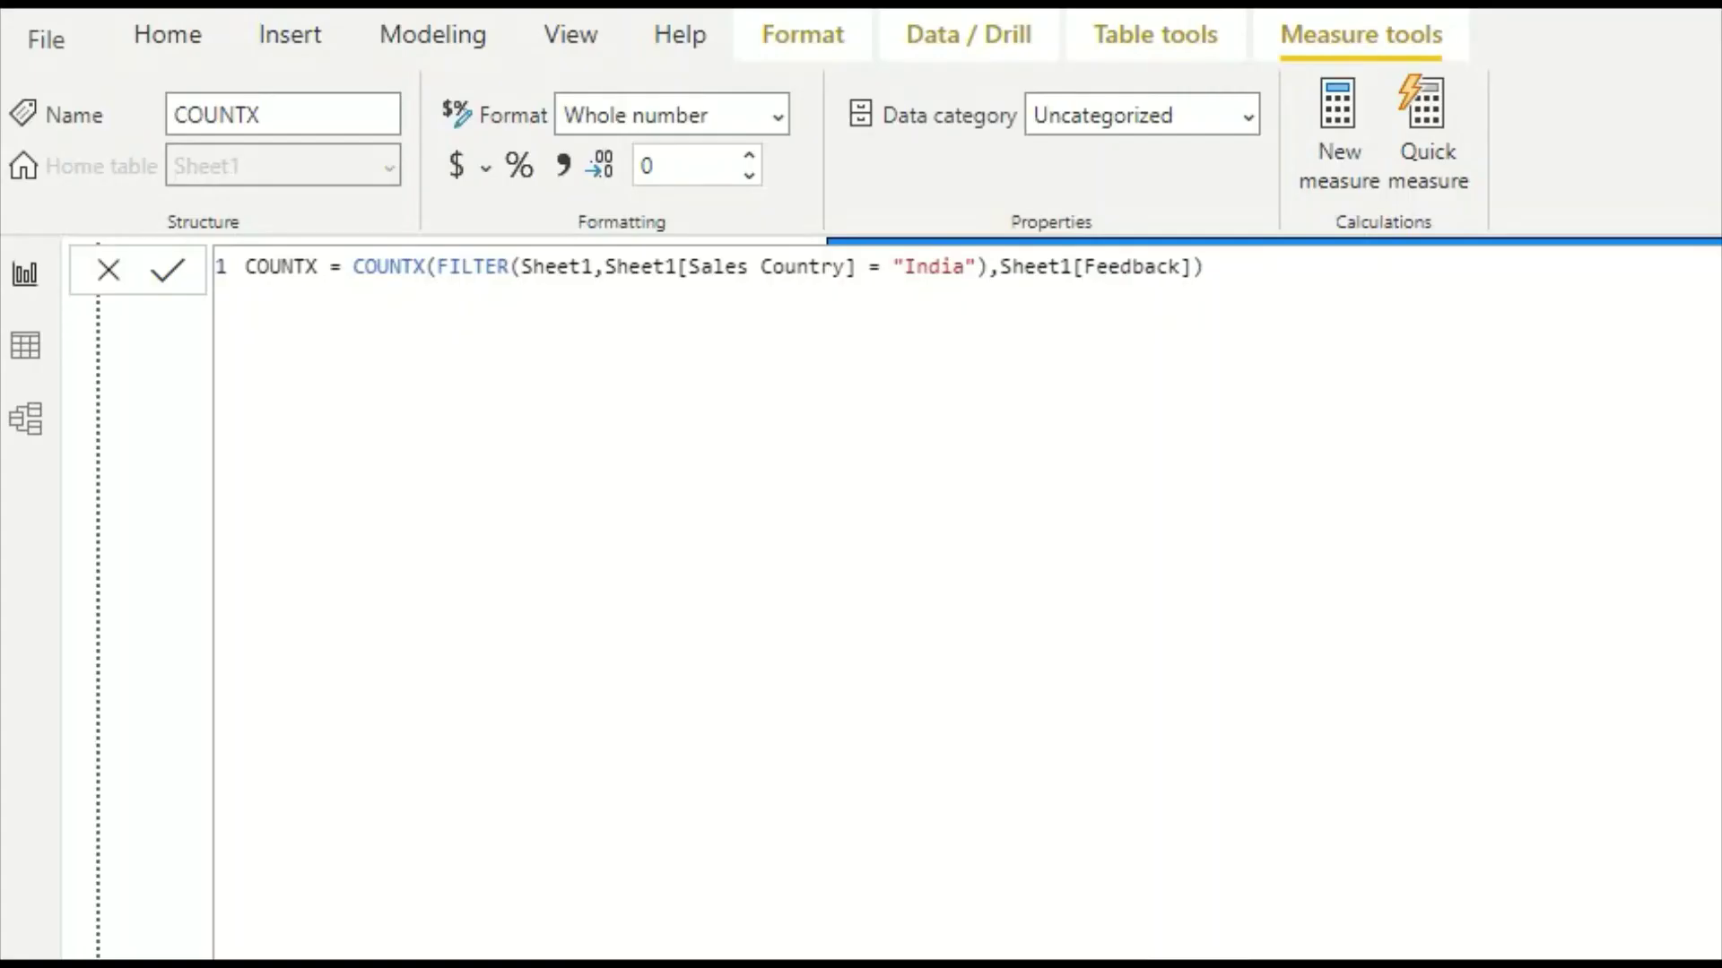
# Step: Switch COUNTX's counted column to Sheet1[Priority Customer] and select its broken card
pyautogui.doubleClick(1137, 289)
pyautogui.press('BackSpace')
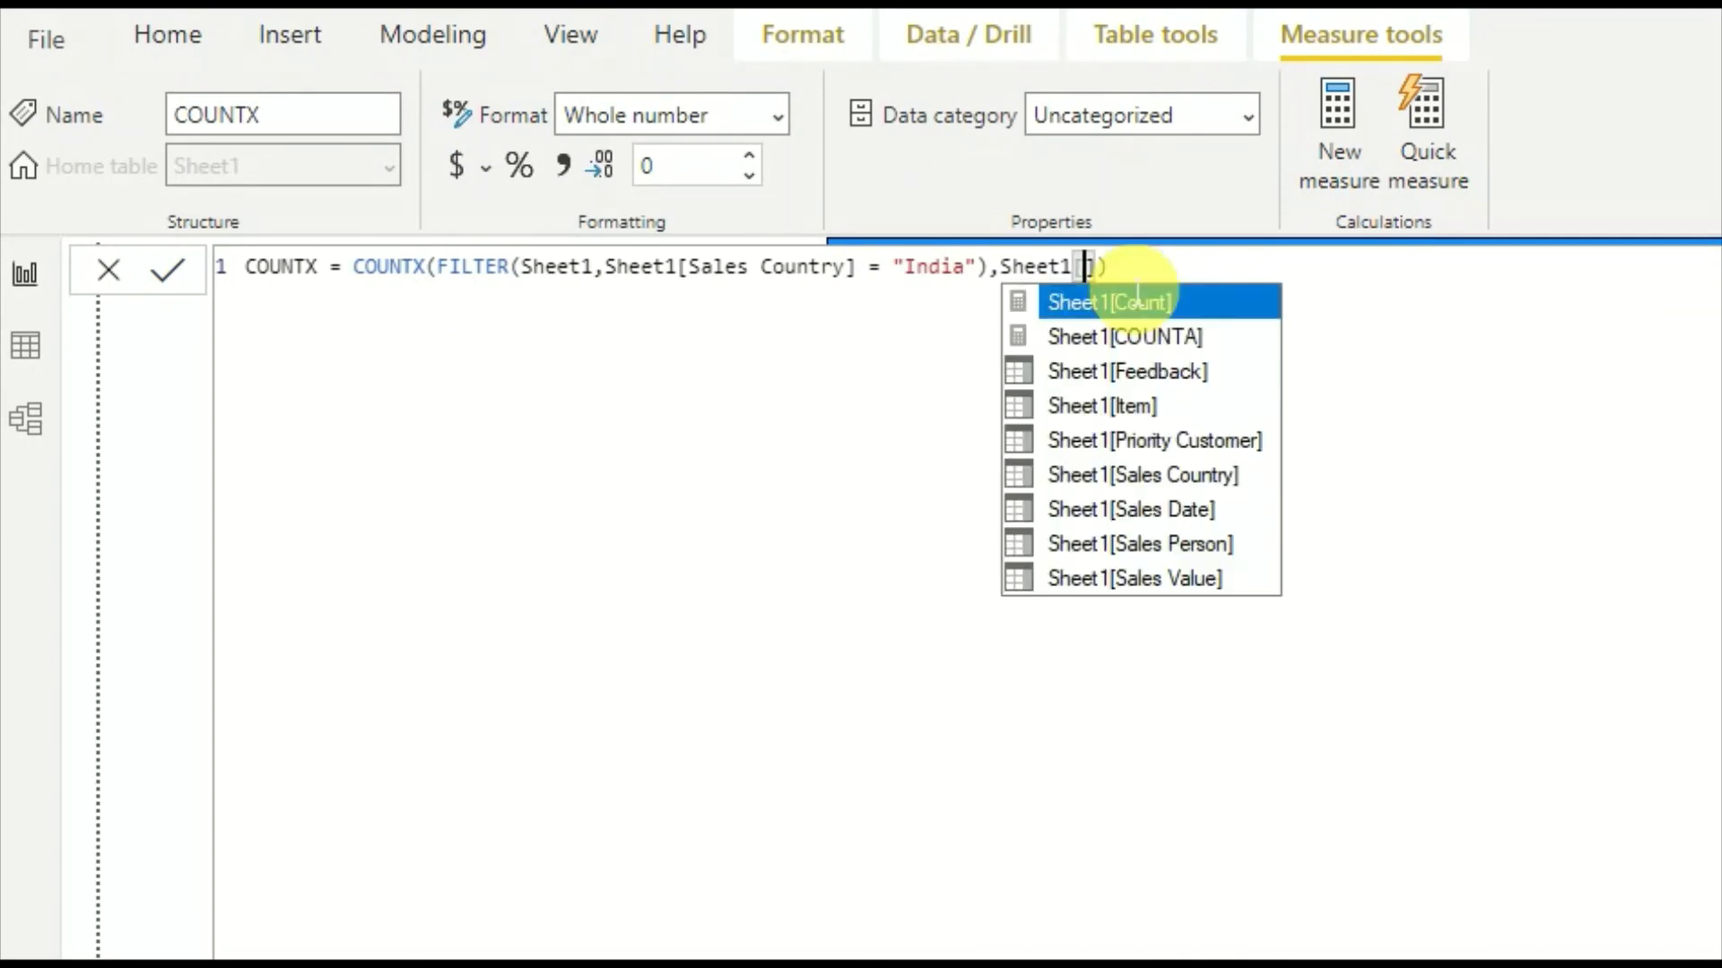
pyautogui.press('Down')
pyautogui.press('Down')
pyautogui.press('Down')
pyautogui.press('Down')
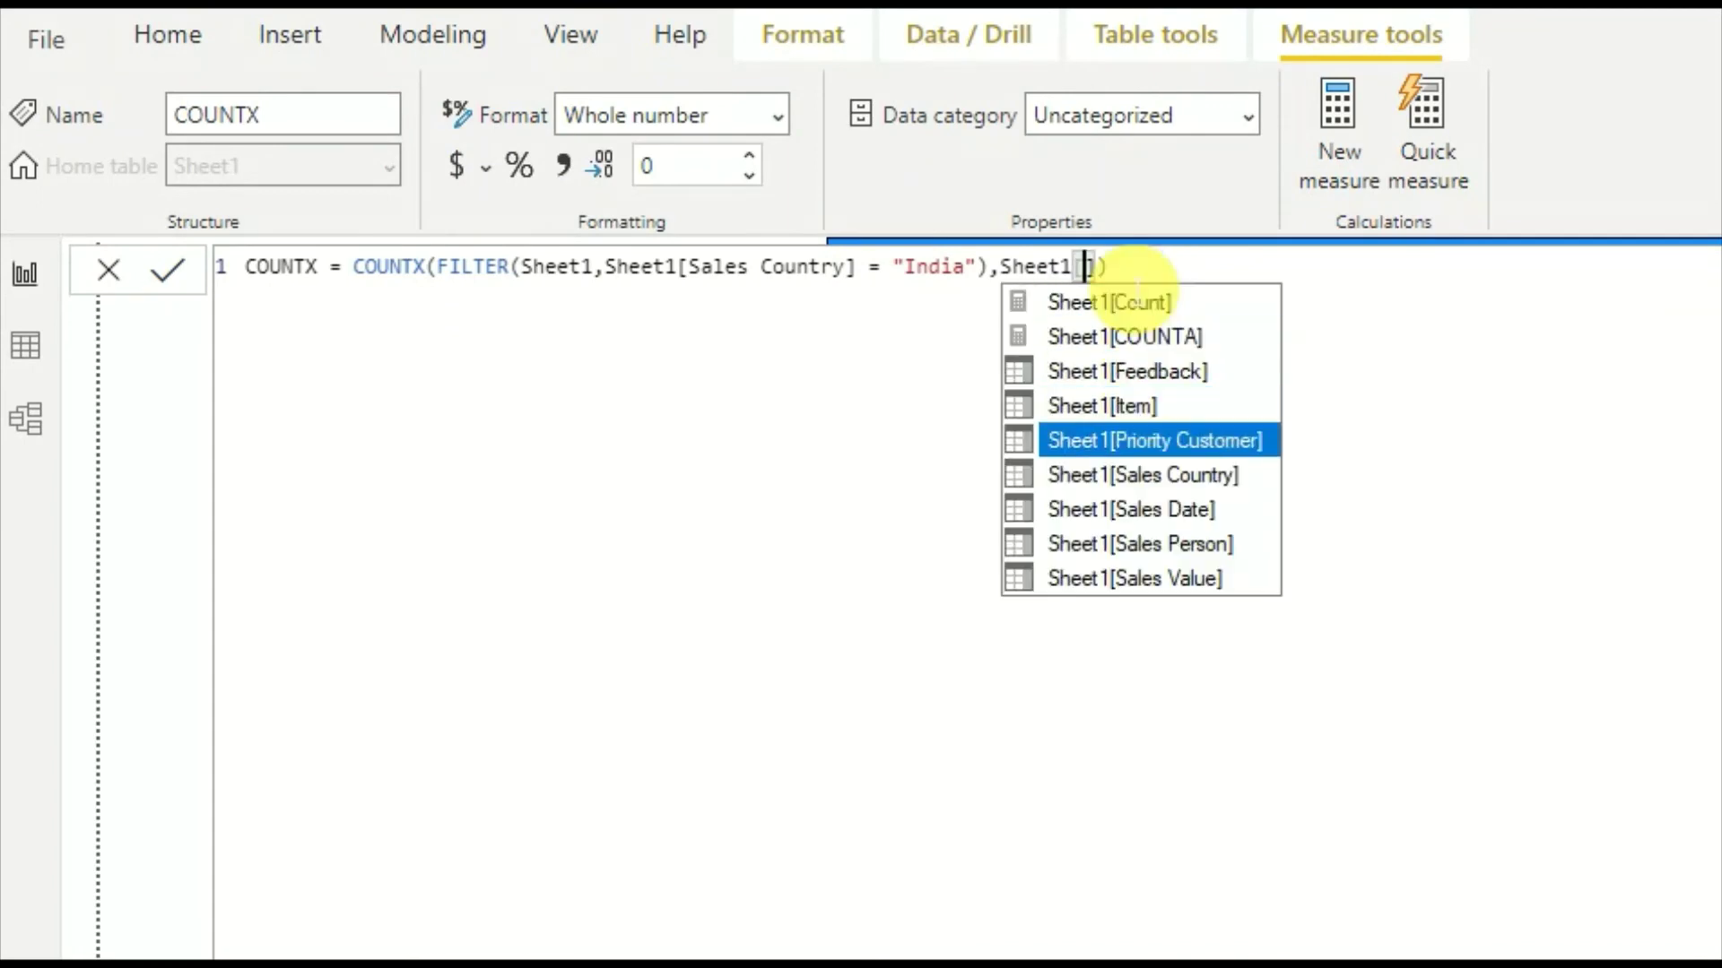
pyautogui.press('Tab')
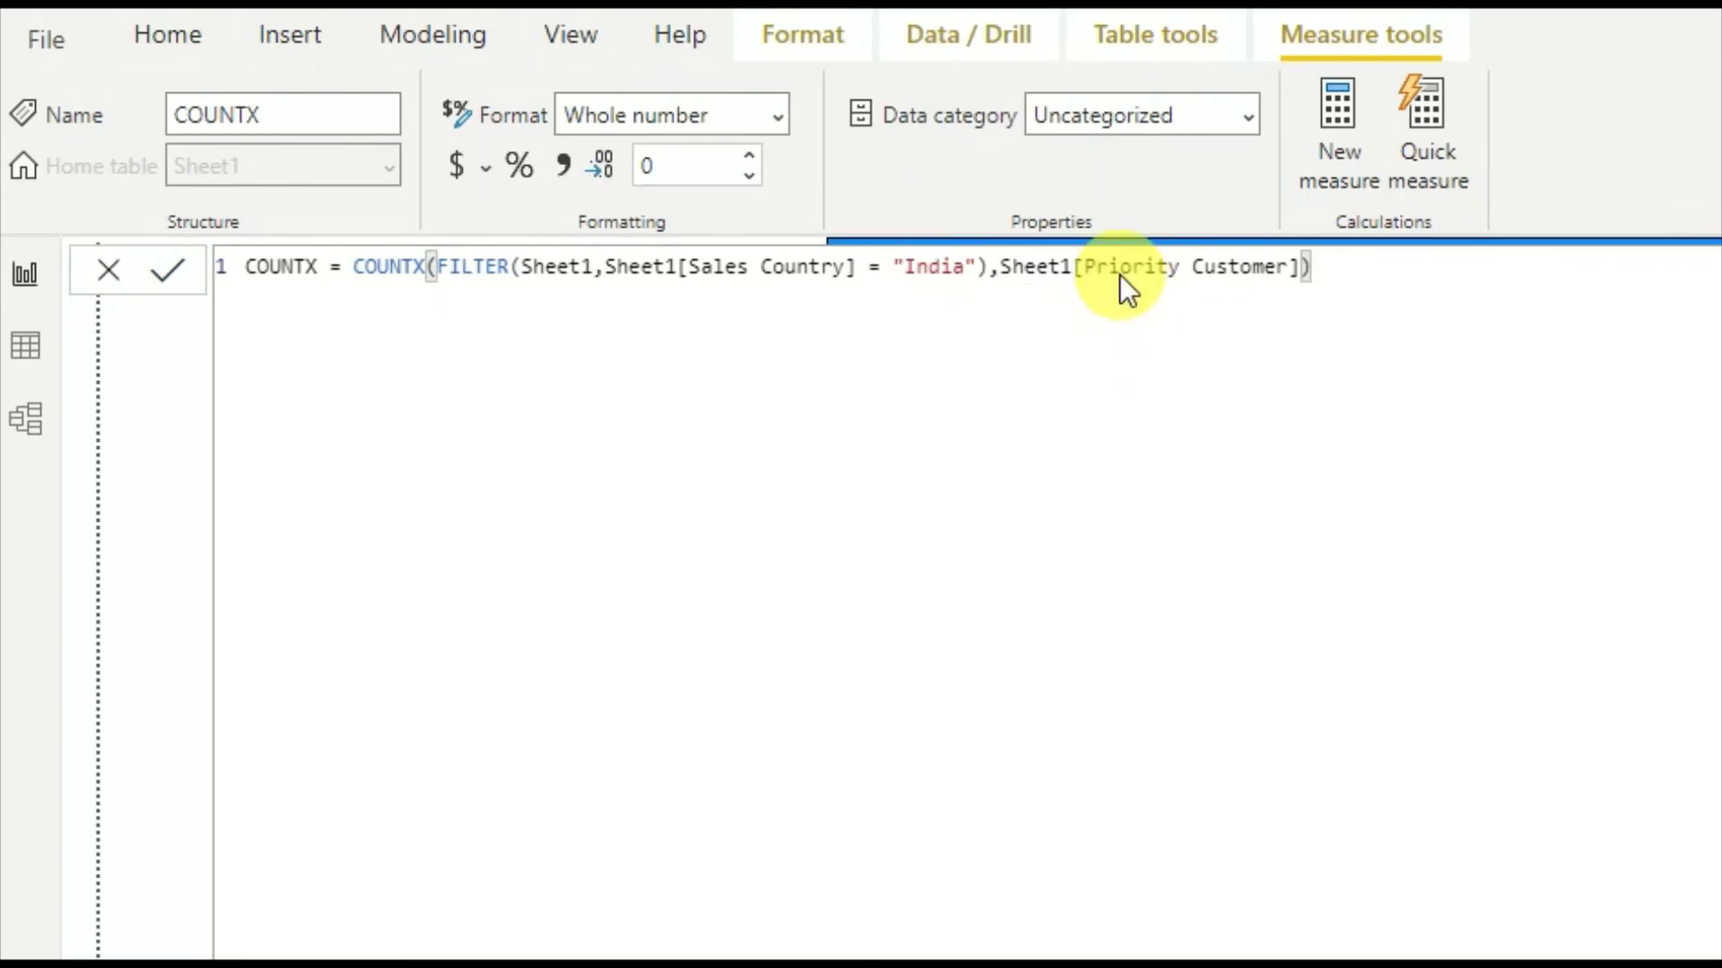
pyautogui.press('Return')
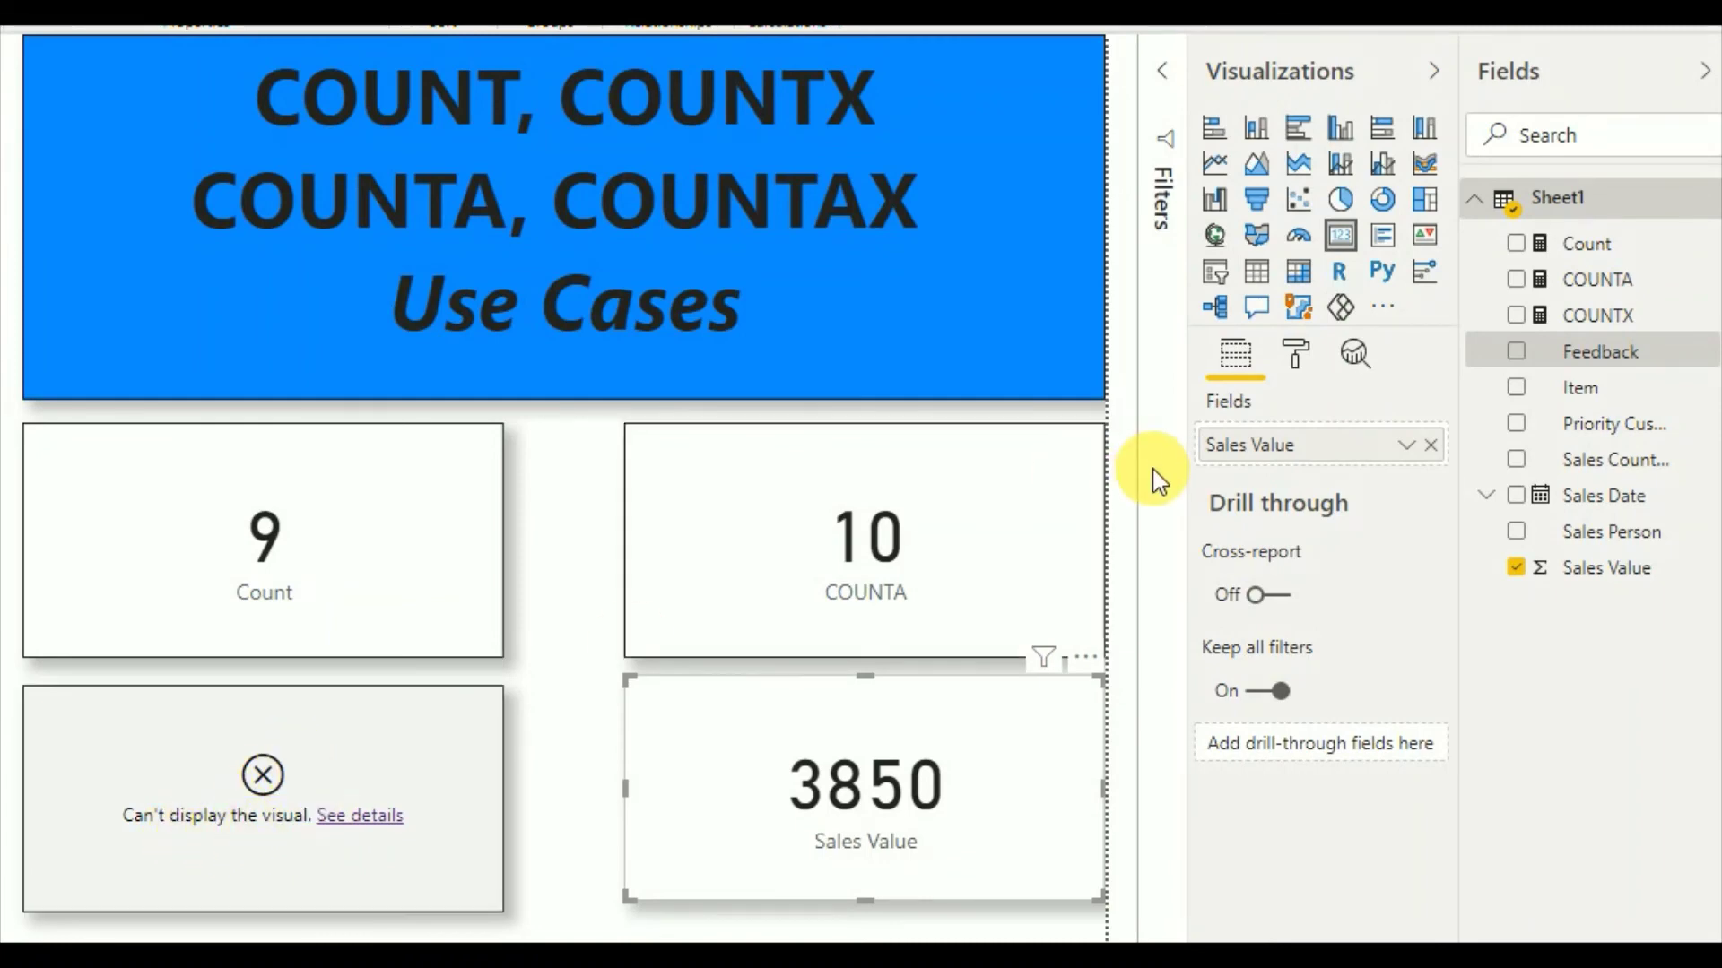
pyautogui.click(453, 733)
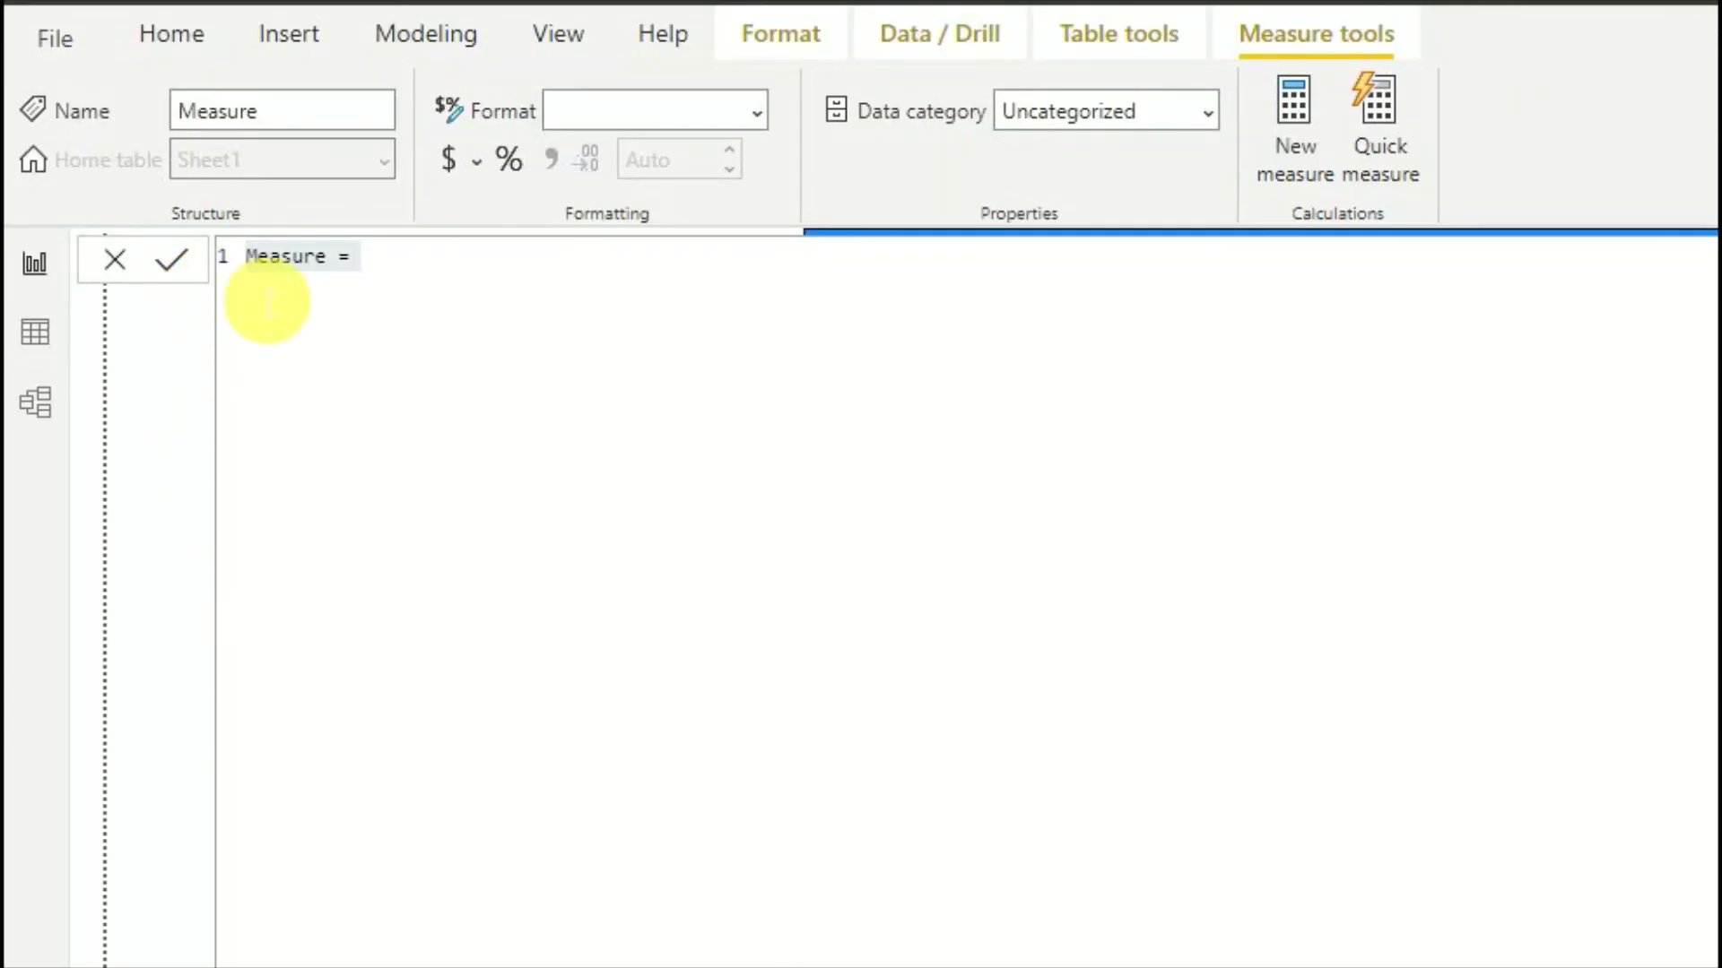
# Step: Rename the measure to COUNTAX and start the formula COUNTAX(FILTER(Sheet1
pyautogui.doubleClick(292, 283)
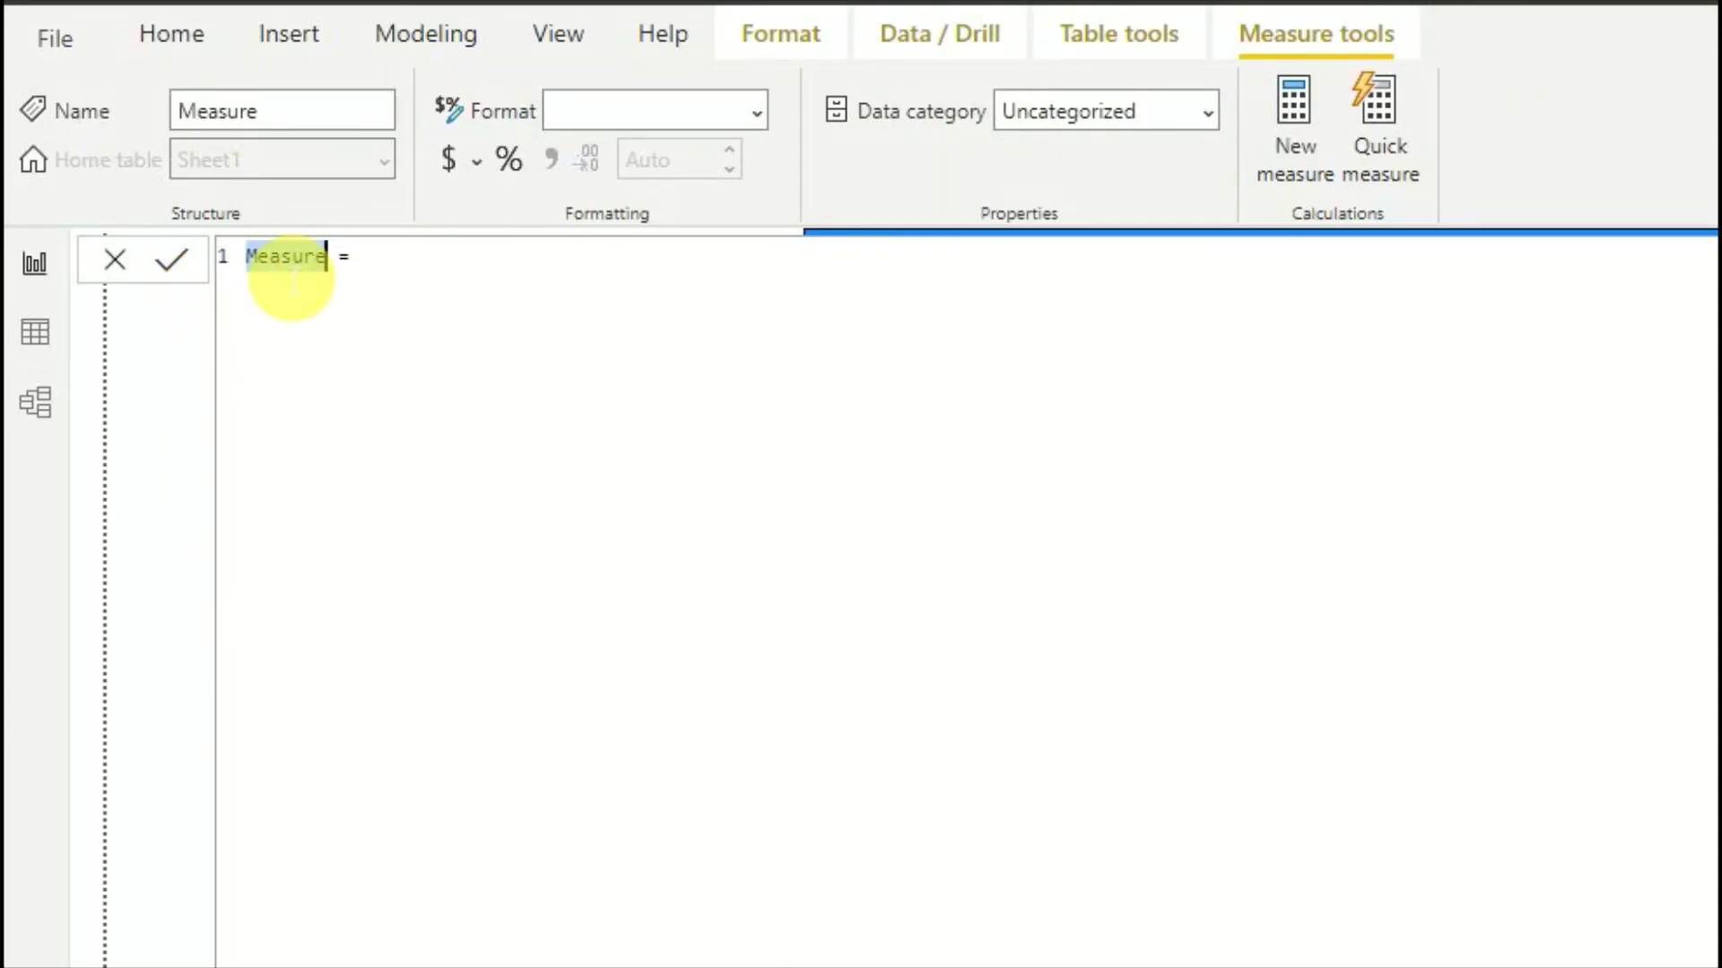
pyautogui.write('COUNTA')
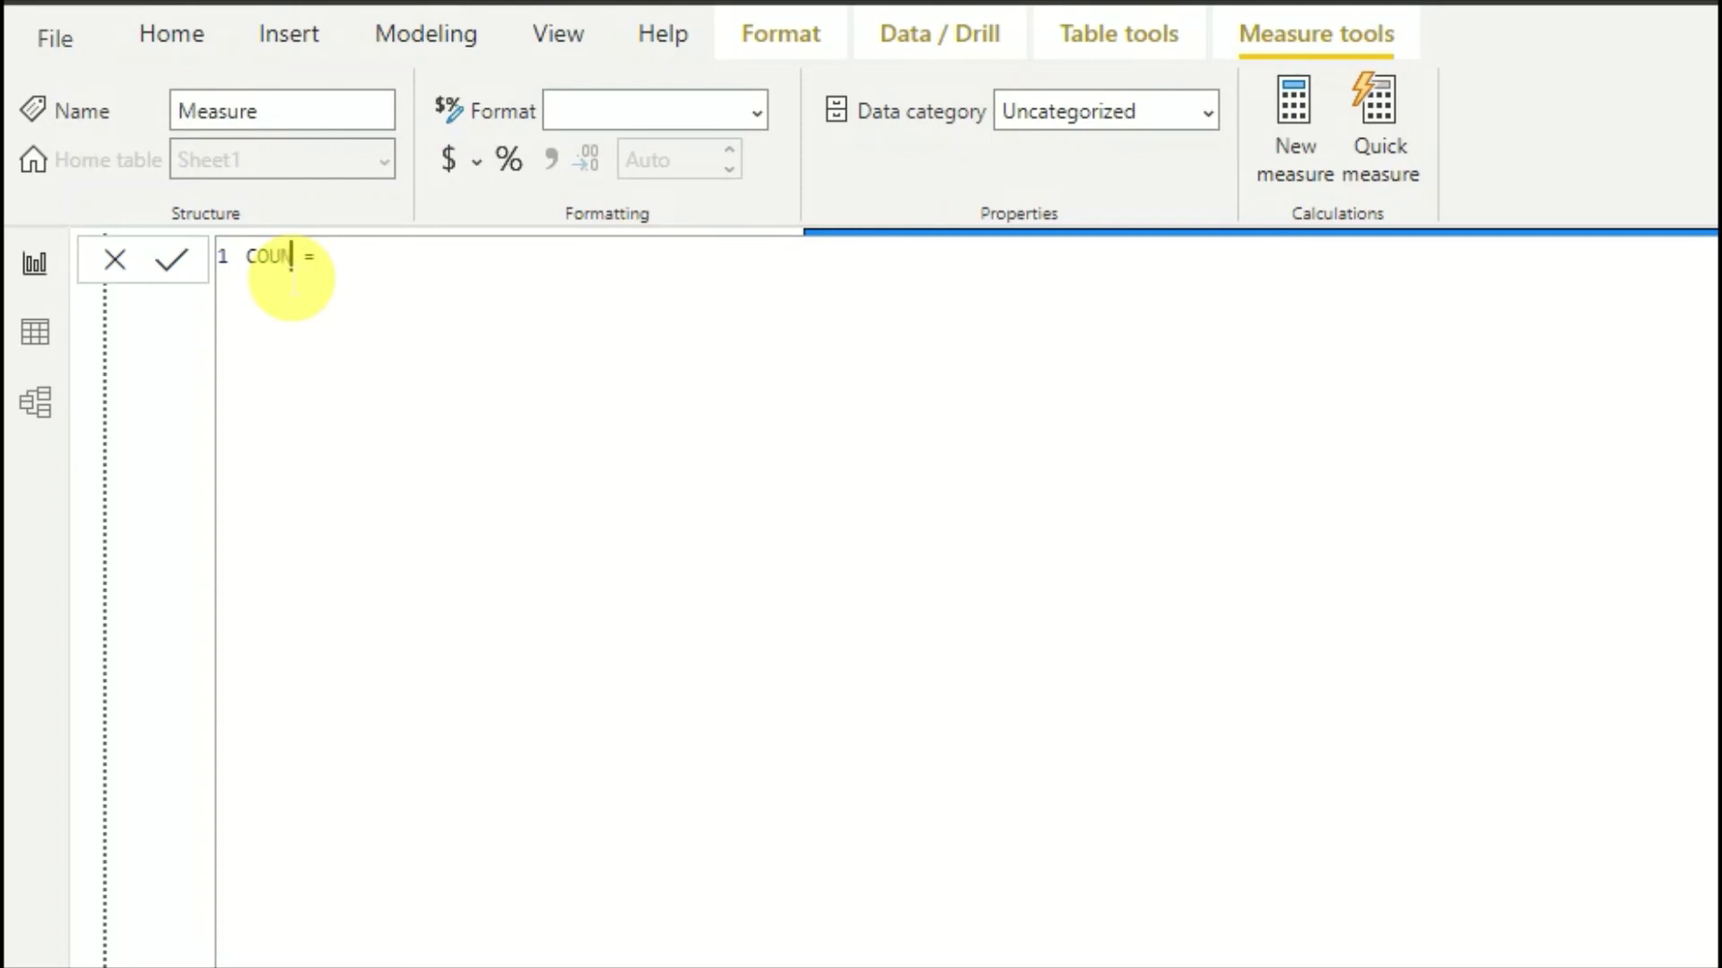
pyautogui.write('X')
pyautogui.press('End')
pyautogui.write('COU')
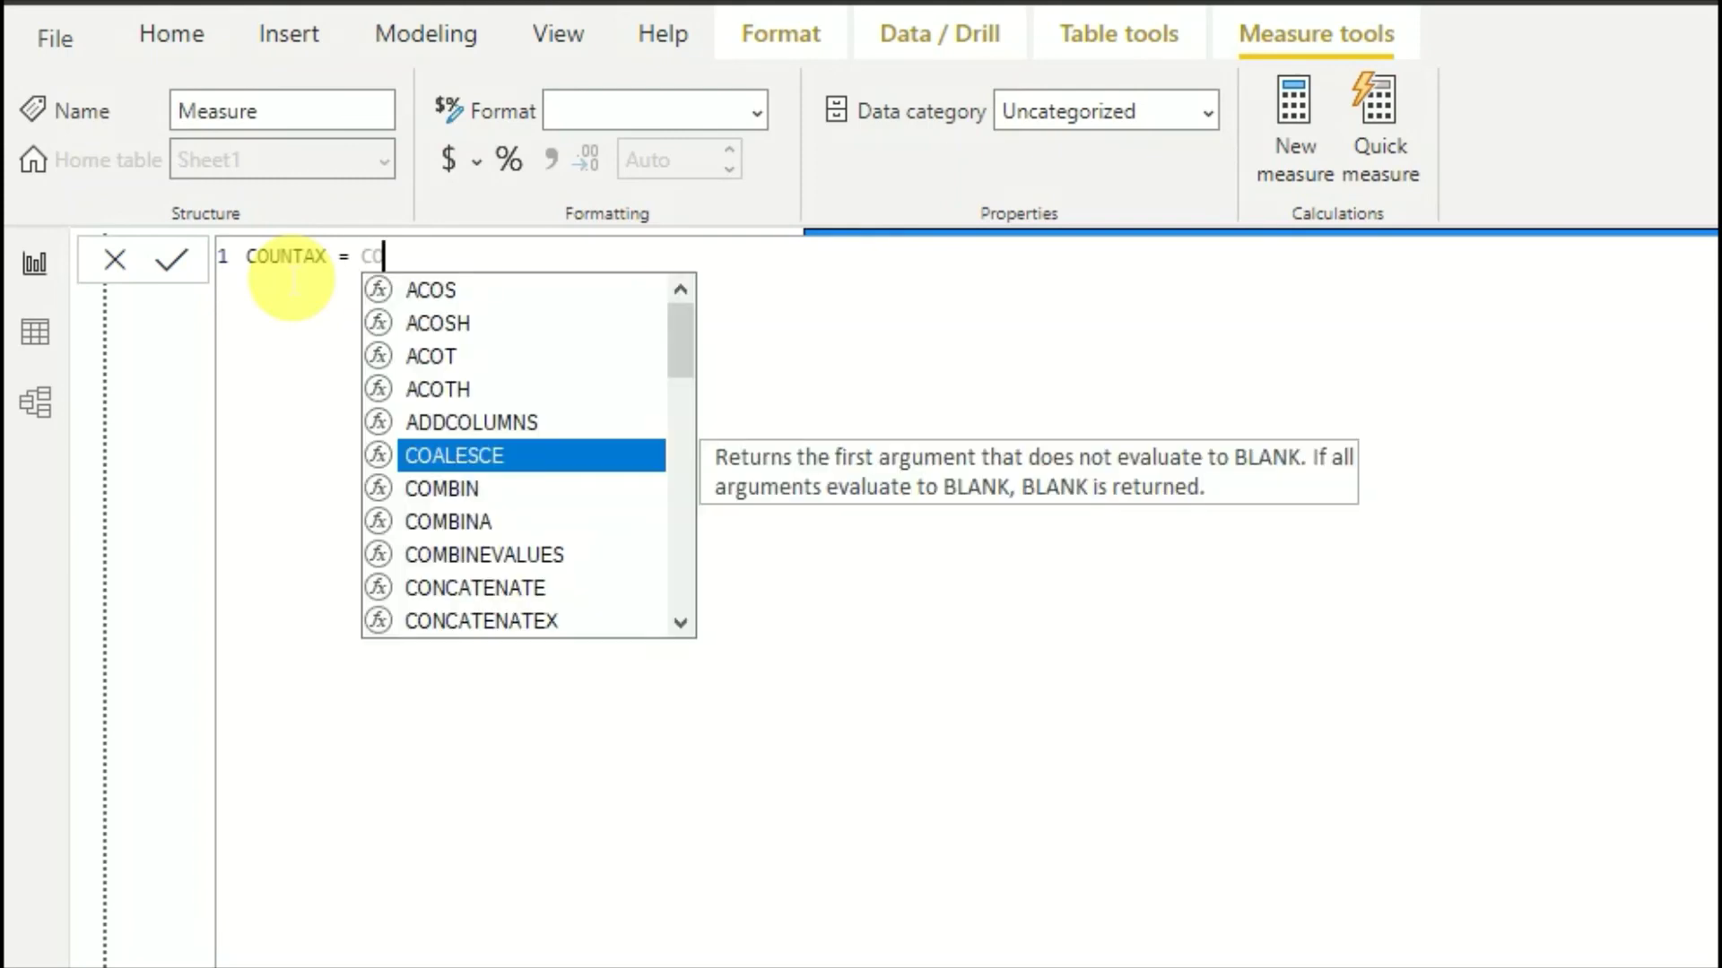
pyautogui.write('N')
pyautogui.press('Down')
pyautogui.press('Down')
pyautogui.press('Down')
pyautogui.press('Down')
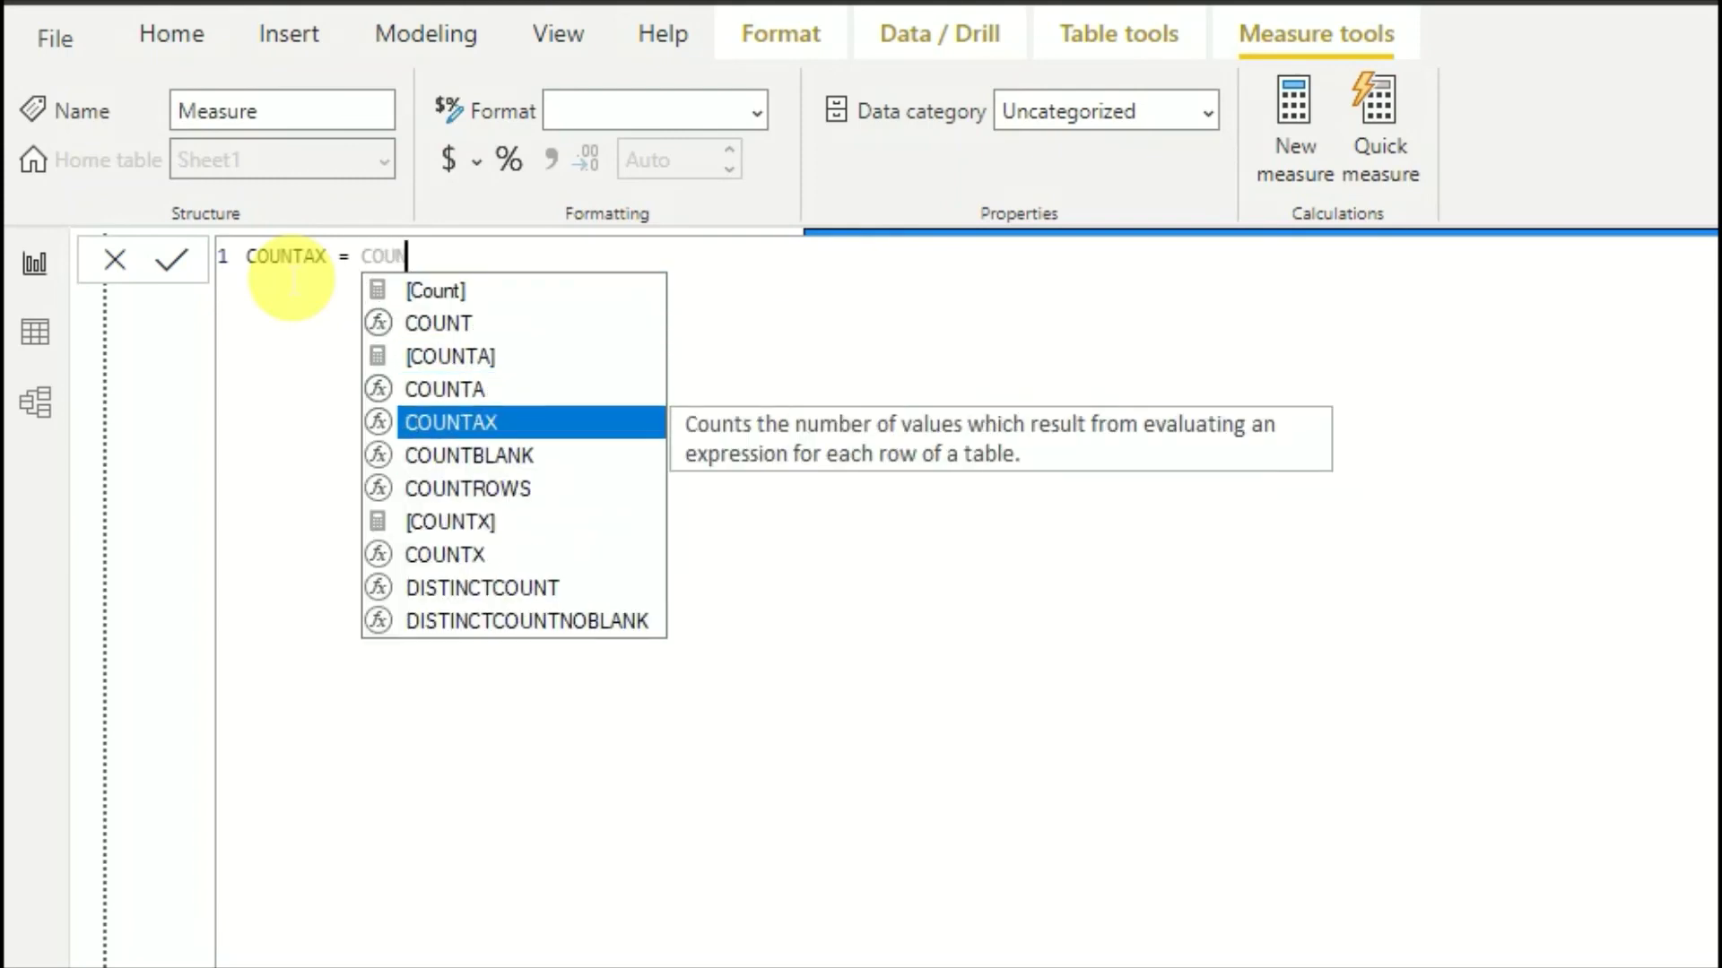
pyautogui.press('Tab')
pyautogui.write('FI')
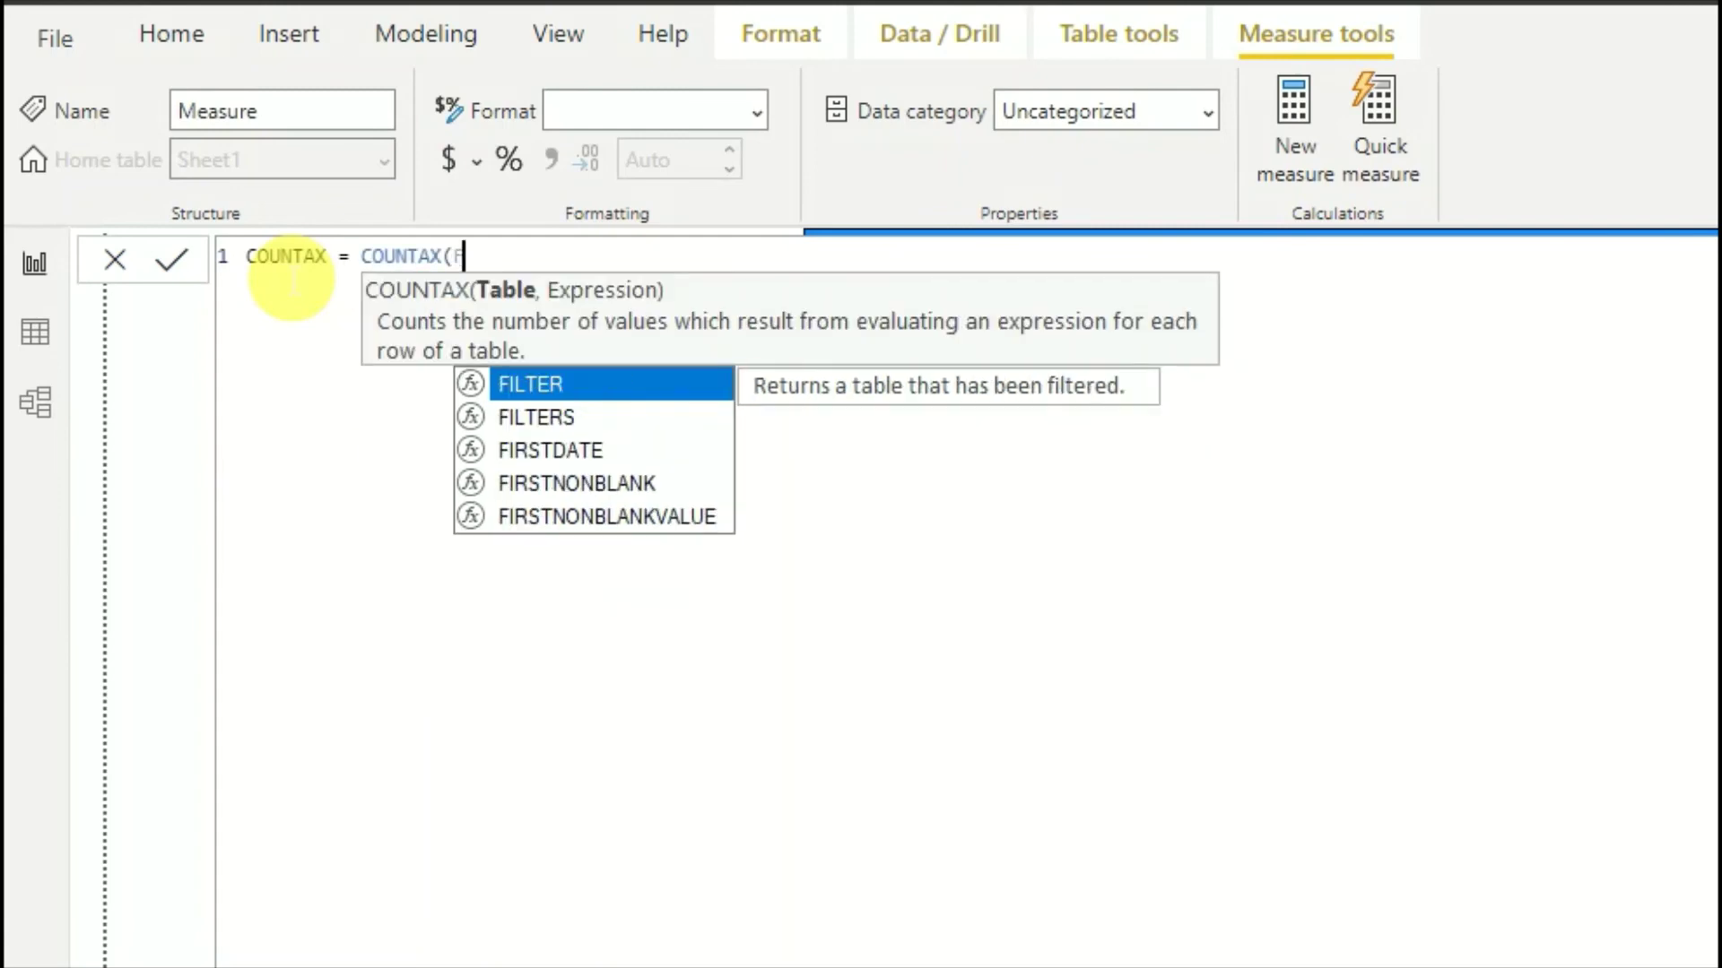
pyautogui.press('Tab')
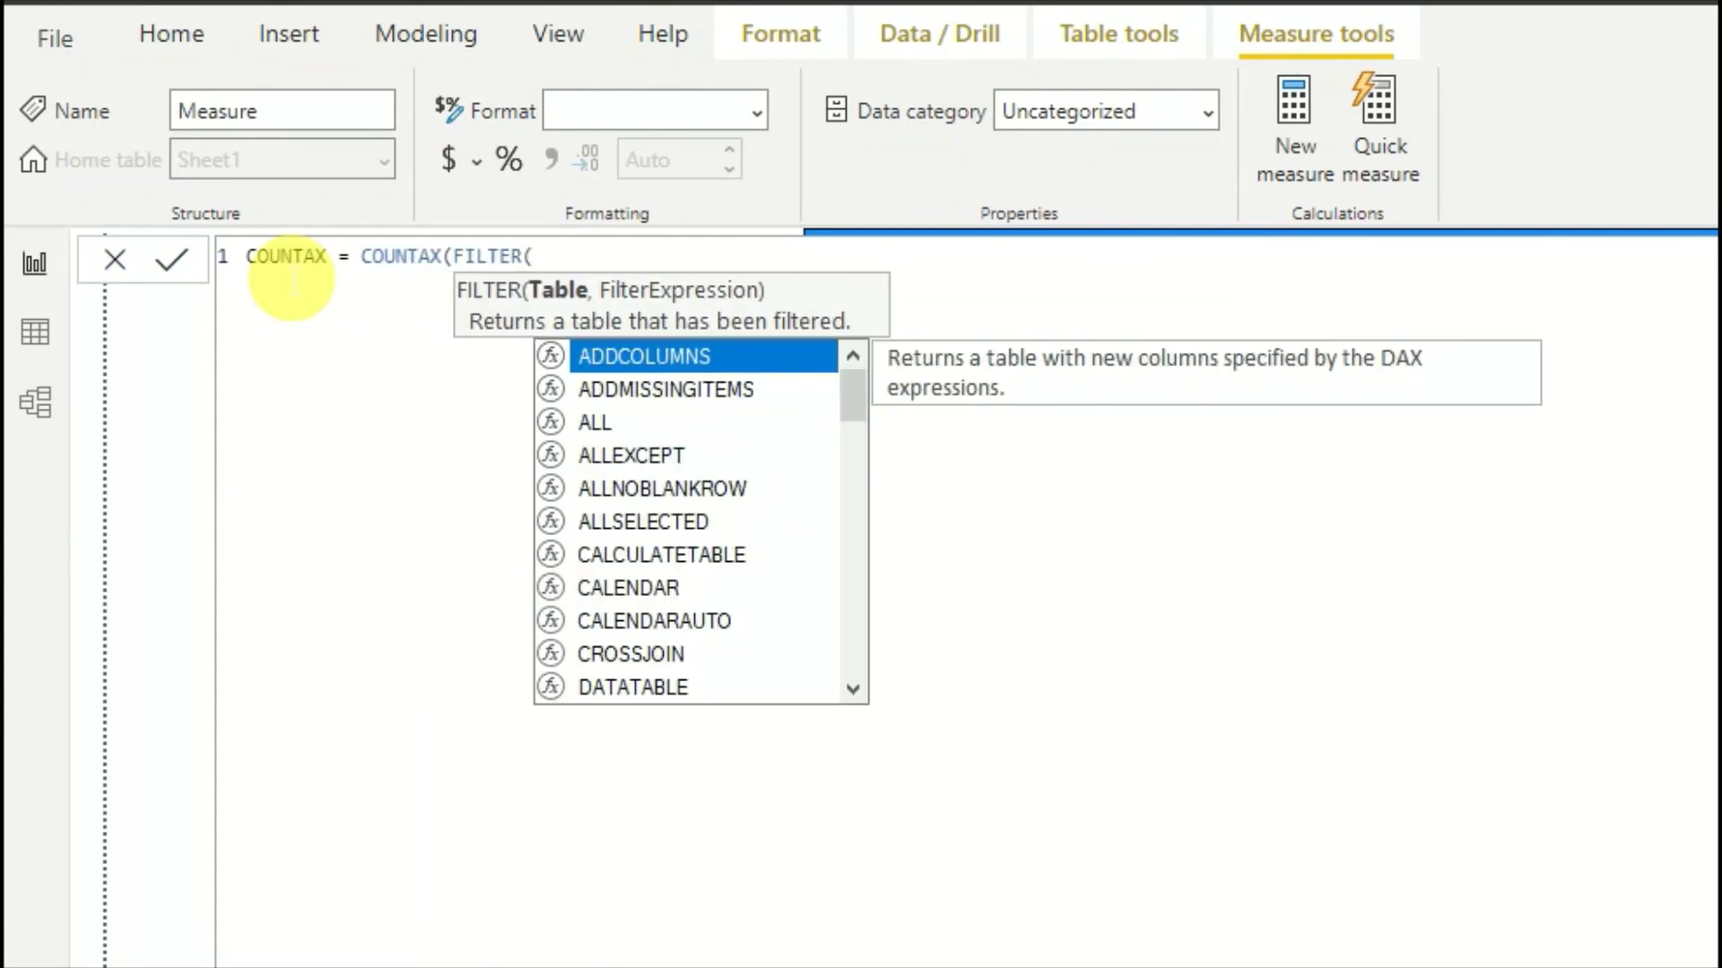
pyautogui.write('Shee')
pyautogui.press('Tab')
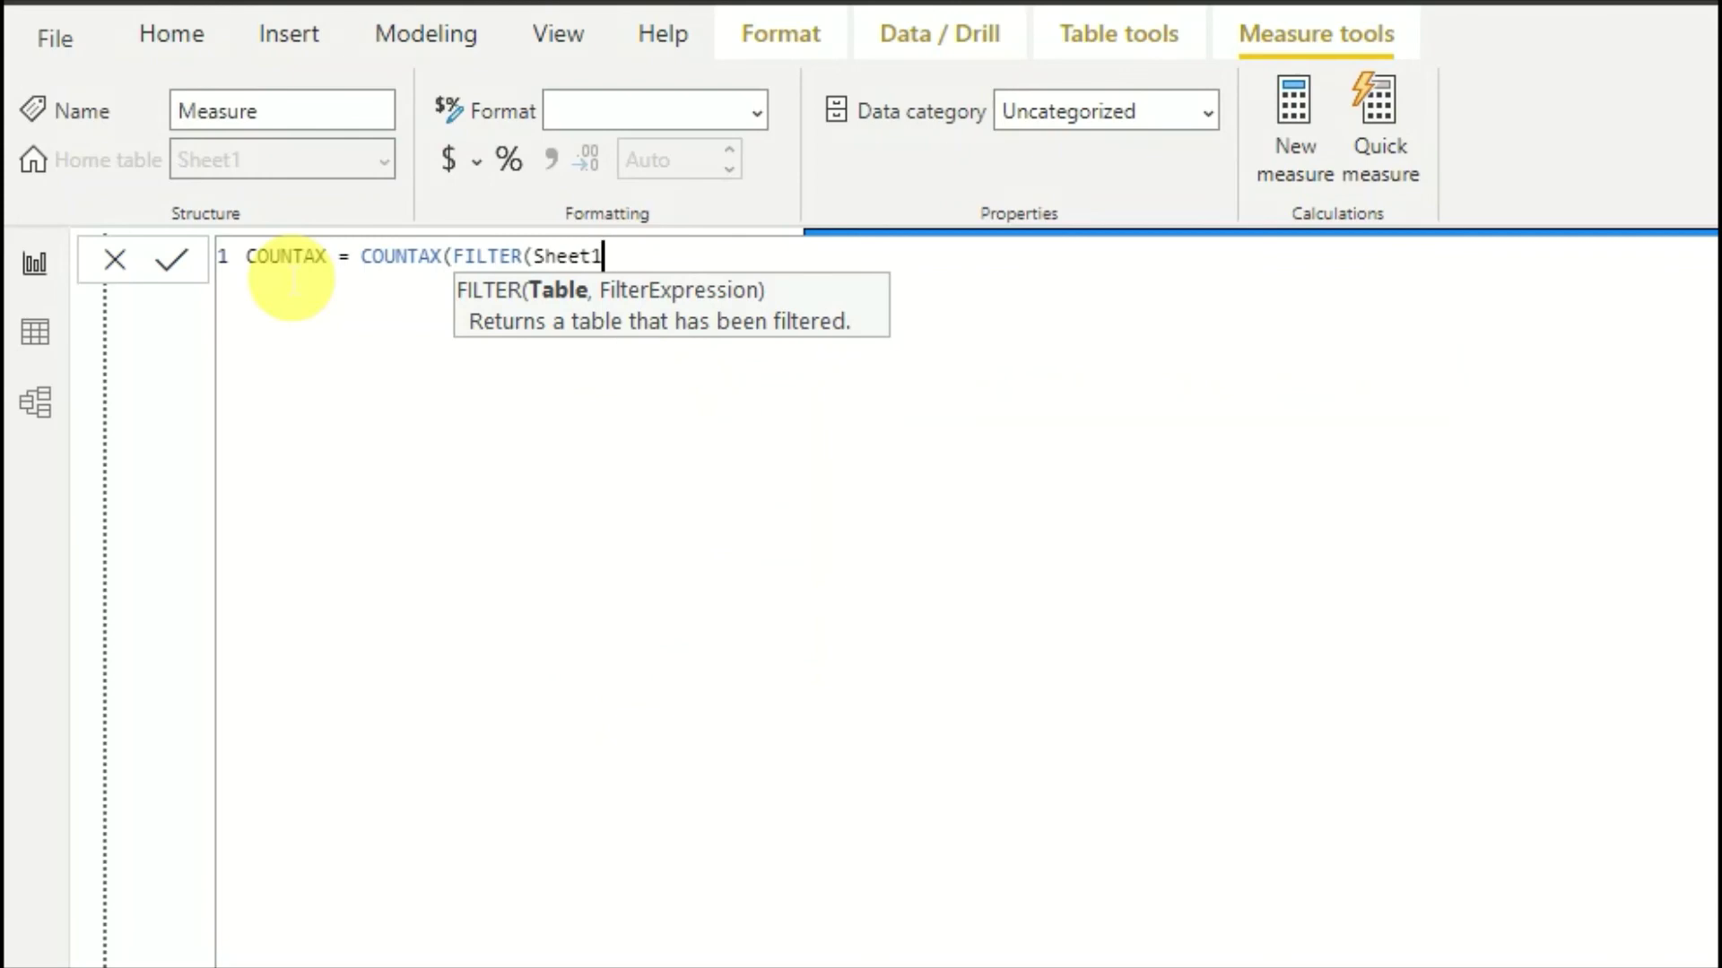
# Step: Add the filter condition Sheet1[Sales Country] = "India" inside FILTER
pyautogui.write(',')
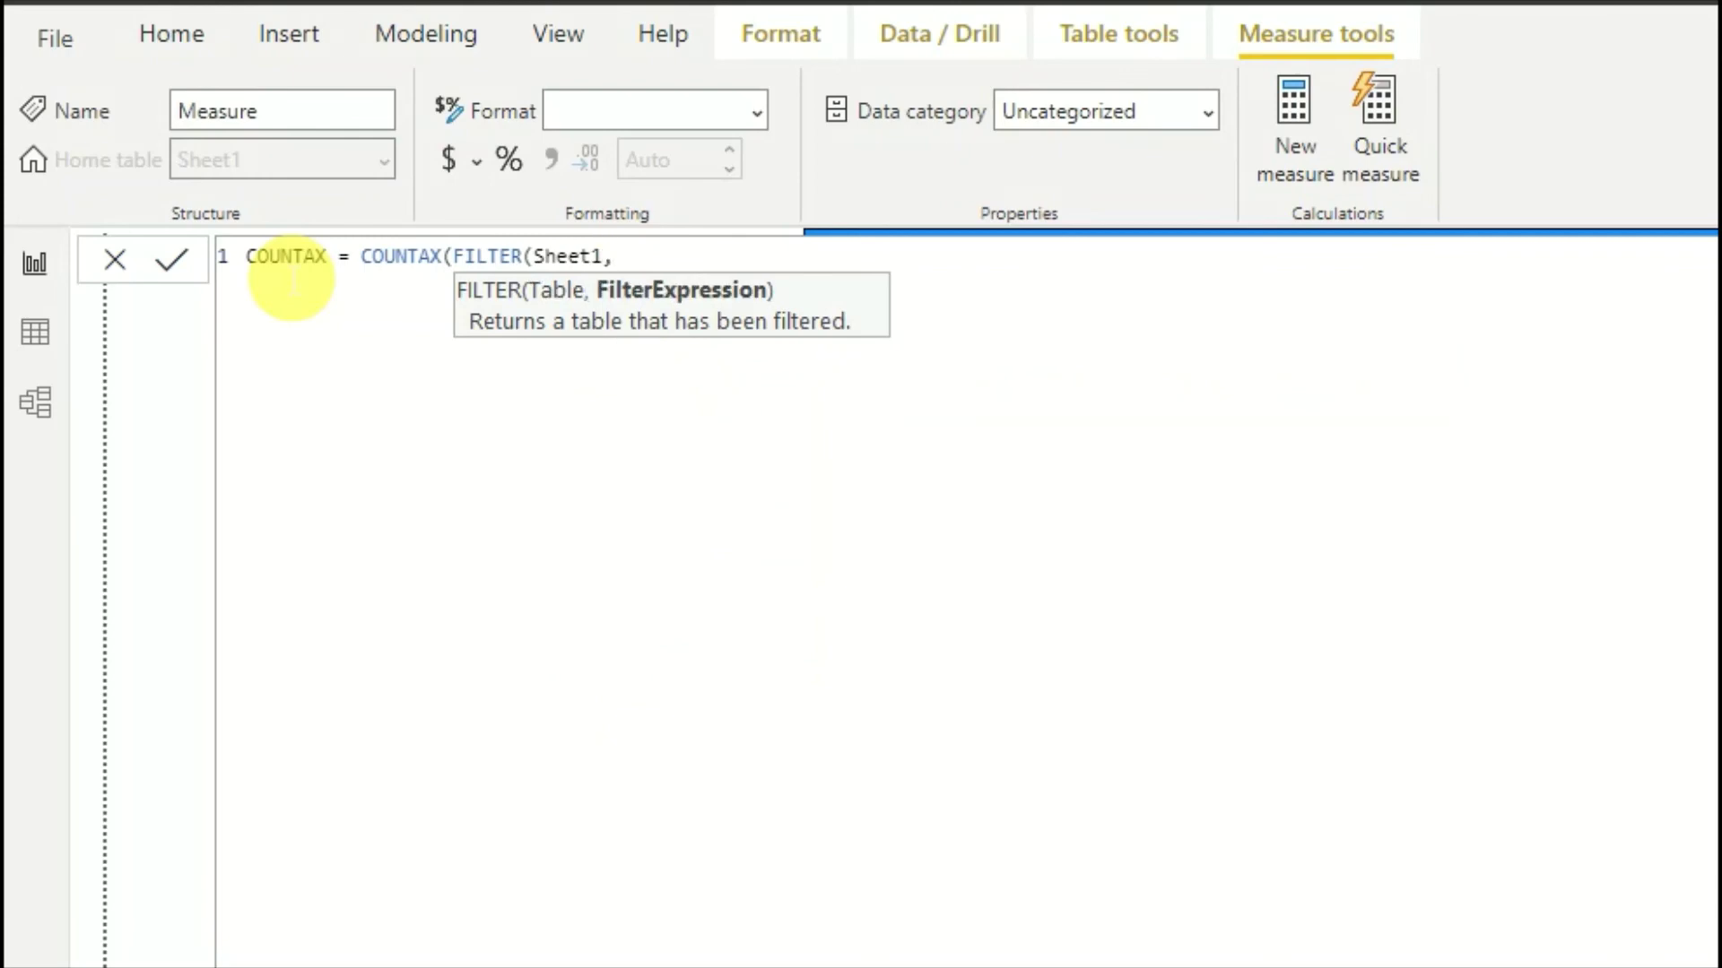
pyautogui.write('S')
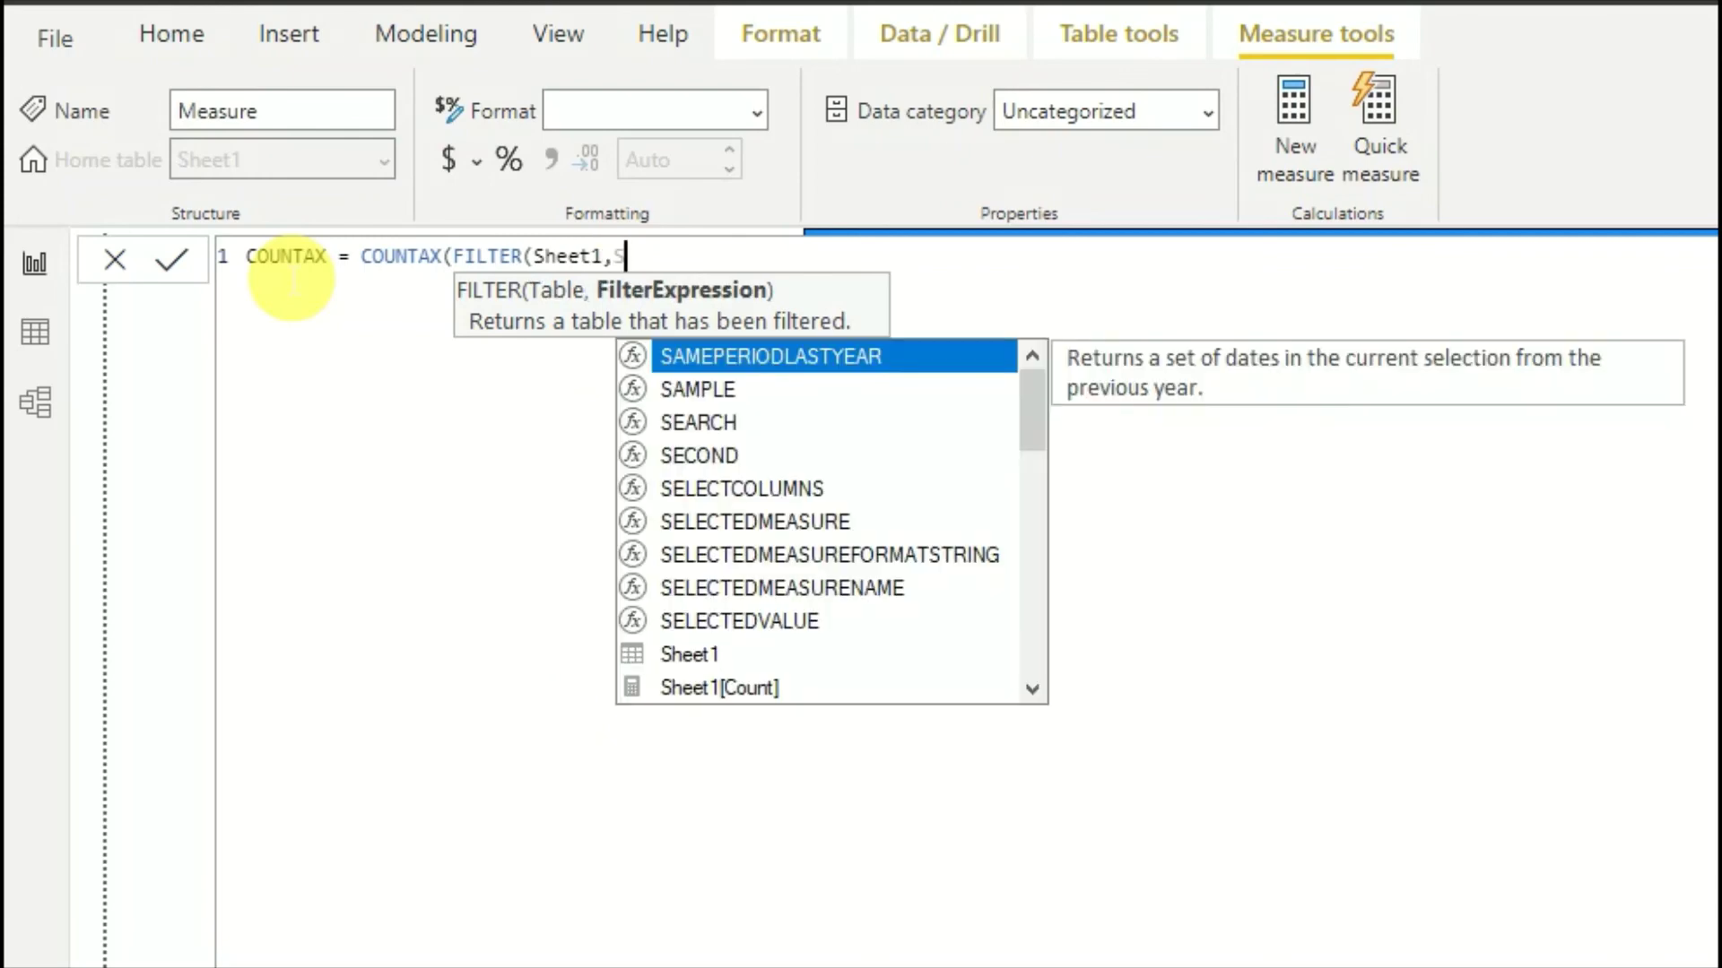
pyautogui.write('he')
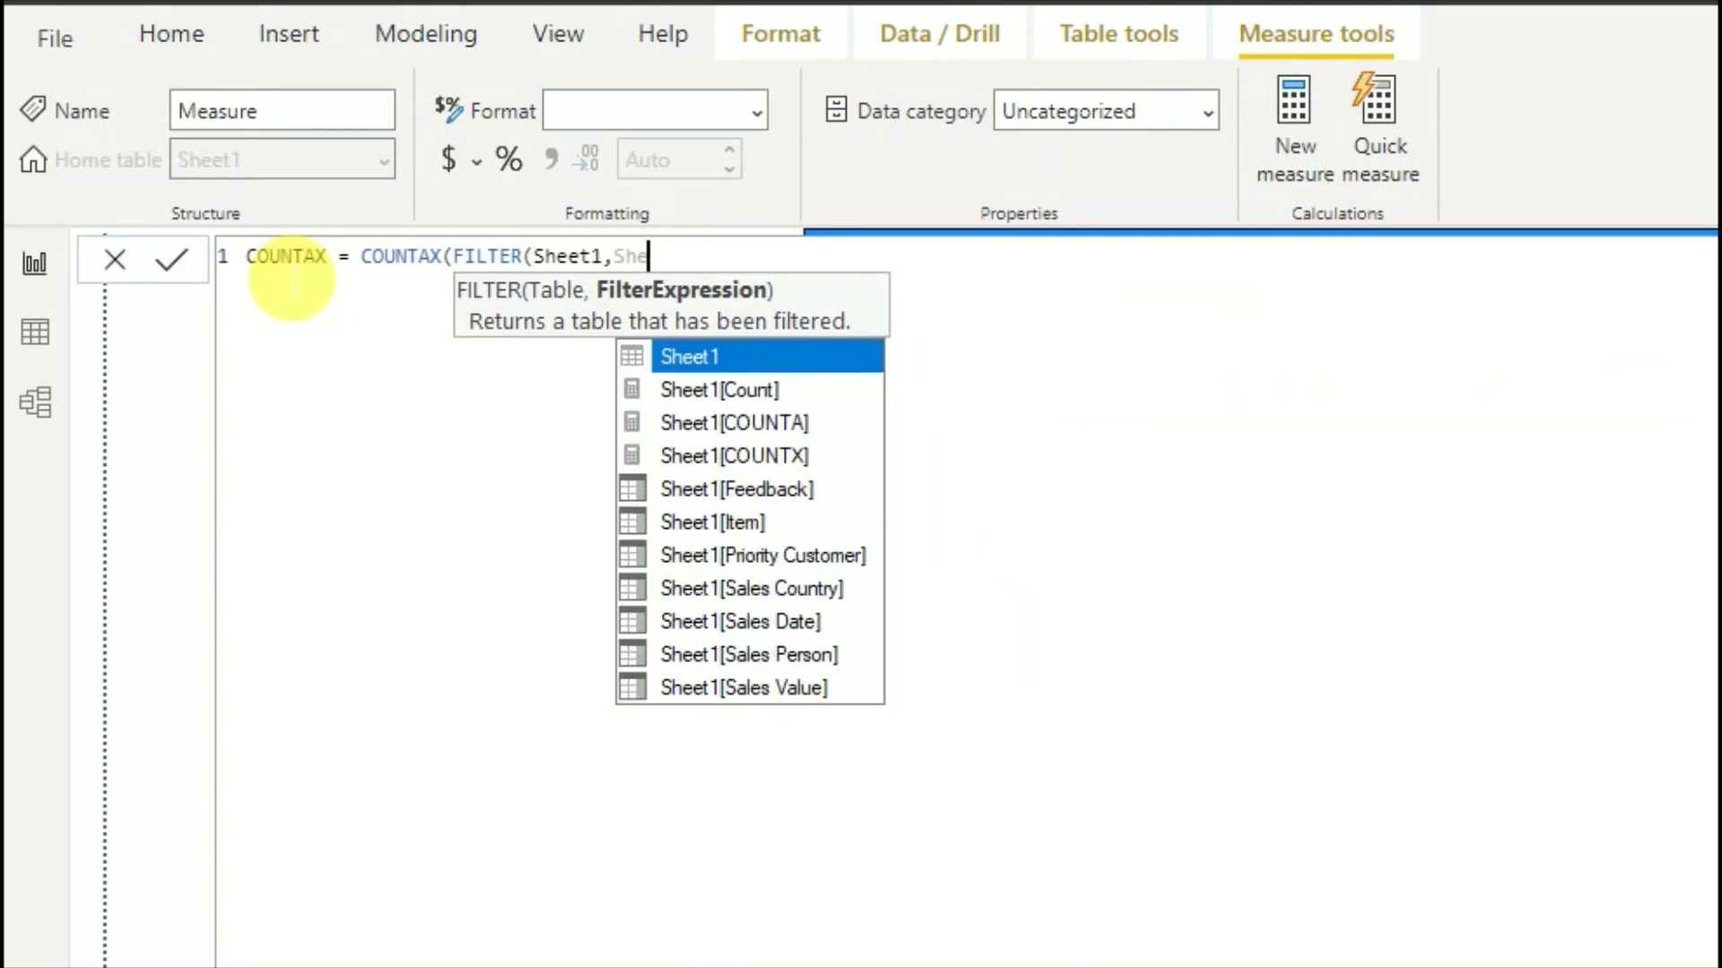
pyautogui.press('Down')
pyautogui.press('Down')
pyautogui.press('Down')
pyautogui.press('Down')
pyautogui.press('Down')
pyautogui.press('Down')
pyautogui.press('Down')
pyautogui.press('Down')
pyautogui.press('Down')
pyautogui.press('Up')
pyautogui.press('Up')
pyautogui.press('Up')
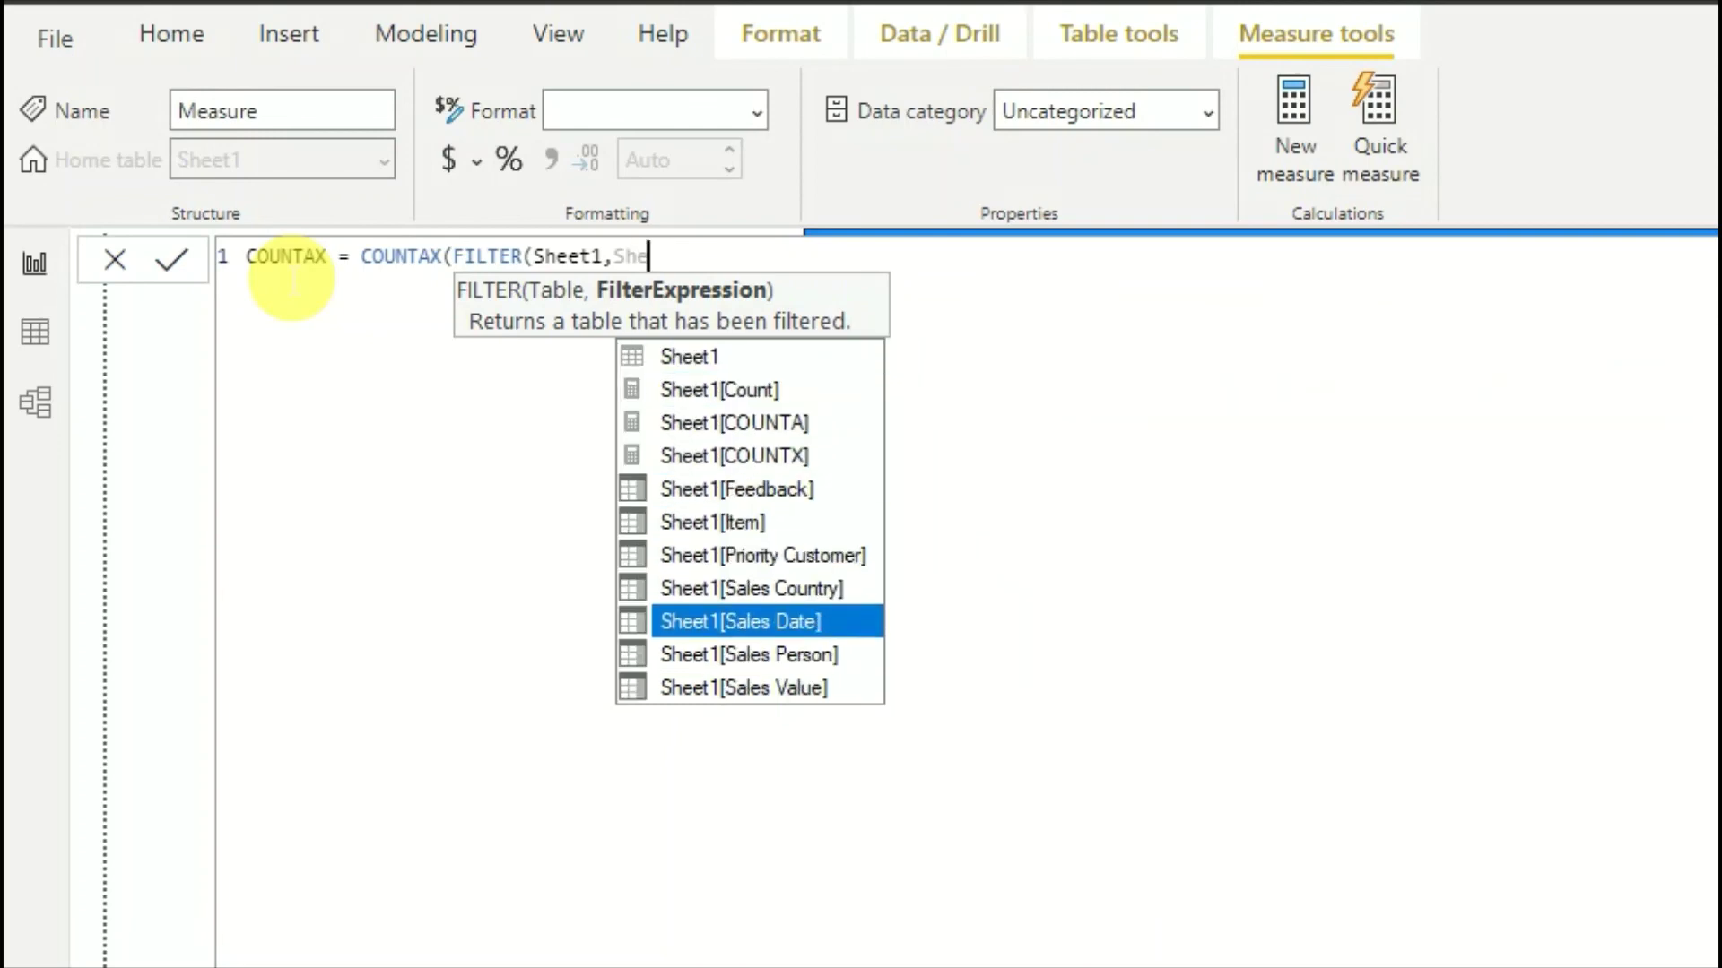
pyautogui.press('Down')
pyautogui.press('Tab')
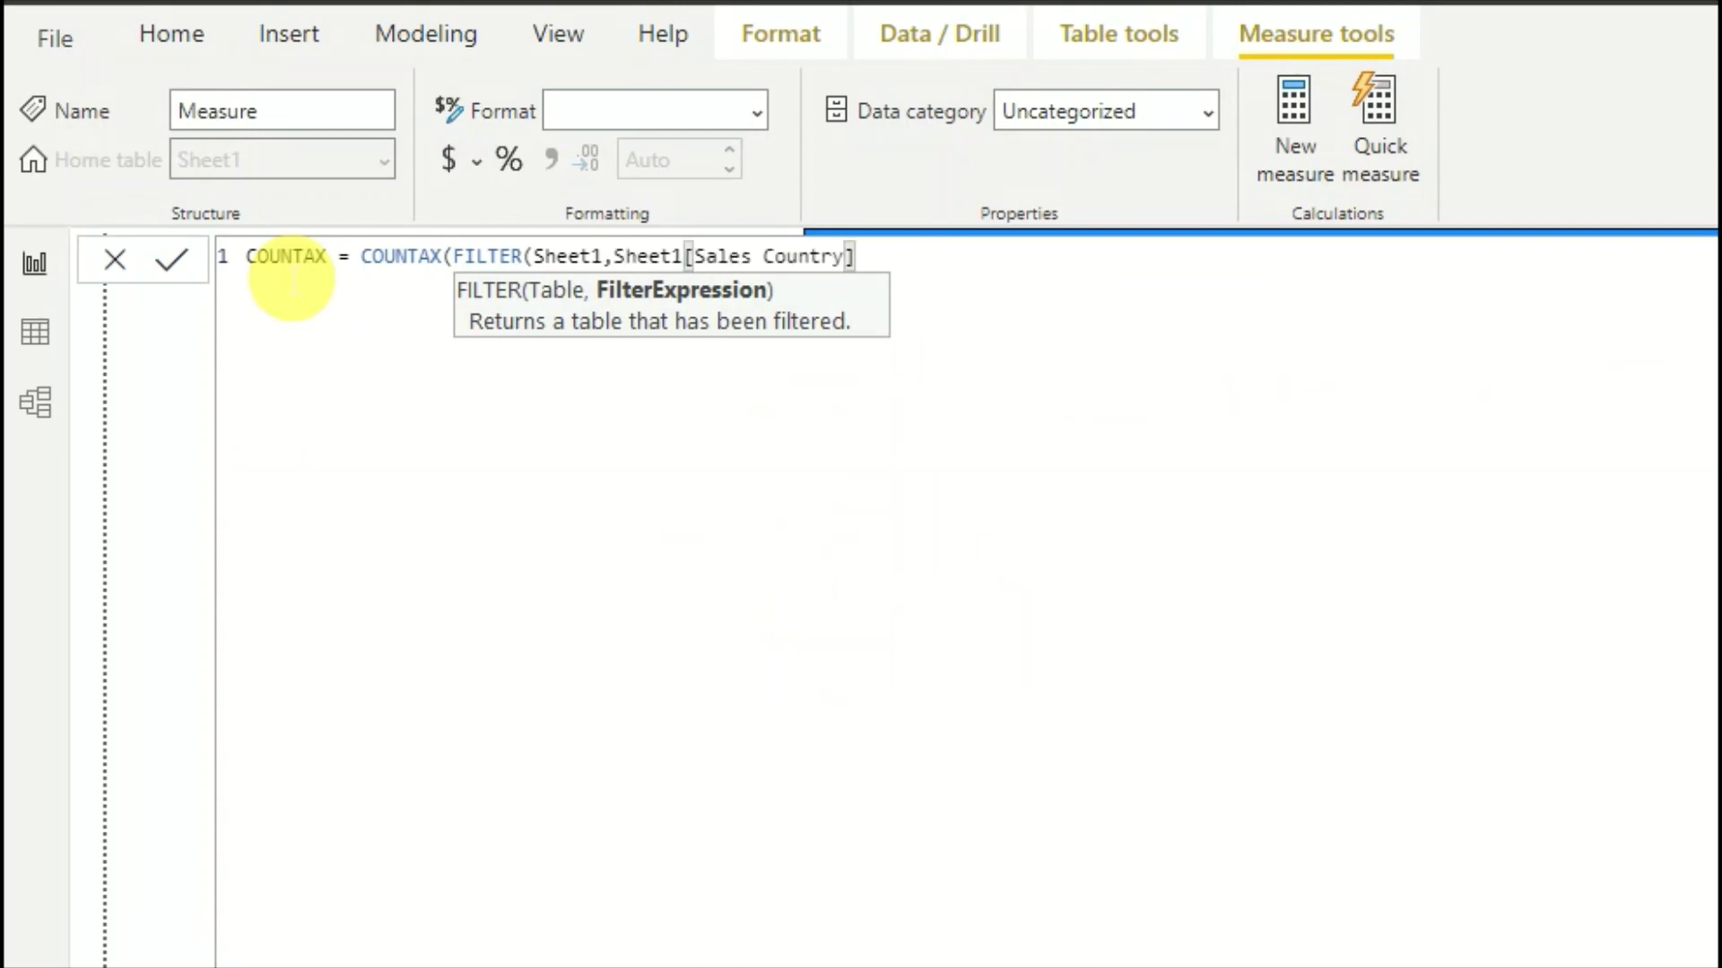
pyautogui.write('= ""')
pyautogui.press('Left')
pyautogui.write('India')
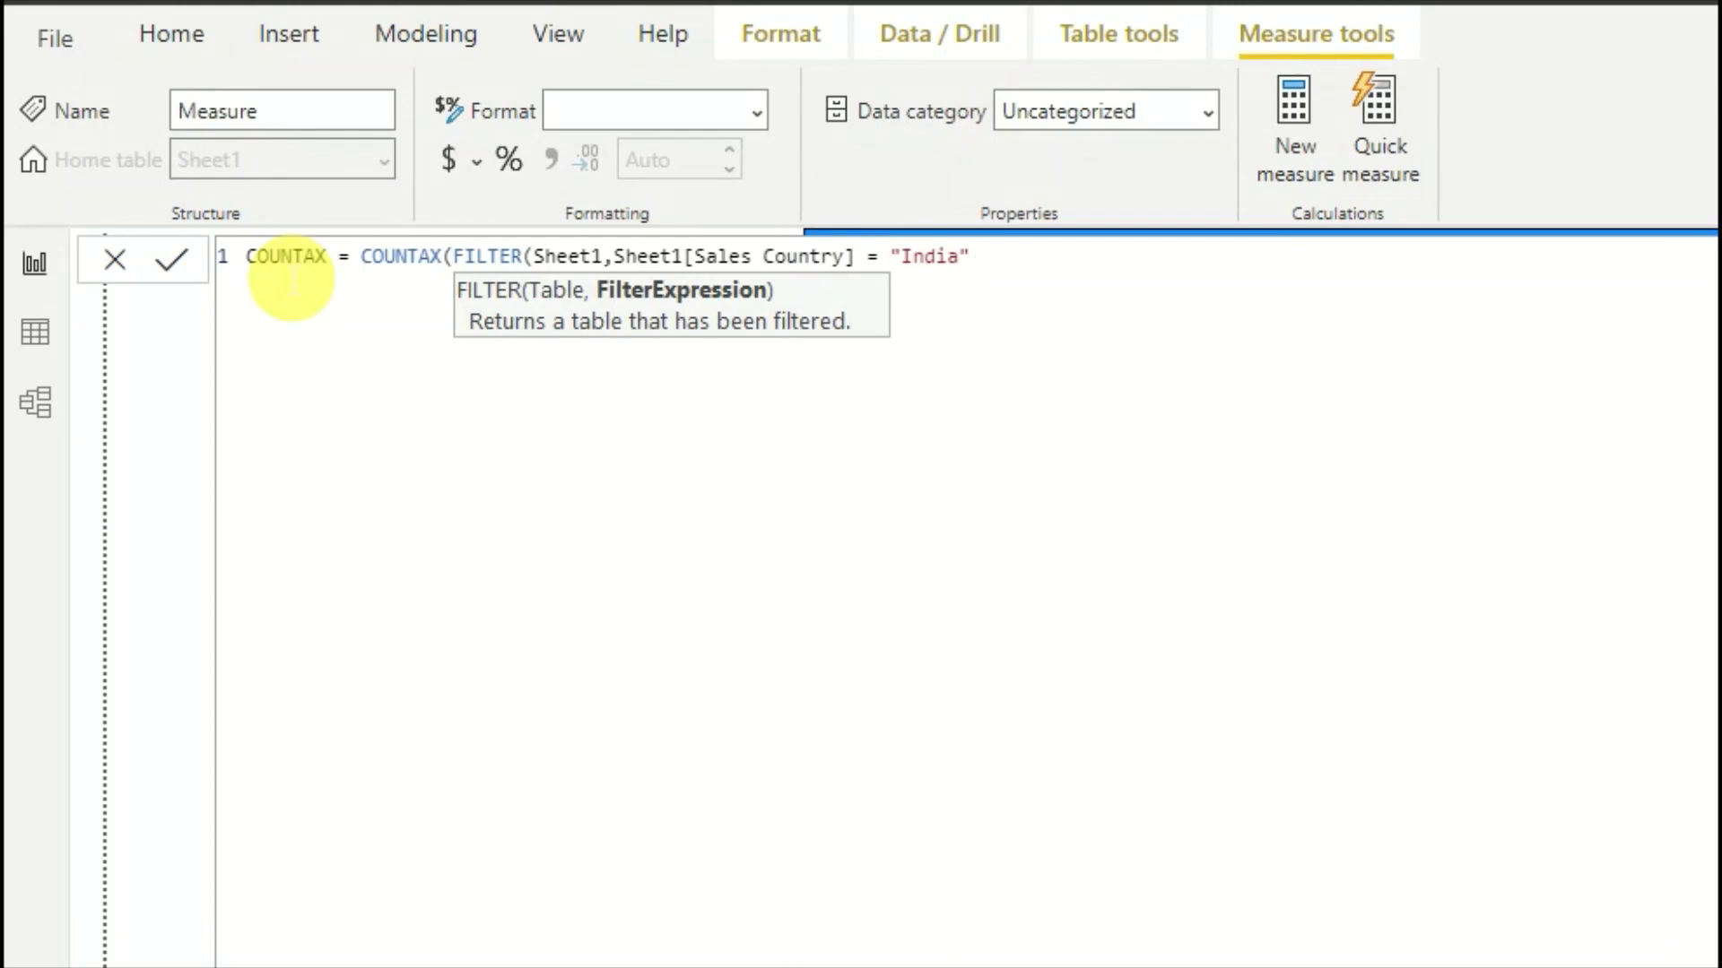
pyautogui.write(',')
pyautogui.press('BackSpace')
# Step: Close FILTER, count Sheet1[Priority Customer], and commit the COUNTAX measure
pyautogui.write('),')
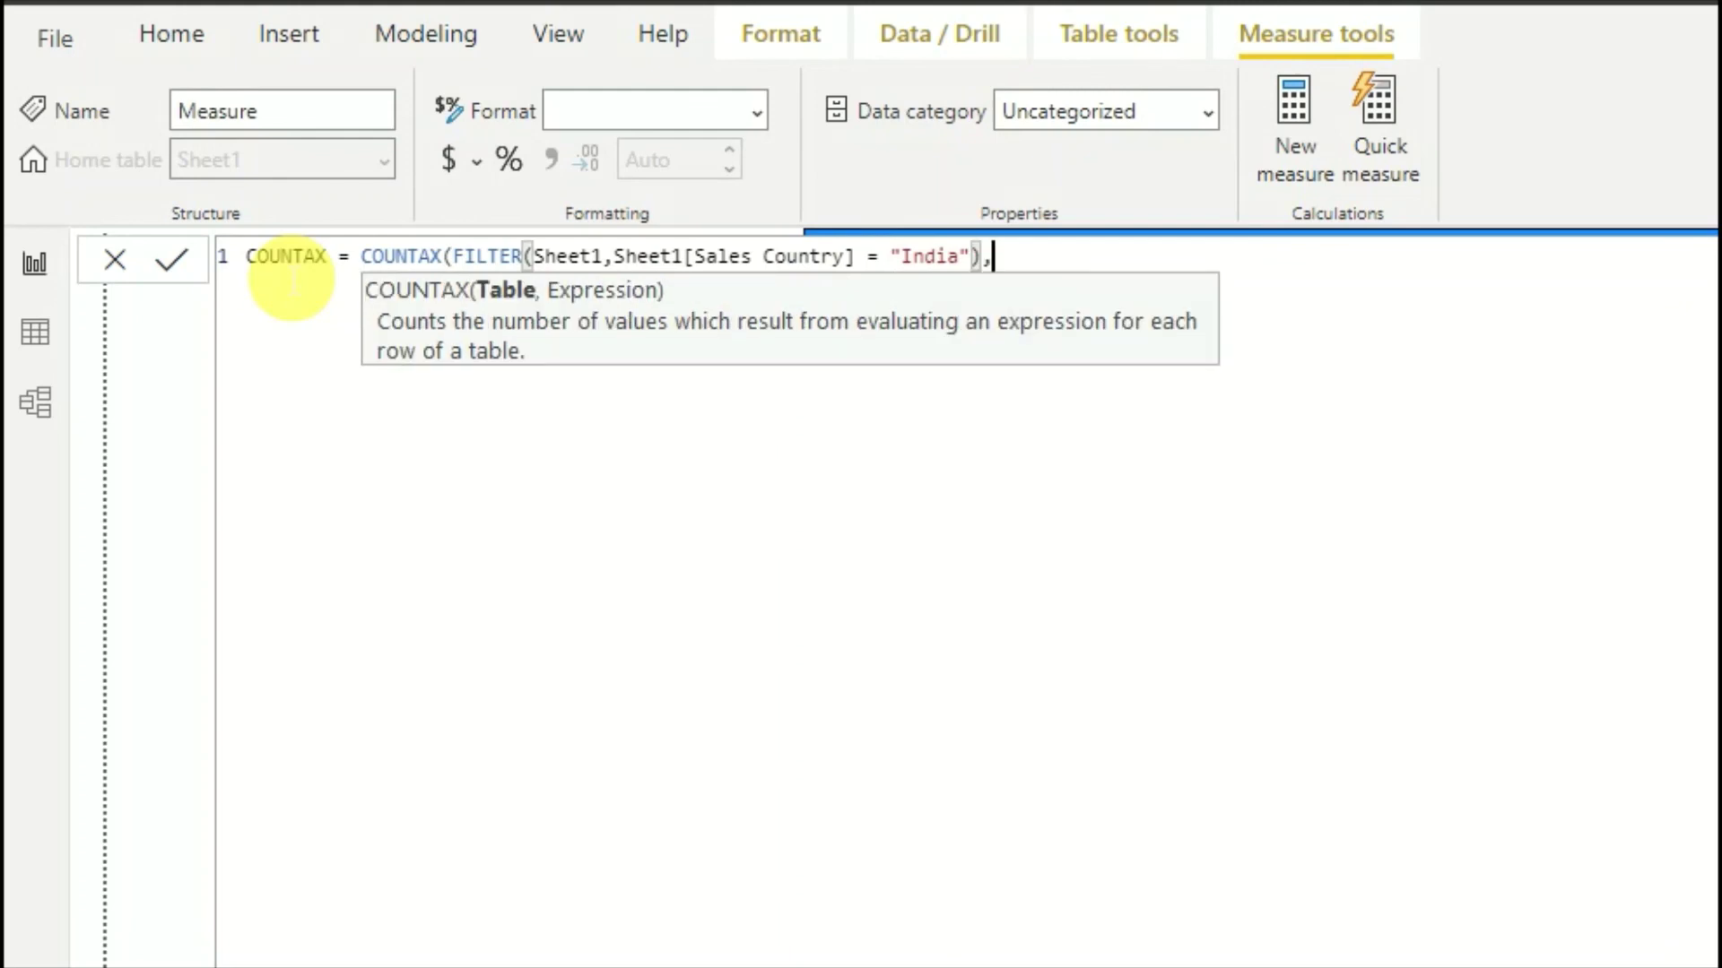
pyautogui.write('Shee')
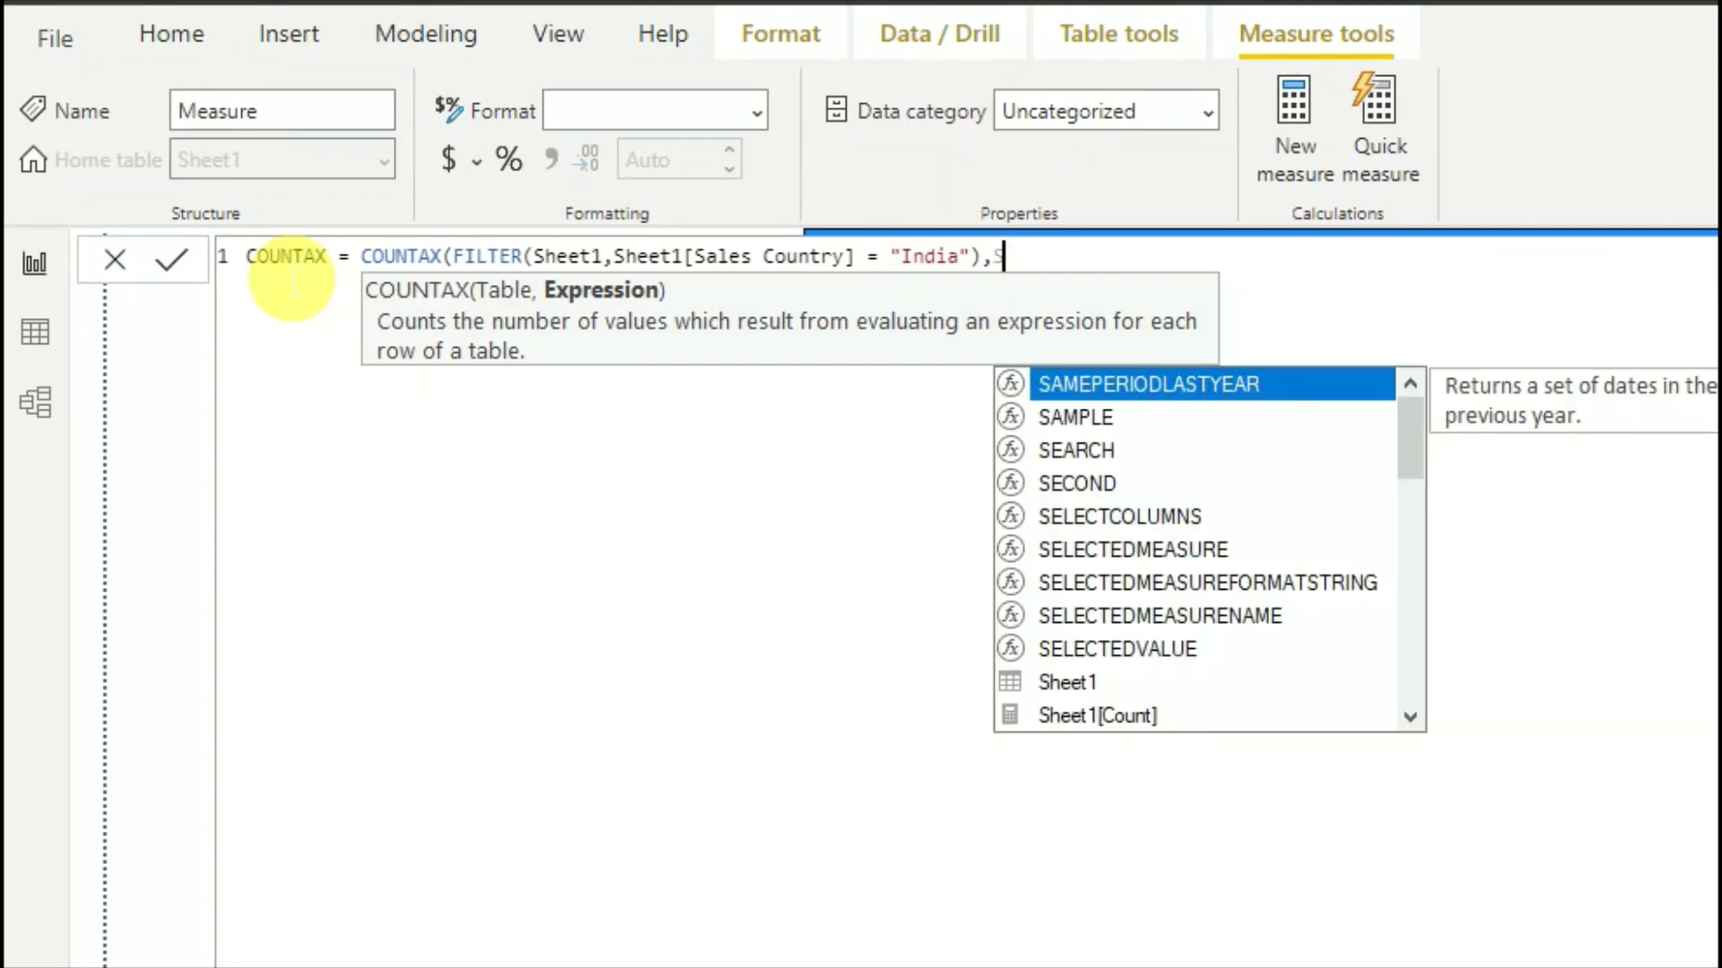
pyautogui.press('Down')
pyautogui.press('Down')
pyautogui.press('Down')
pyautogui.press('Down')
pyautogui.press('Down')
pyautogui.press('Down')
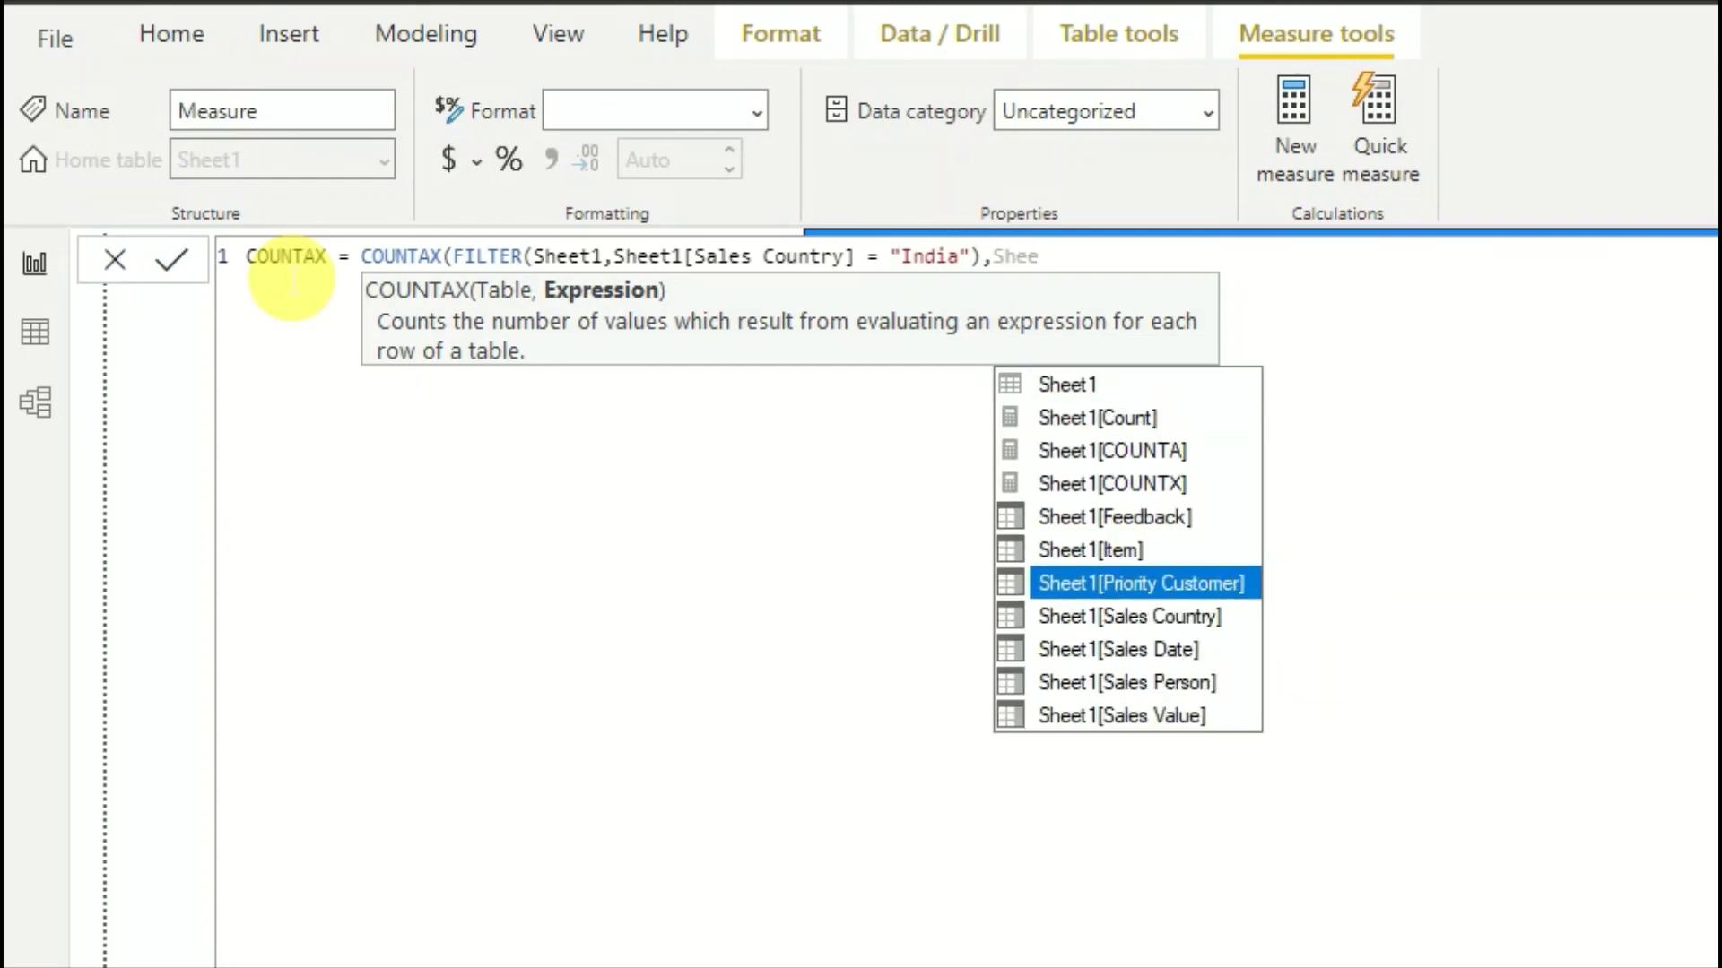
pyautogui.press('Tab')
pyautogui.write(')')
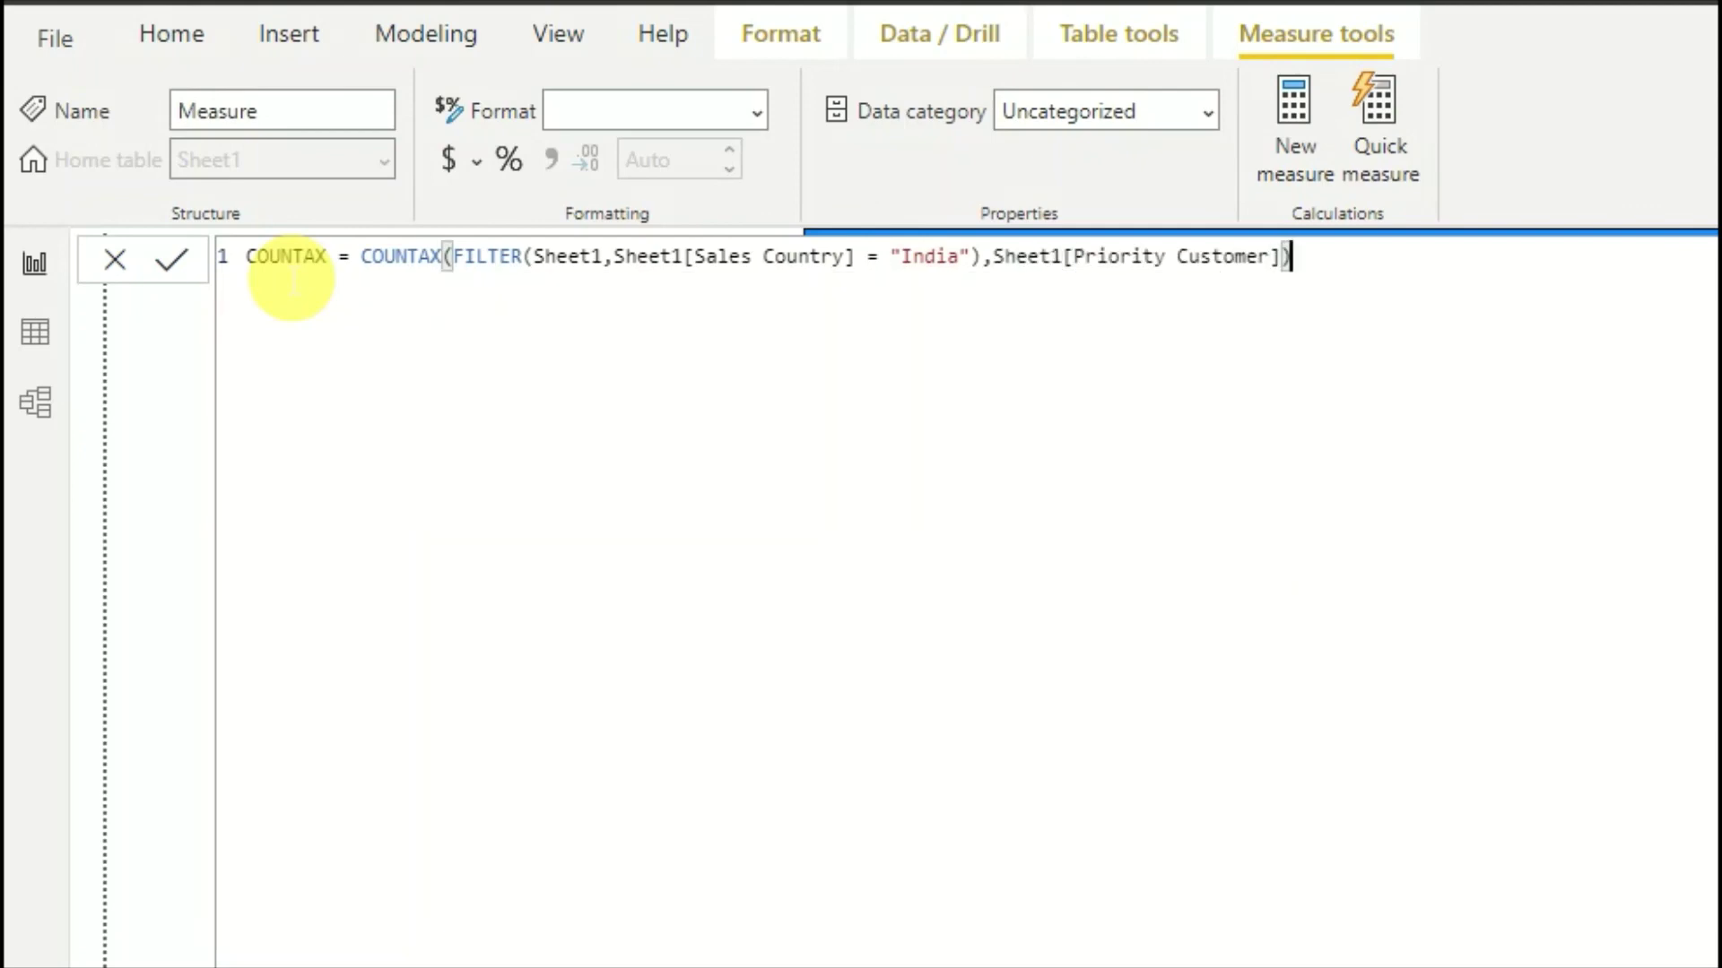
pyautogui.press('Return')
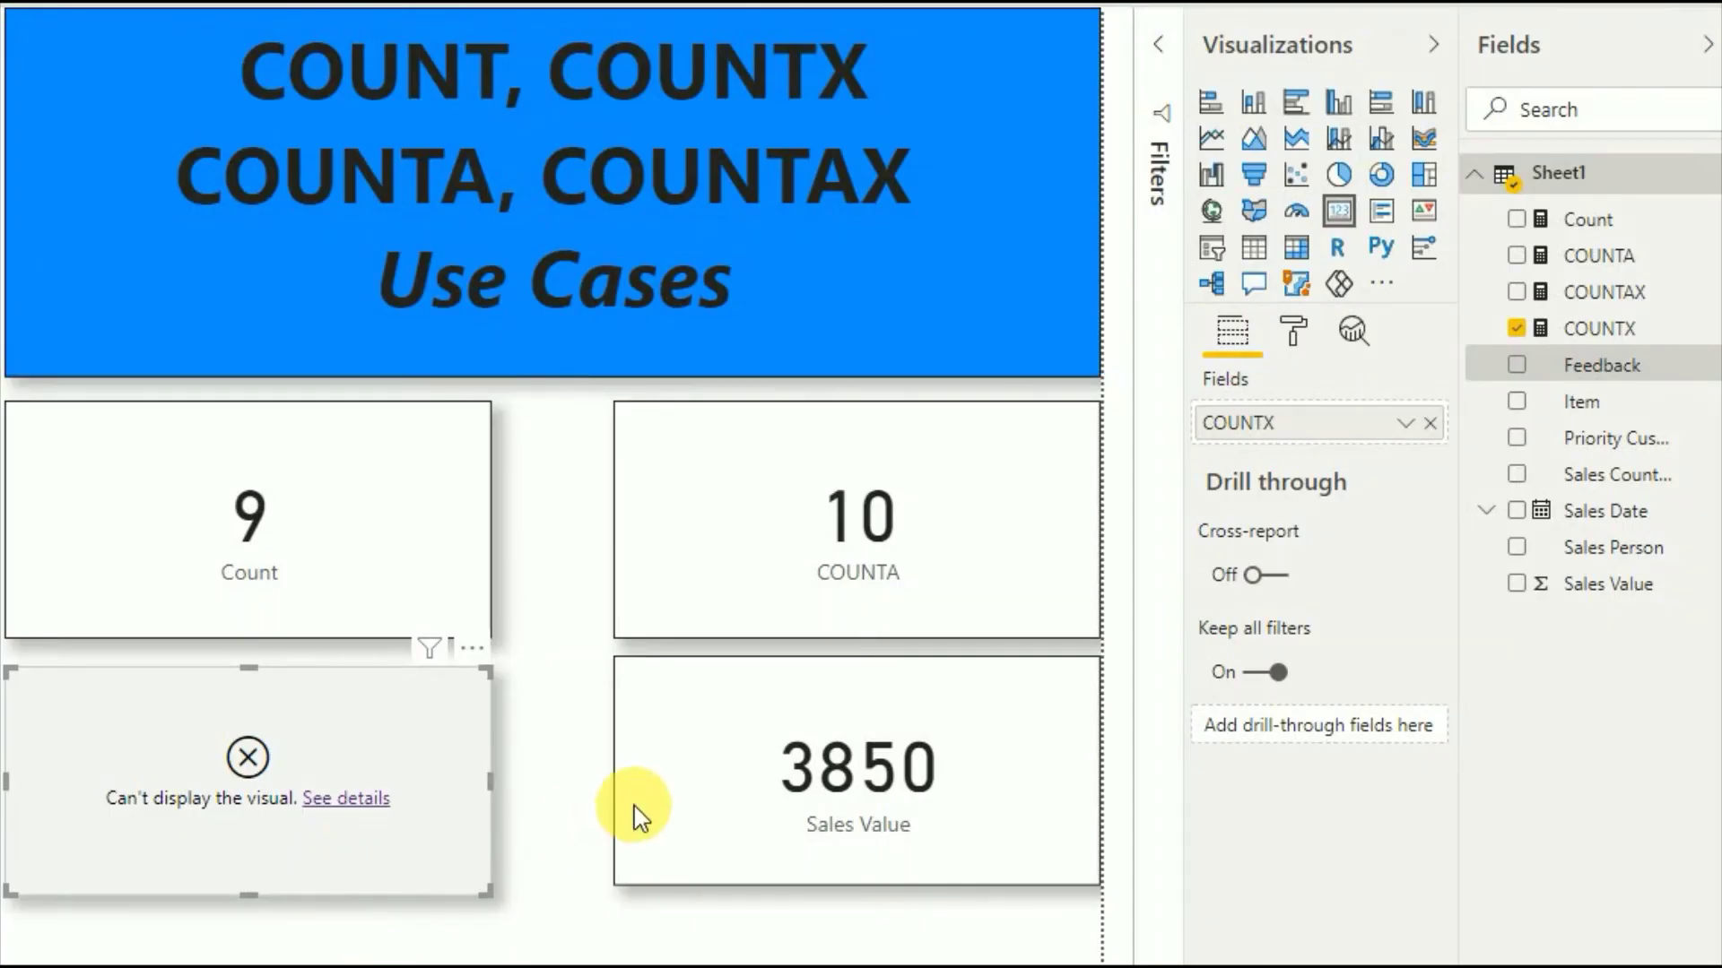
# Step: Replace Sales Value on the lower-right card with the COUNTAX measure, showing 2
pyautogui.click(867, 728)
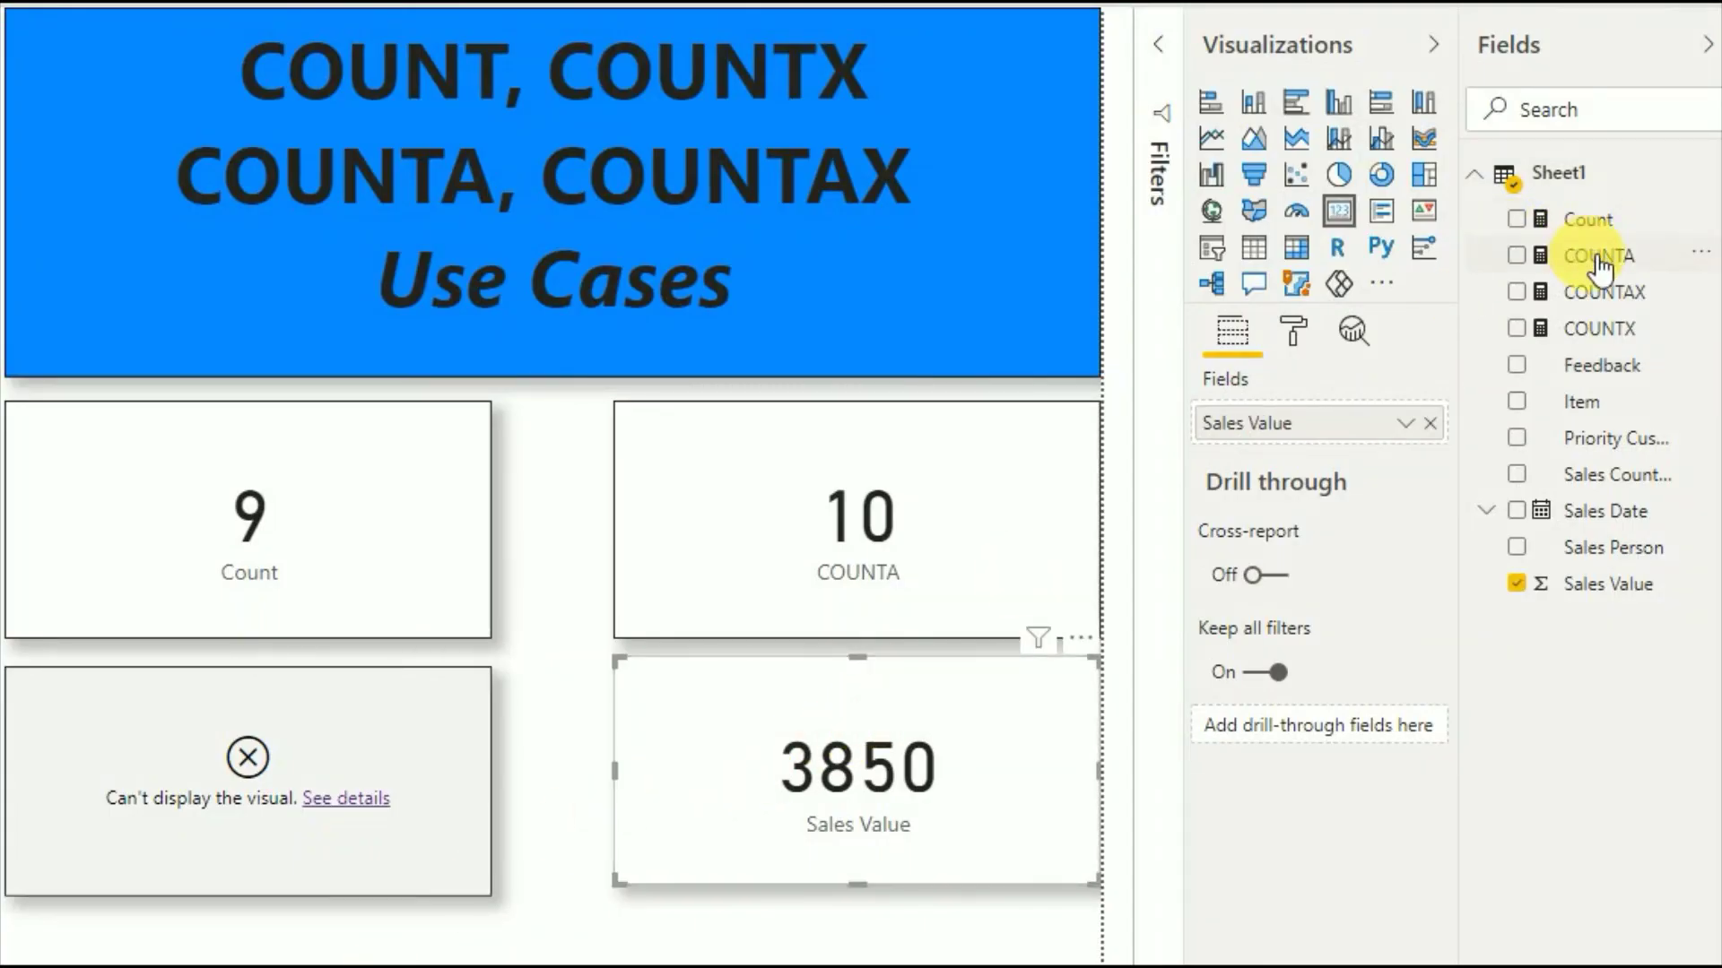
pyautogui.click(1429, 423)
pyautogui.moveTo(1609, 301); pyautogui.dragTo(1353, 434)
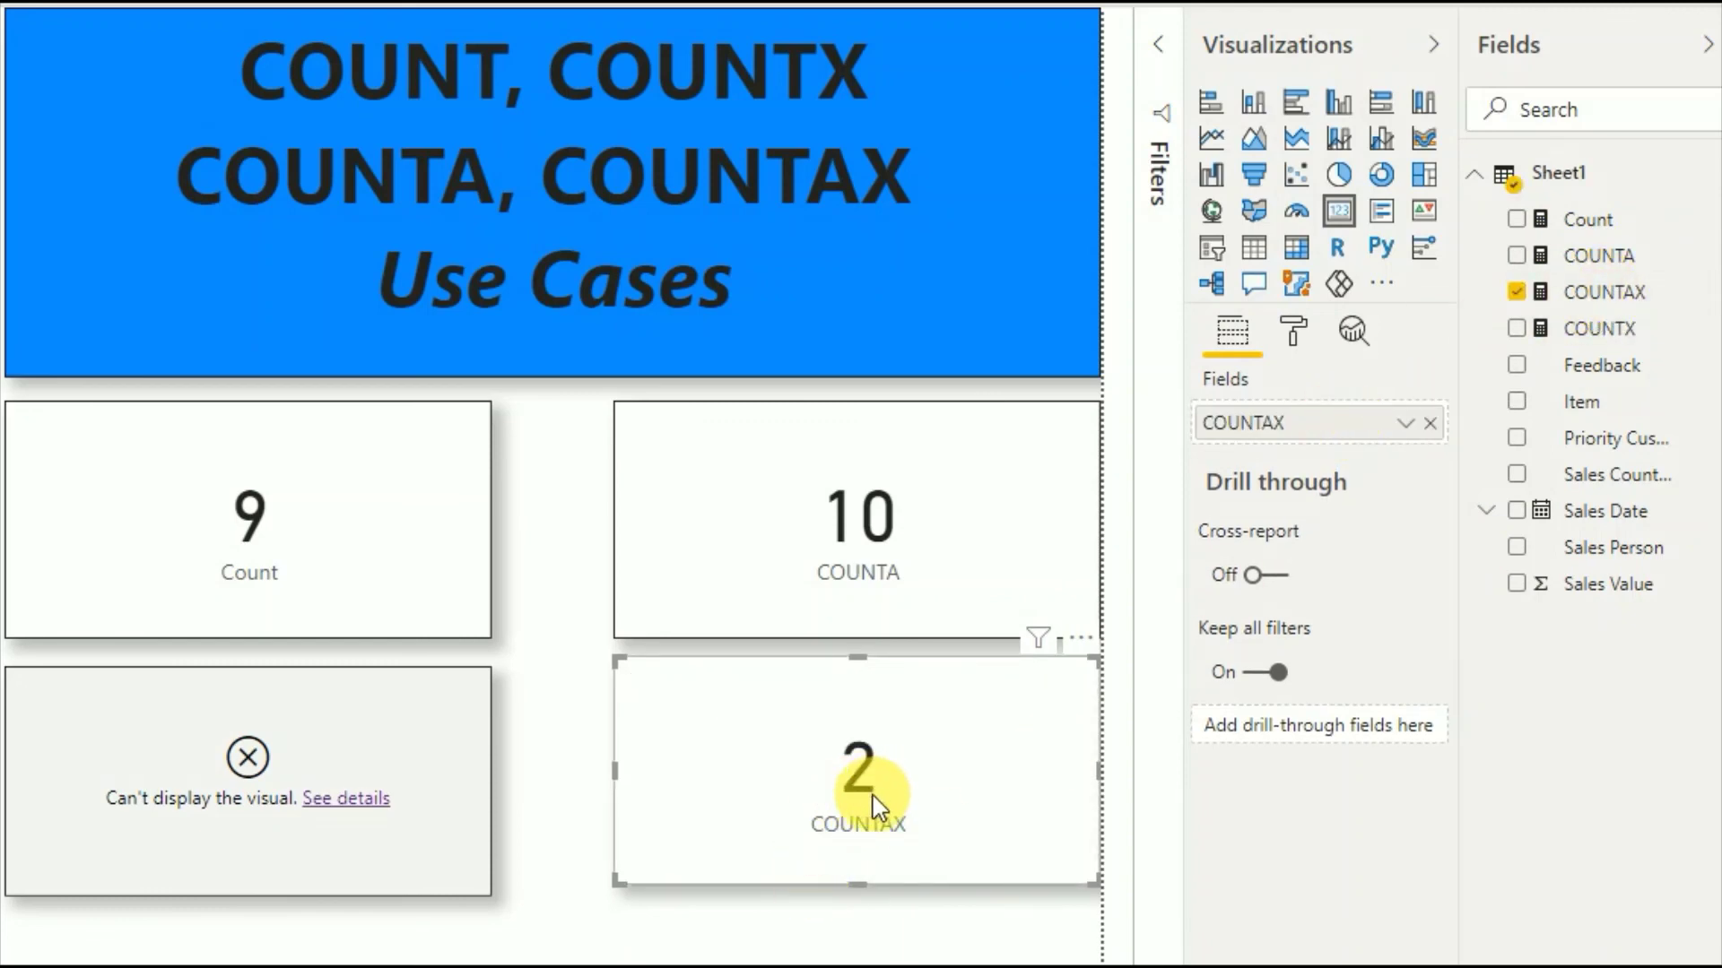